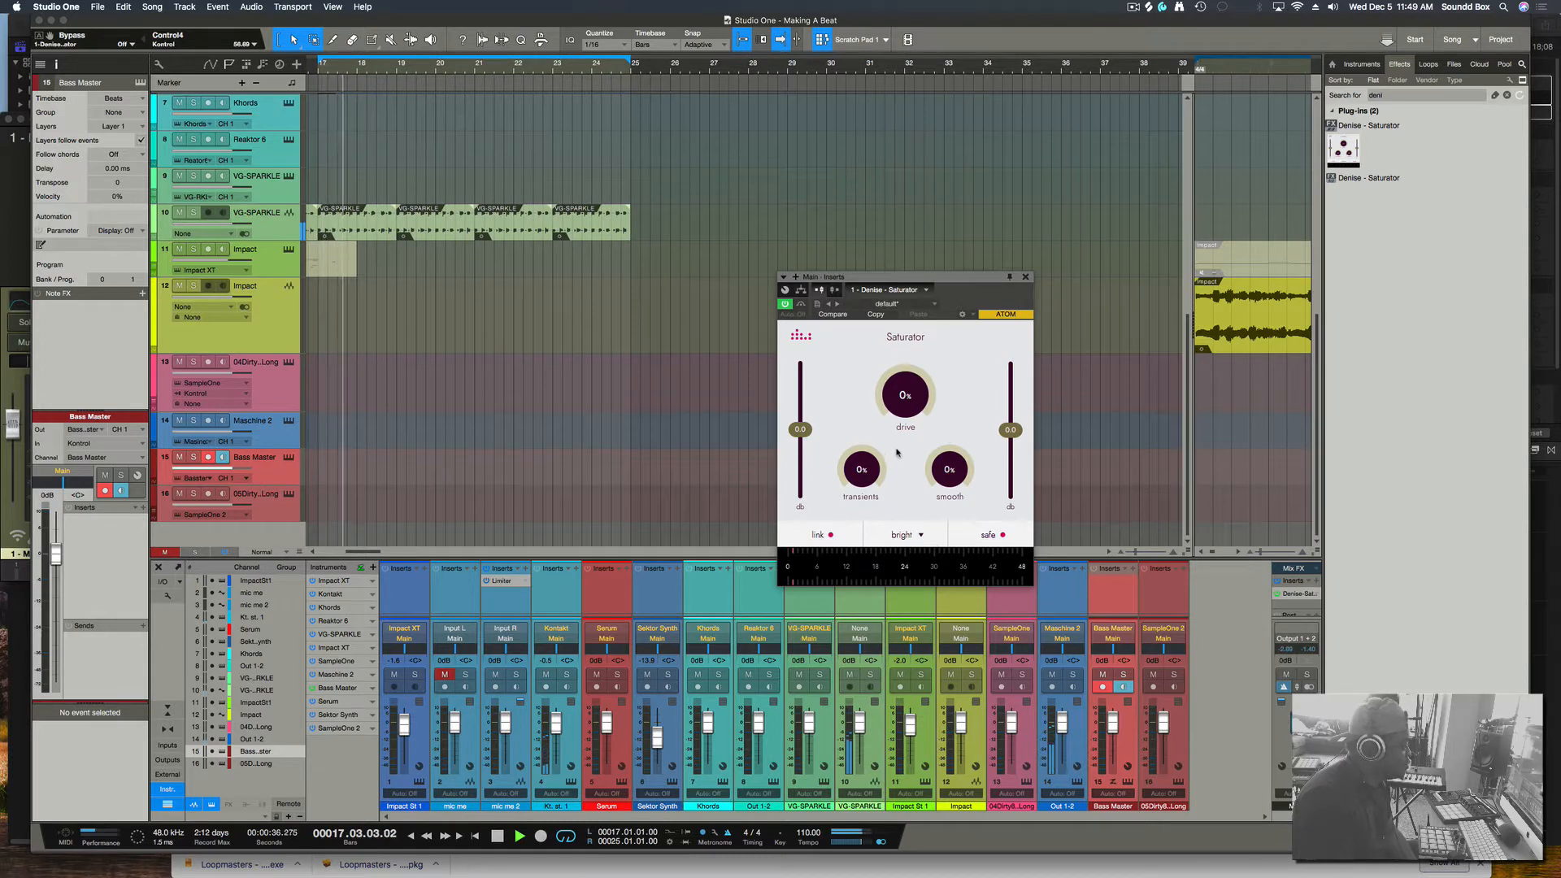
Raise the Saturator's drive to 28% and lower its output gain to -7.7 dB
{"action": "left_click_drag", "start_coordinate": [908, 404], "coordinate": [909, 385]}
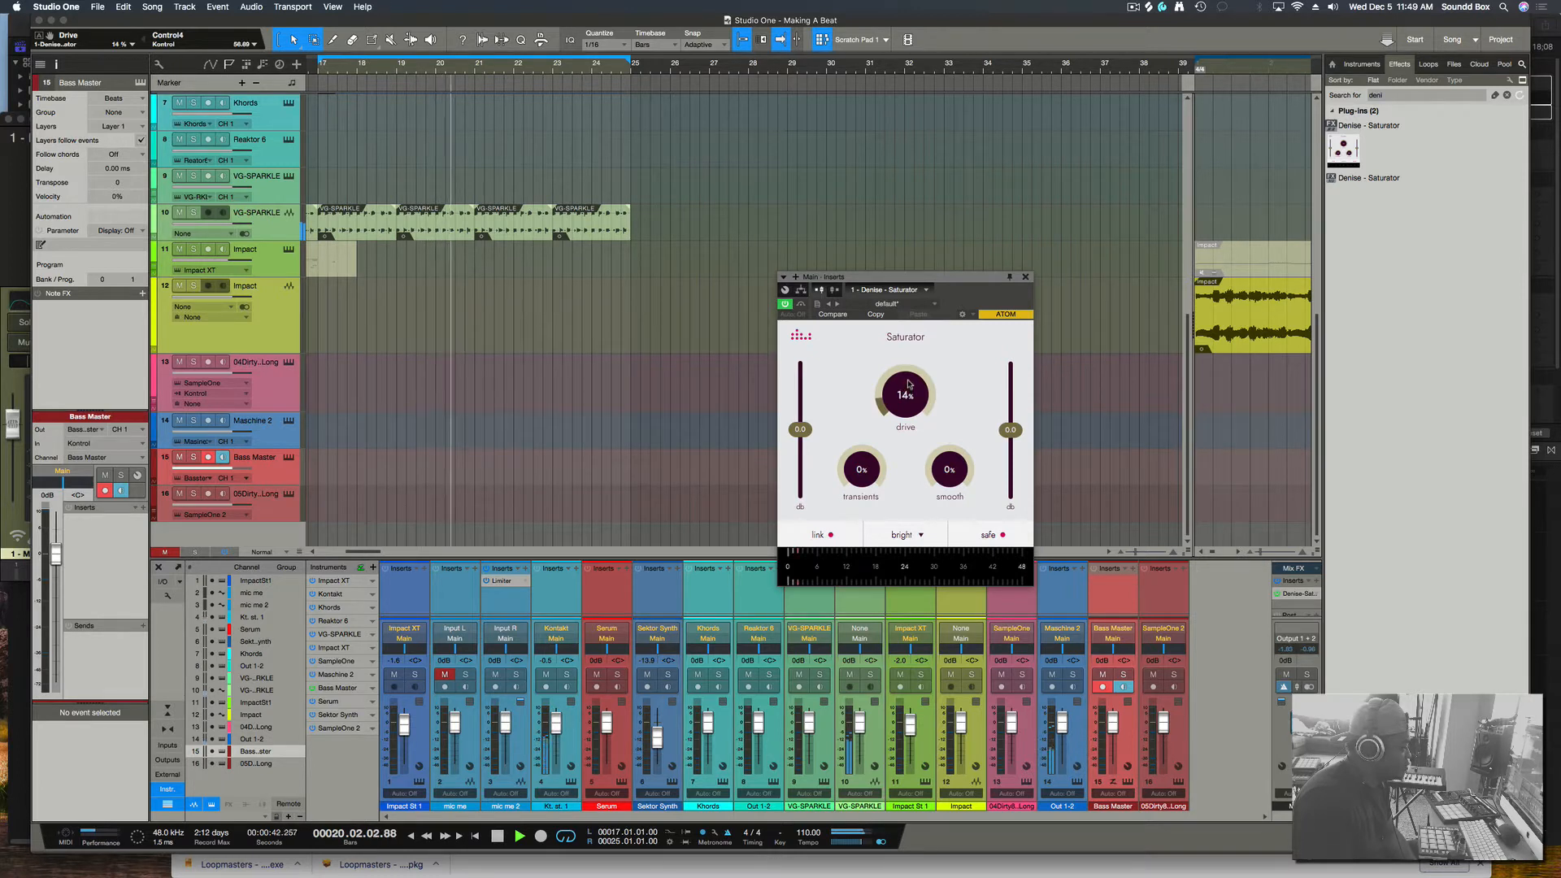
{"action": "left_click_drag", "start_coordinate": [1010, 429], "coordinate": [1011, 439]}
{"action": "left_click_drag", "start_coordinate": [908, 398], "coordinate": [911, 380]}
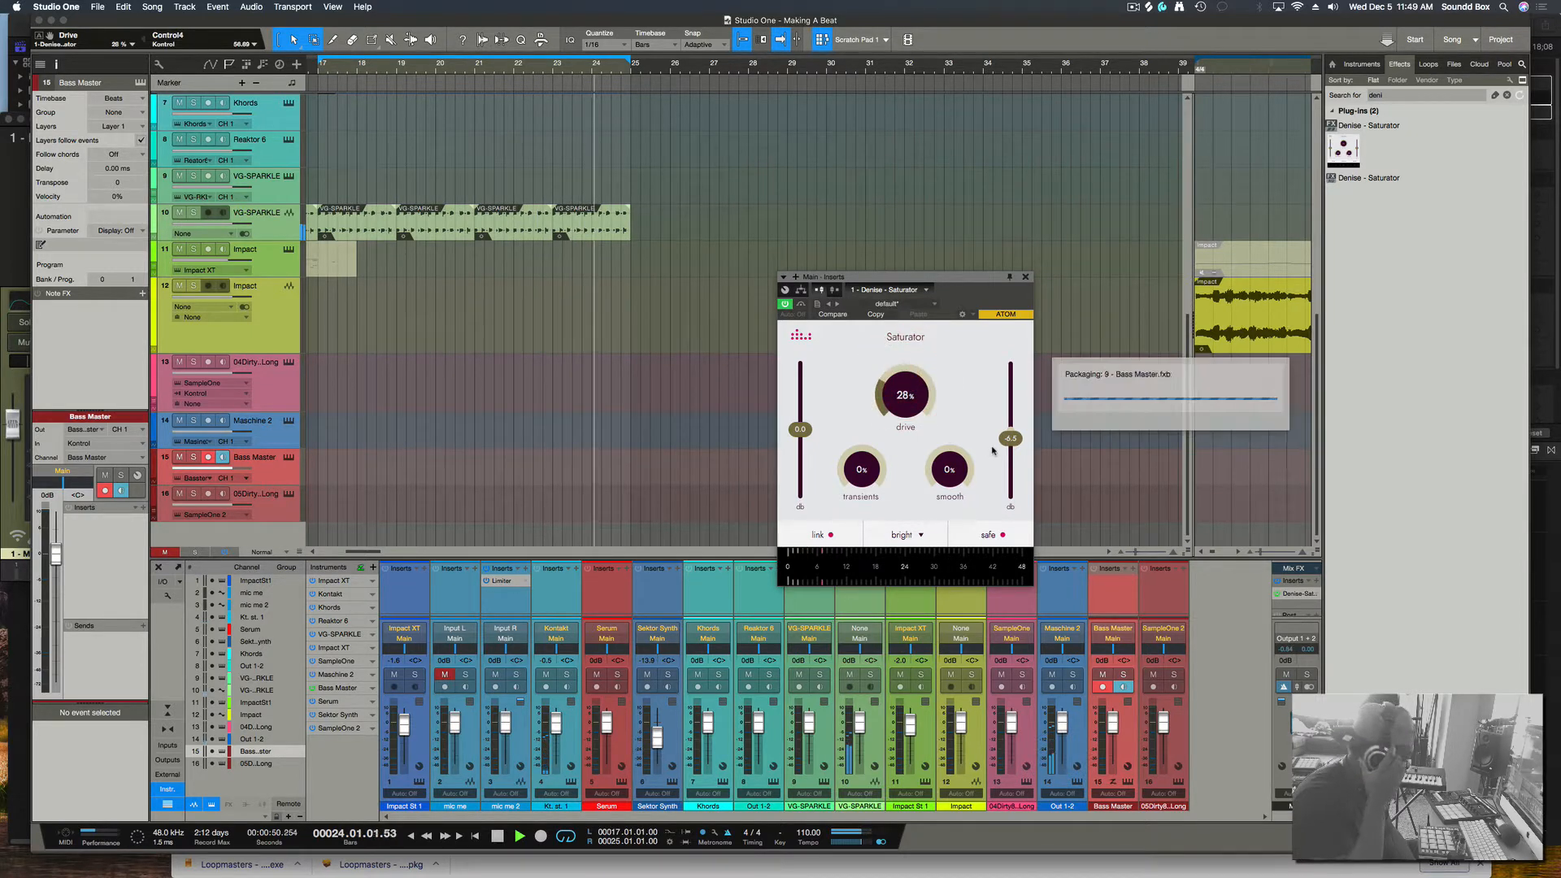
{"action": "left_click_drag", "start_coordinate": [1011, 438], "coordinate": [1010, 439]}
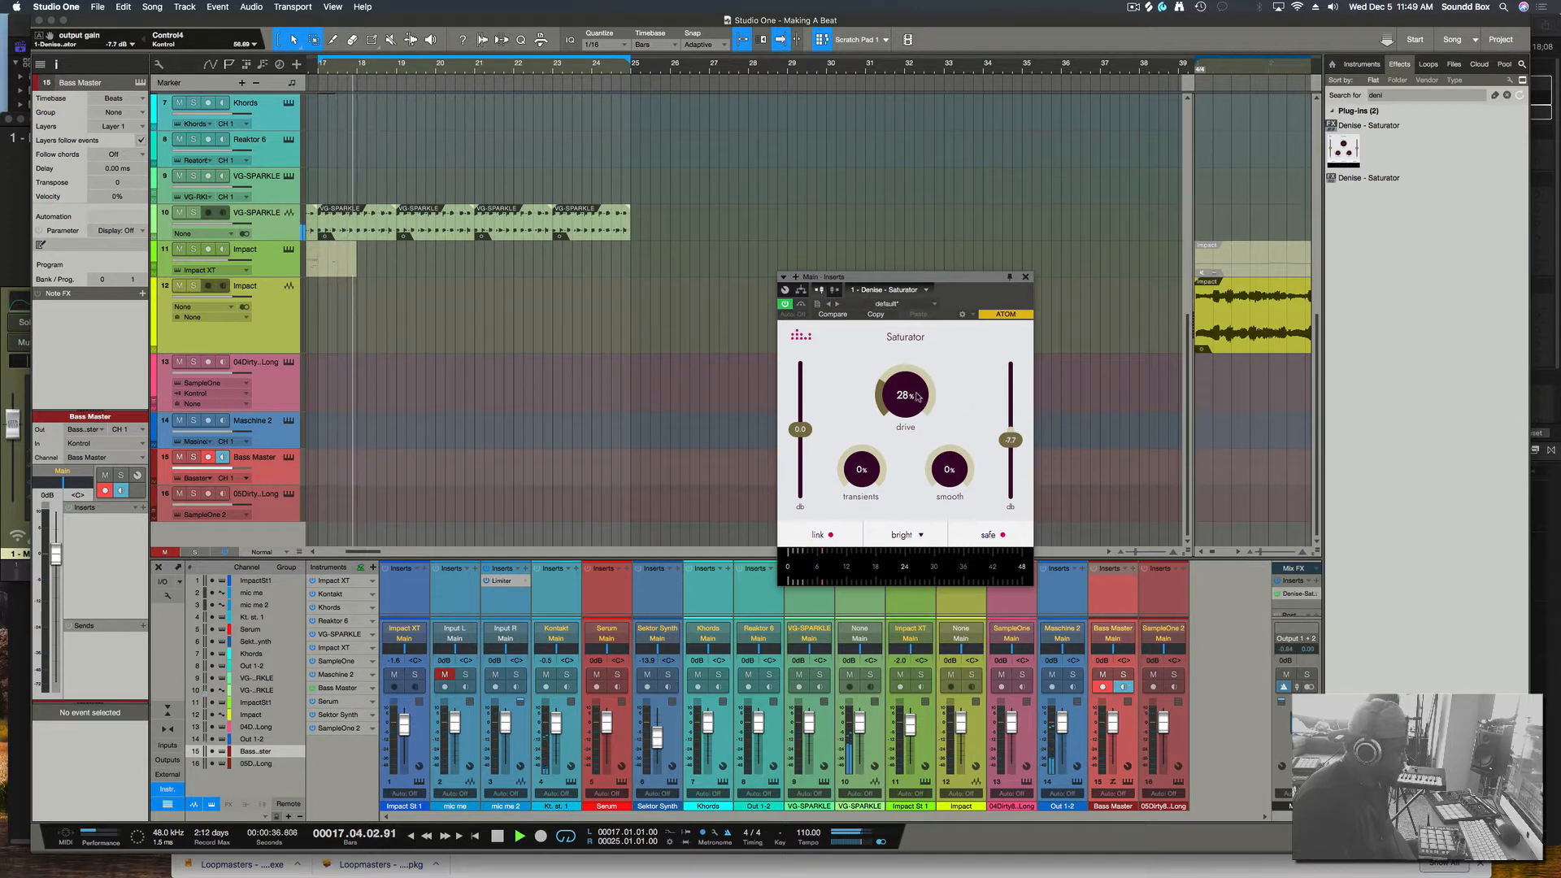
Bypass and re-enable the Saturator to compare the sound, and reset its output gain to 0.0 dB
{"action": "left_click", "coordinate": [801, 304]}
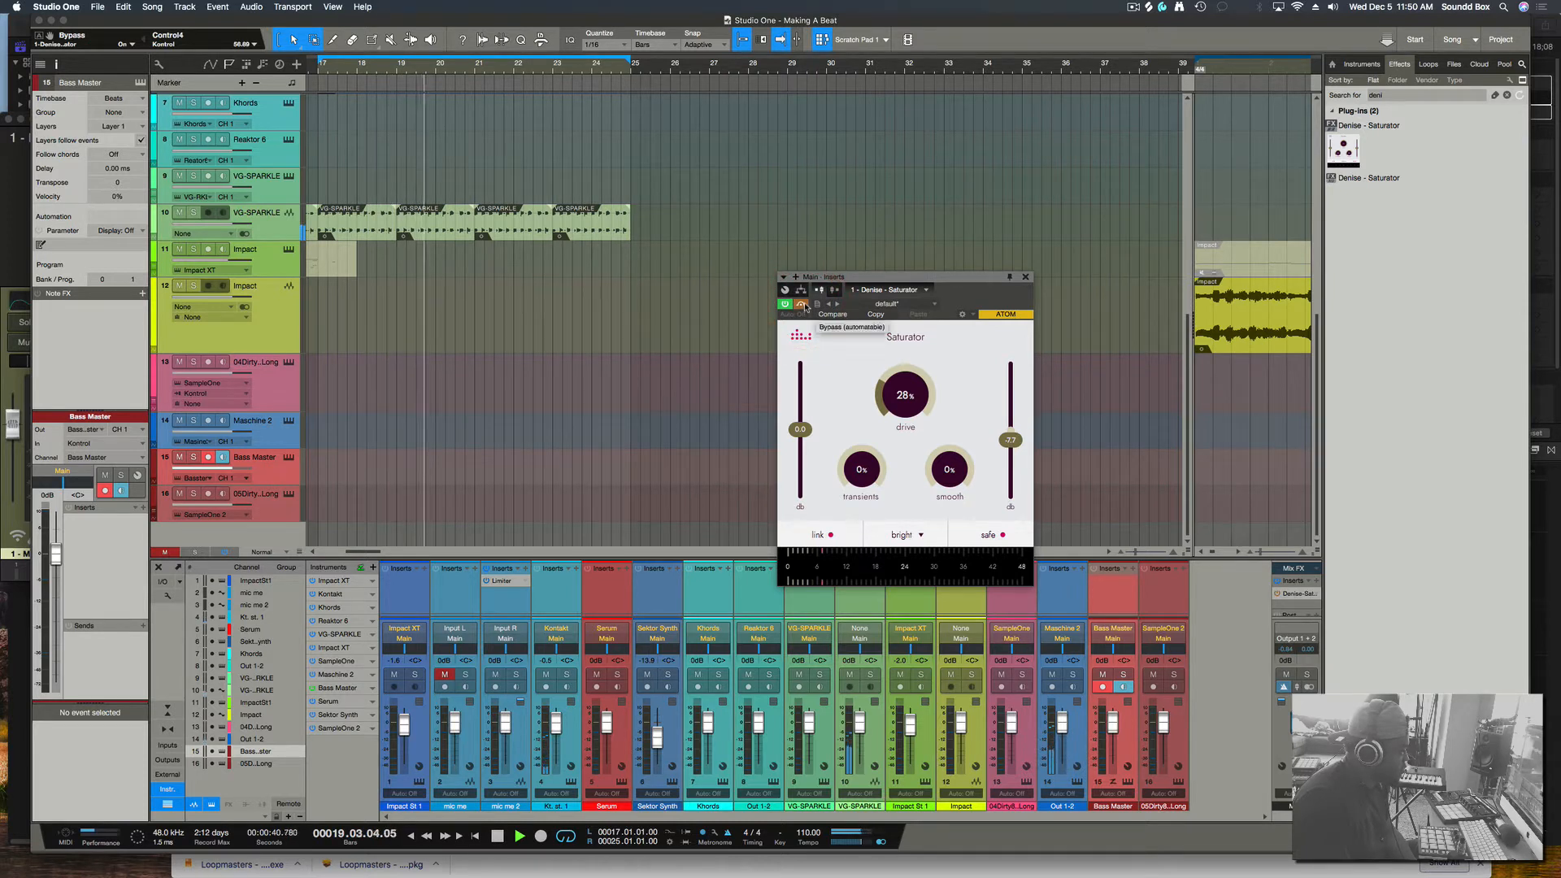
{"action": "left_click", "coordinate": [801, 304]}
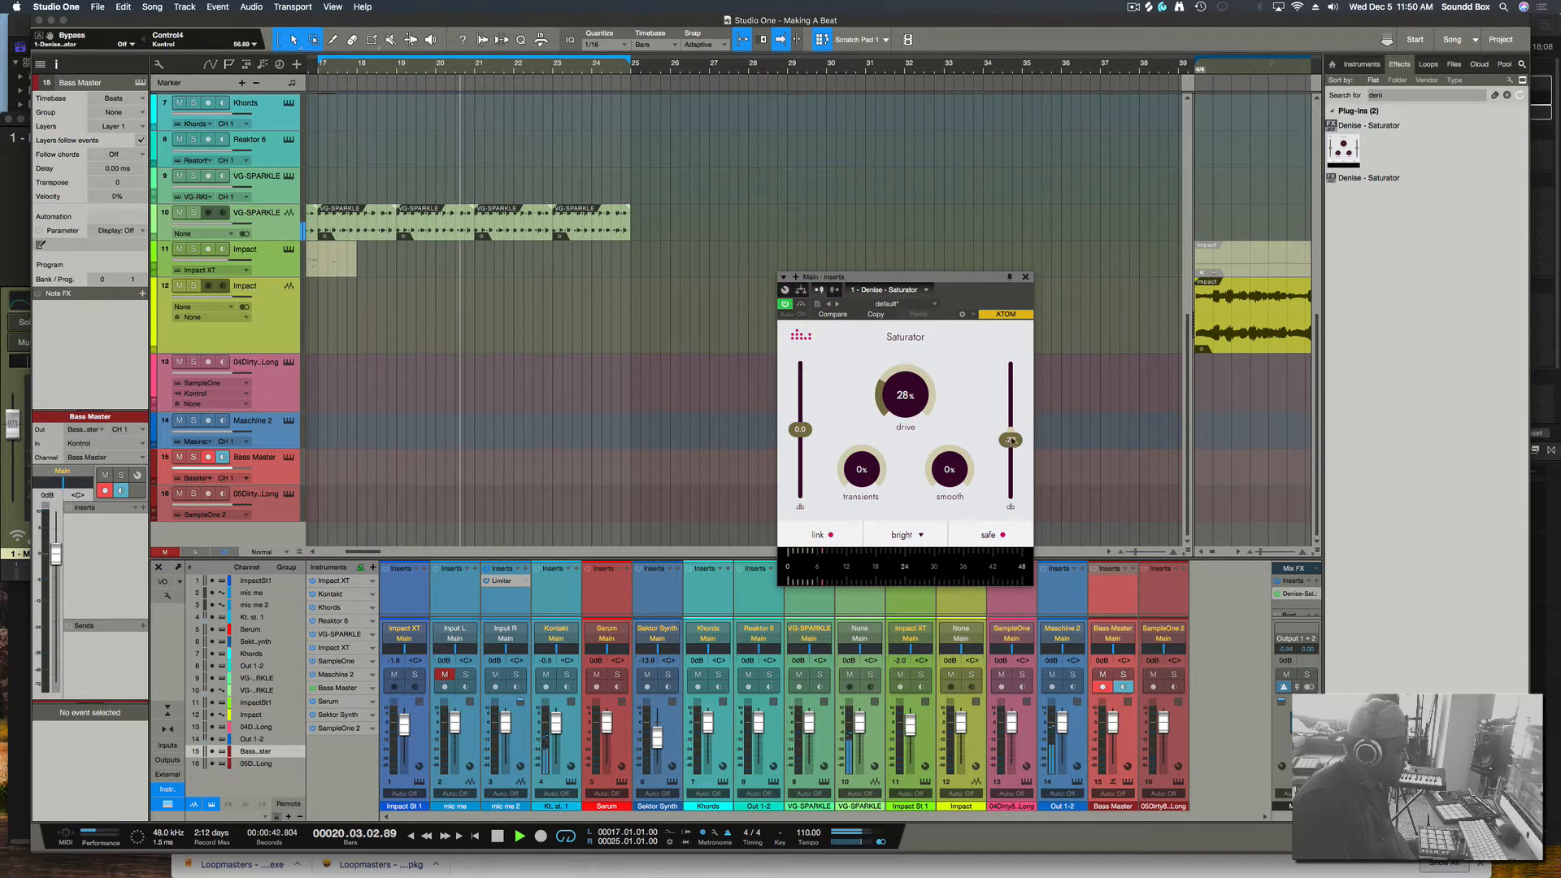
{"action": "left_click_drag", "start_coordinate": [1010, 440], "coordinate": [1012, 435]}
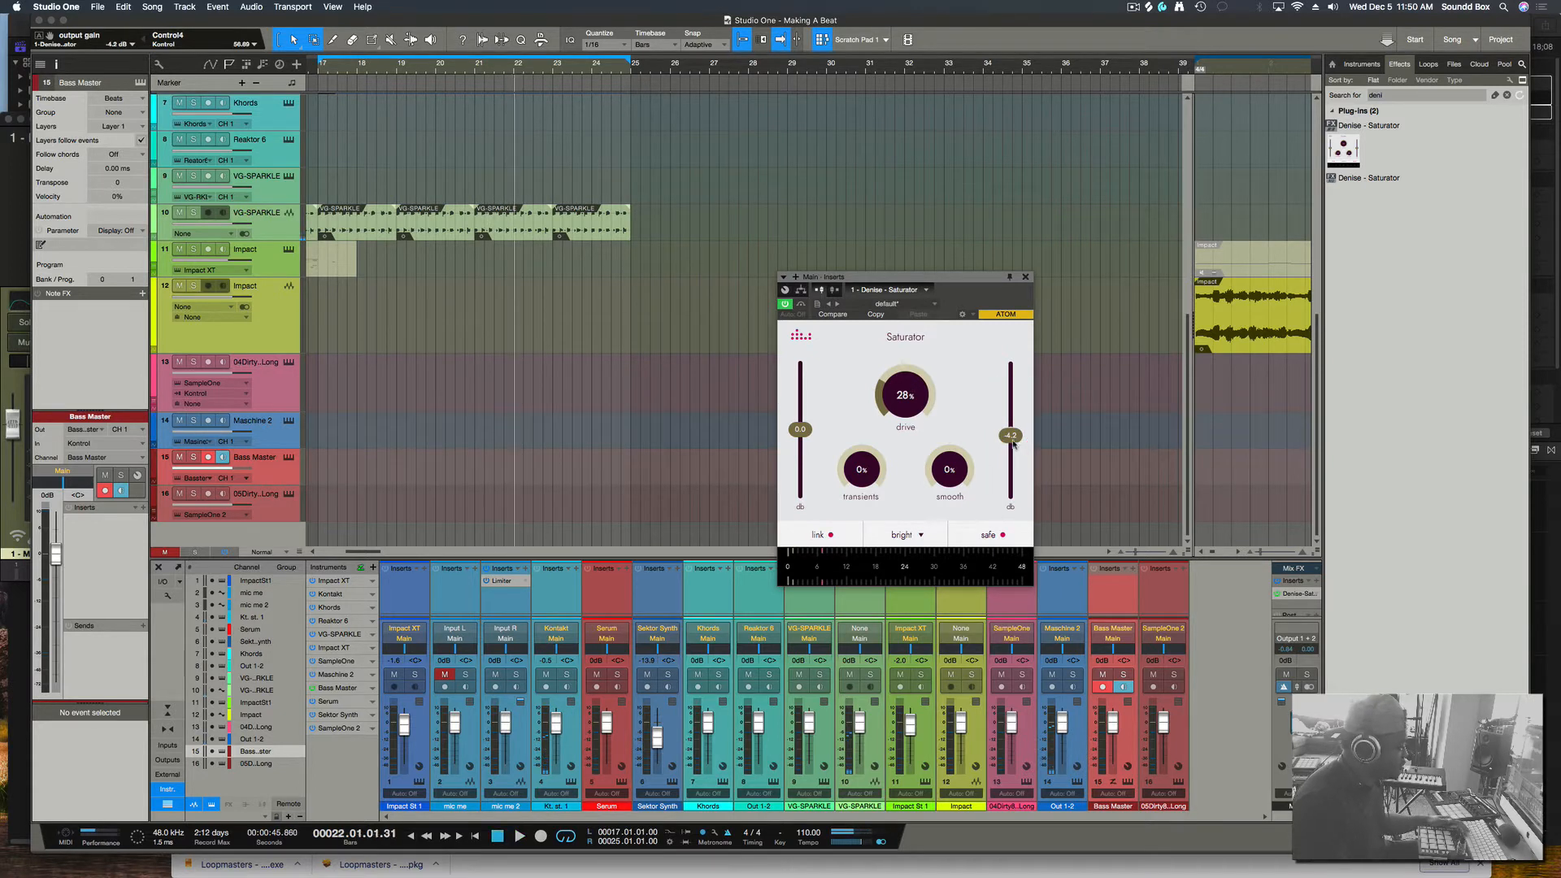
{"action": "double_click", "coordinate": [1011, 437]}
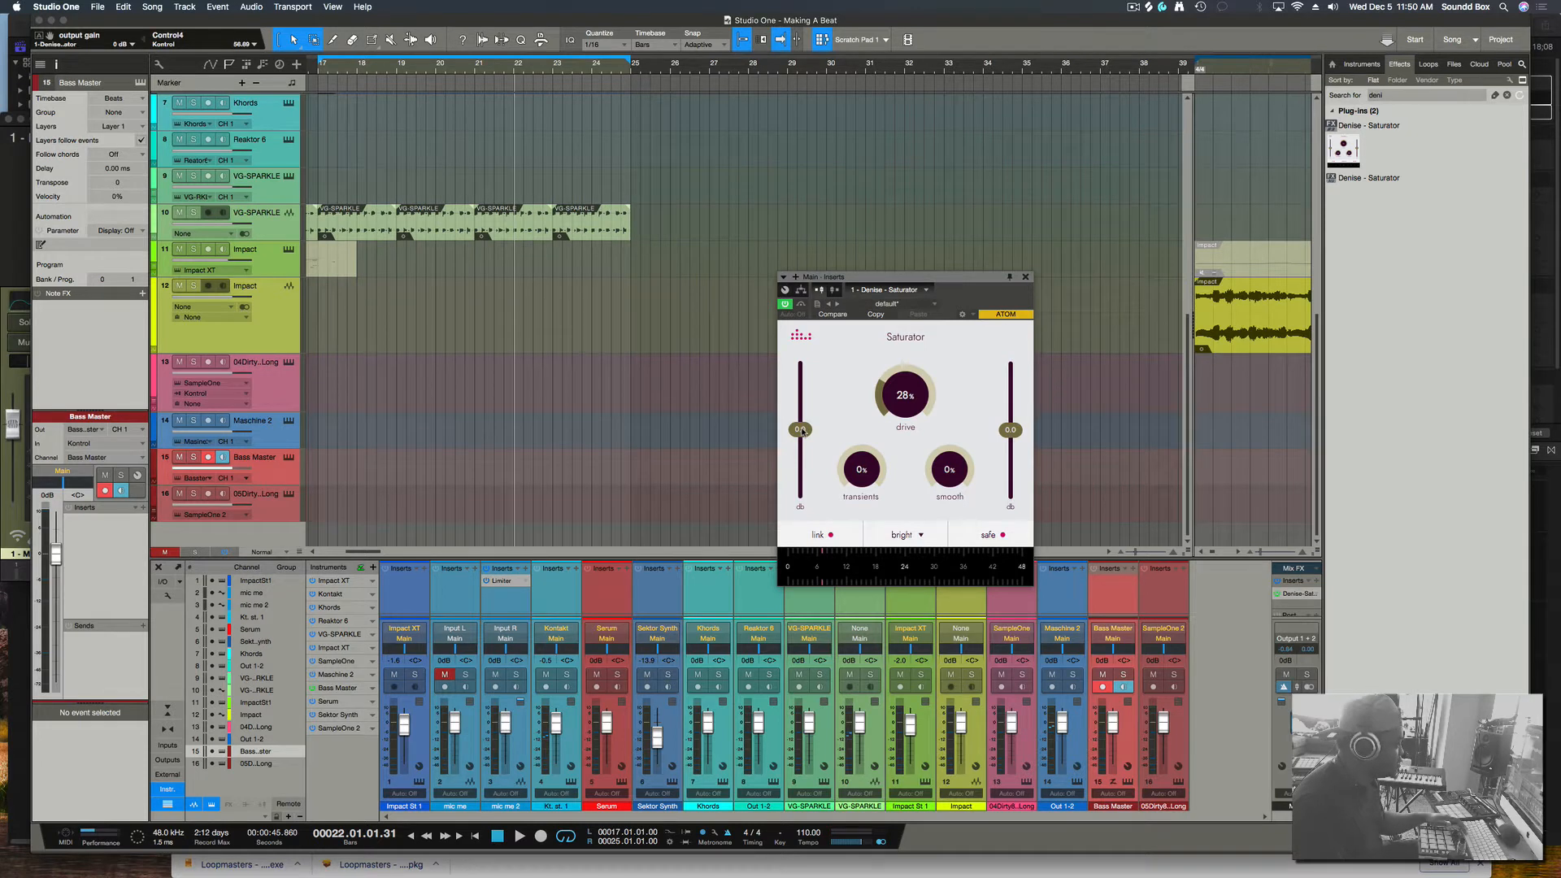
Set the Saturator's input gain to -10.0 dB and drive to 30%, using the natural style
{"action": "left_click_drag", "start_coordinate": [800, 430], "coordinate": [801, 442]}
{"action": "left_click_drag", "start_coordinate": [894, 398], "coordinate": [894, 392]}
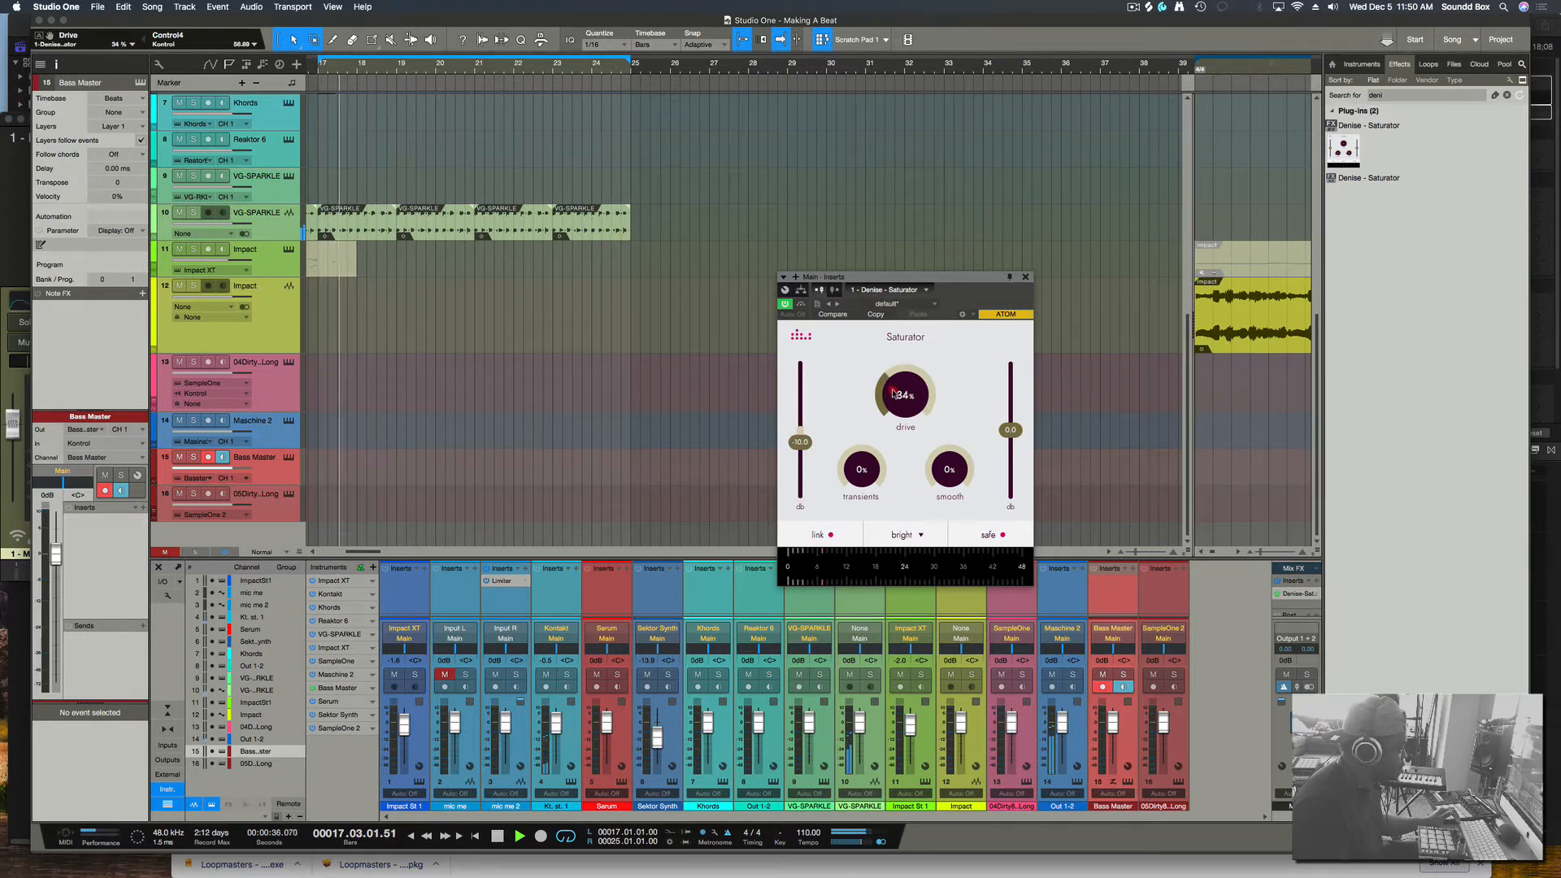
{"action": "left_click_drag", "start_coordinate": [894, 394], "coordinate": [900, 398]}
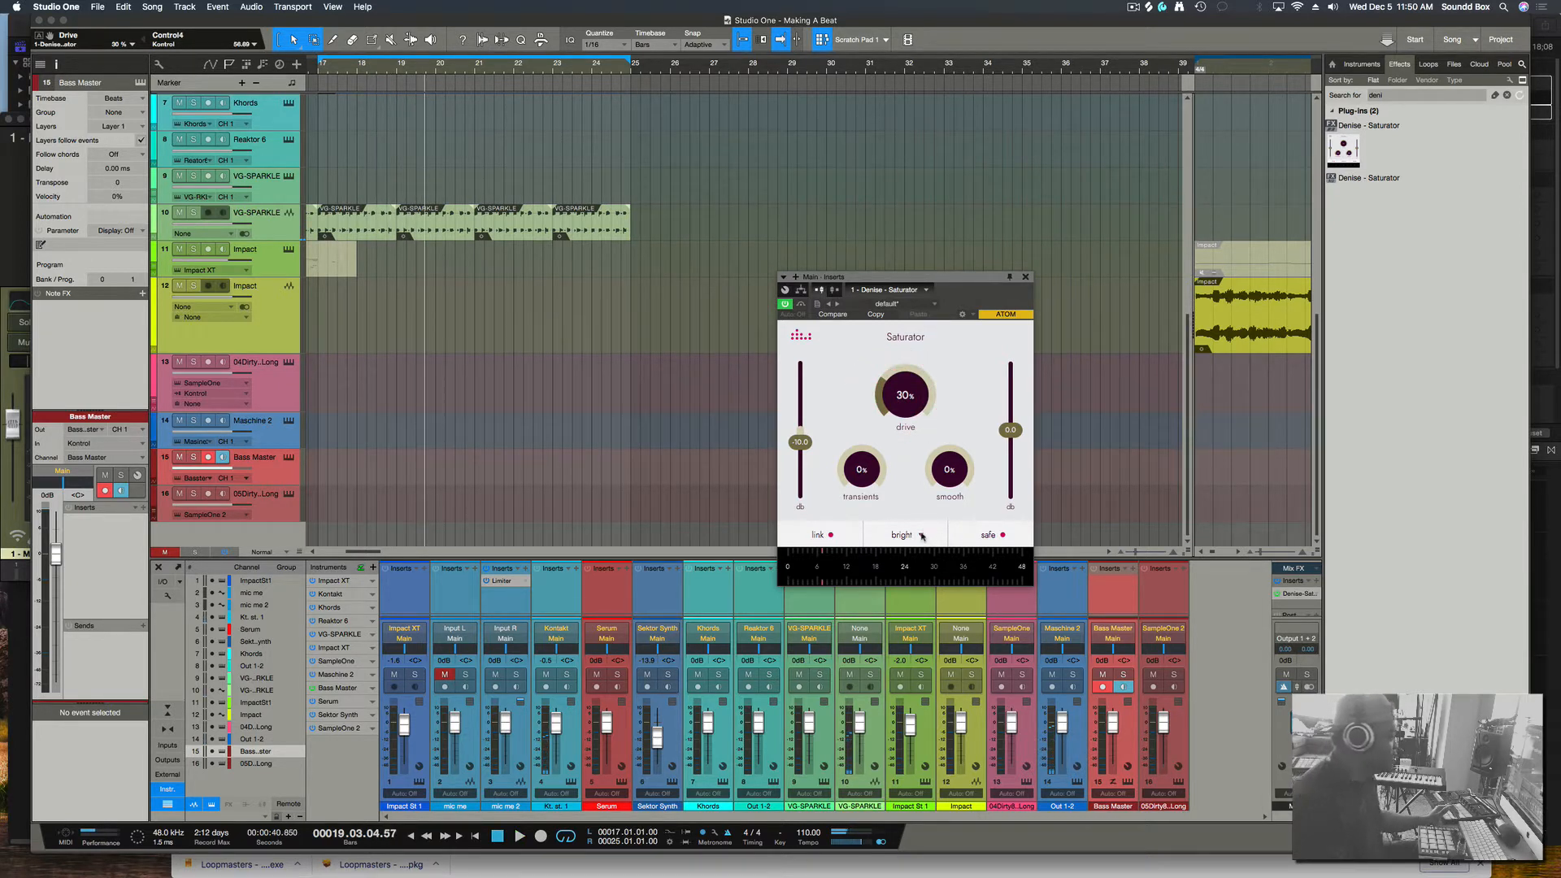
{"action": "left_click", "coordinate": [921, 535]}
{"action": "left_click", "coordinate": [906, 584]}
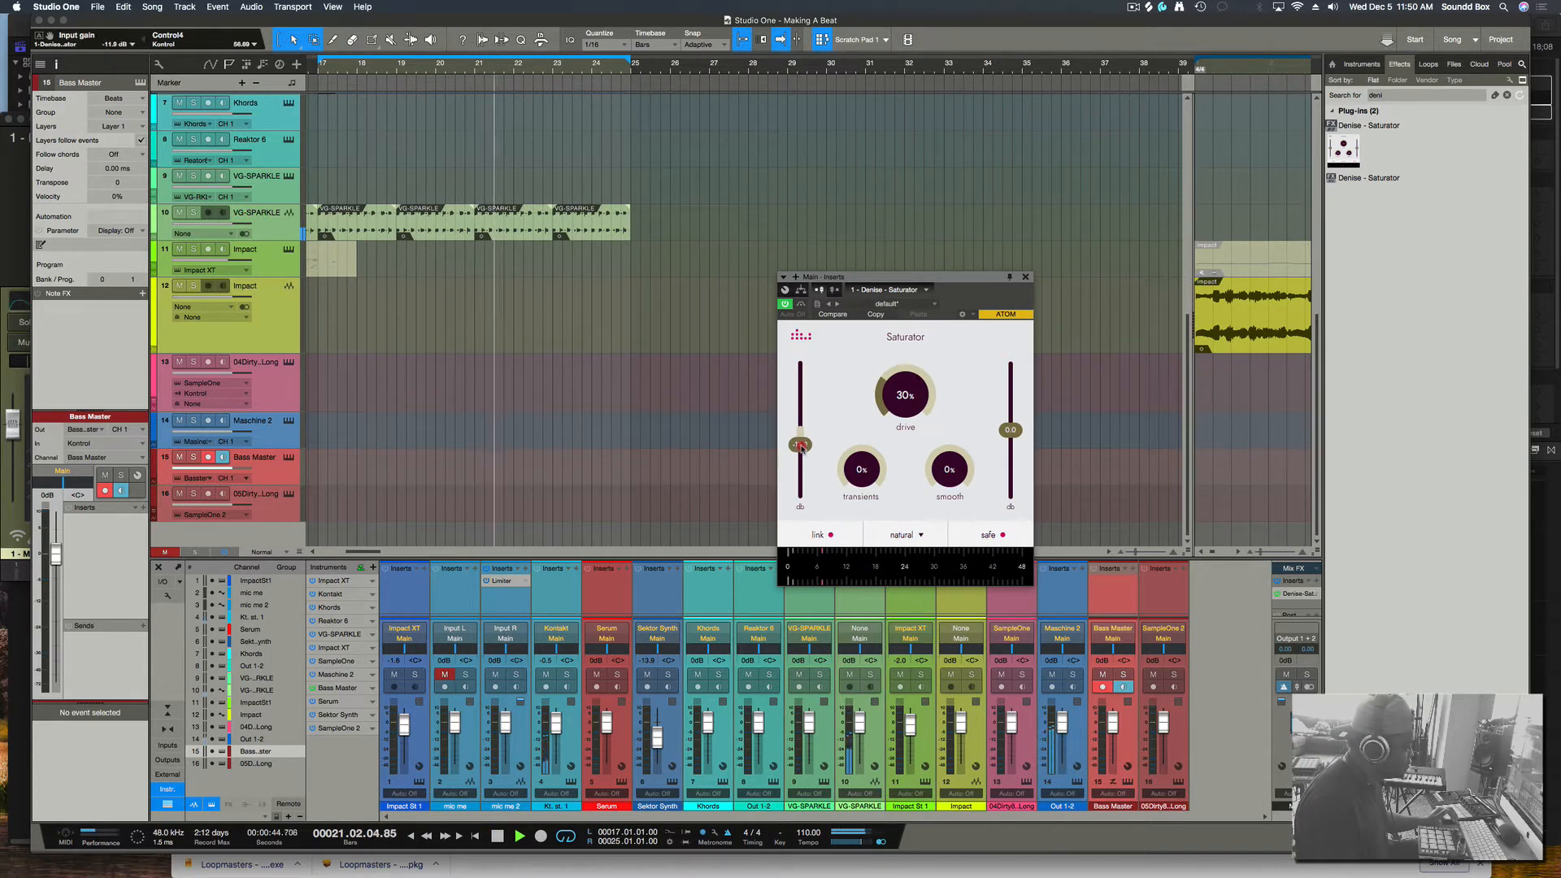
Raise the drive to 46% and lower the input gain to about -16 dB
{"action": "left_click_drag", "start_coordinate": [801, 444], "coordinate": [801, 446]}
{"action": "left_click_drag", "start_coordinate": [906, 398], "coordinate": [906, 379]}
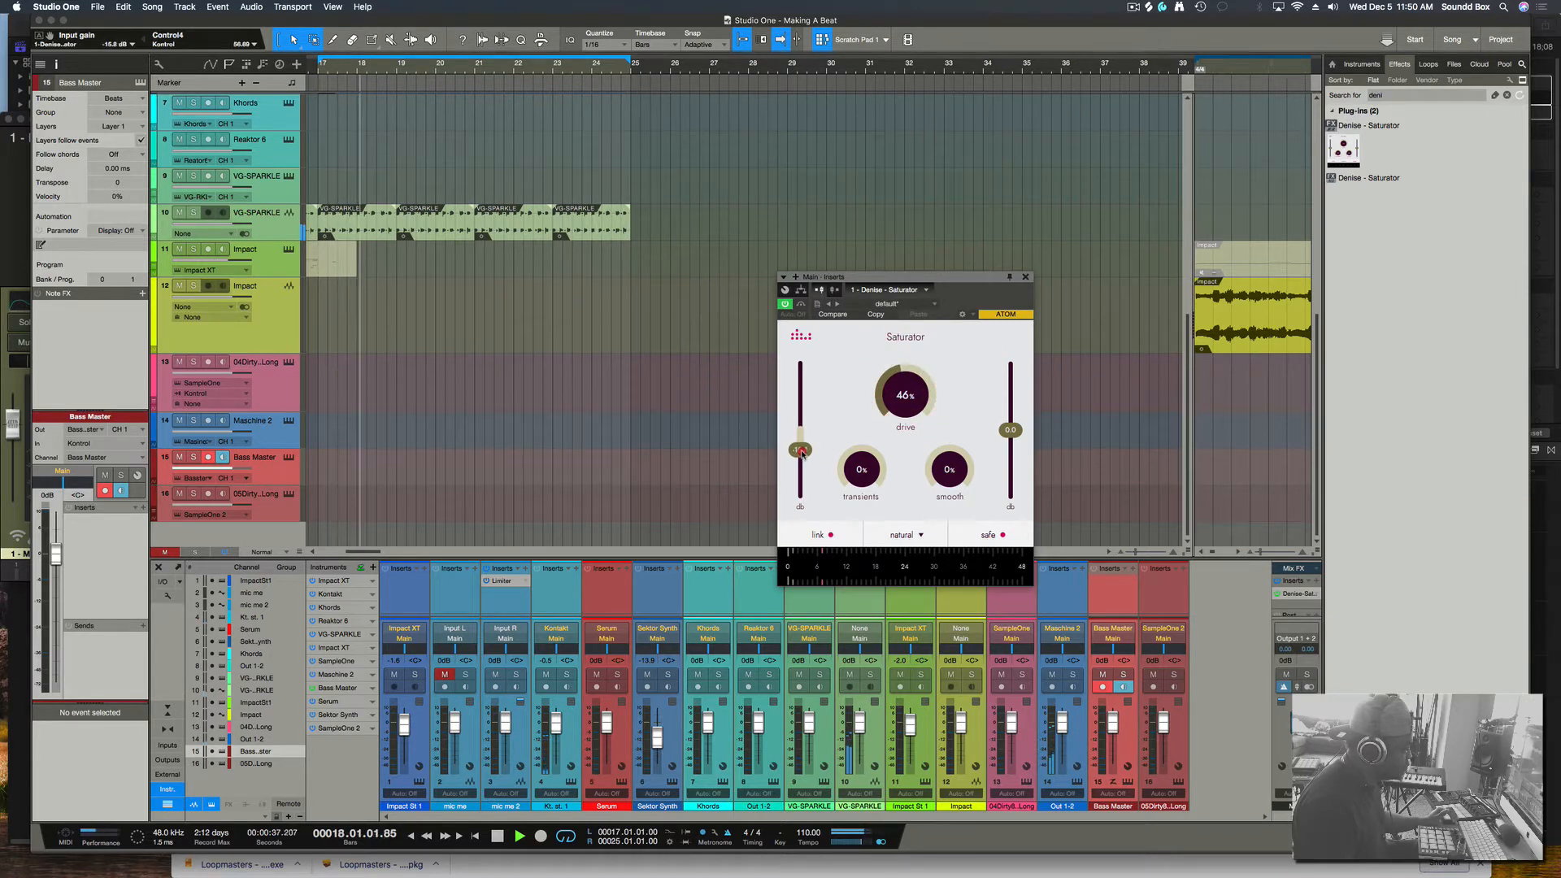
{"action": "left_click_drag", "start_coordinate": [801, 447], "coordinate": [800, 451]}
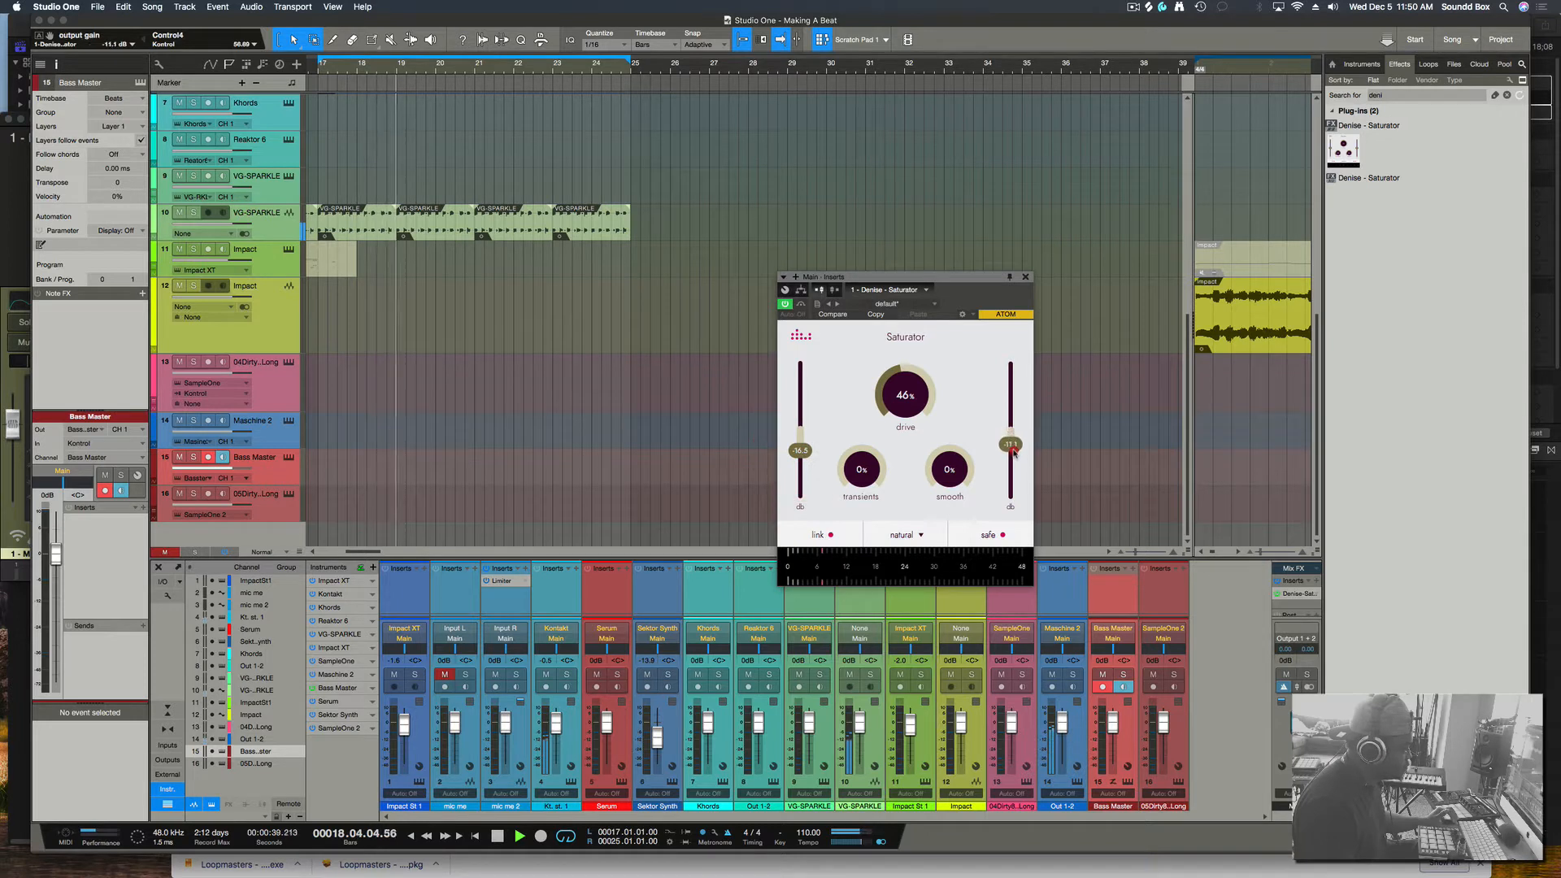
Try an output gain of -11.1 dB with the input gain at 0.4 dB, and bring the output gain up to -0.6 dB
{"action": "left_click_drag", "start_coordinate": [1012, 430], "coordinate": [1011, 448]}
{"action": "left_click_drag", "start_coordinate": [801, 451], "coordinate": [805, 429]}
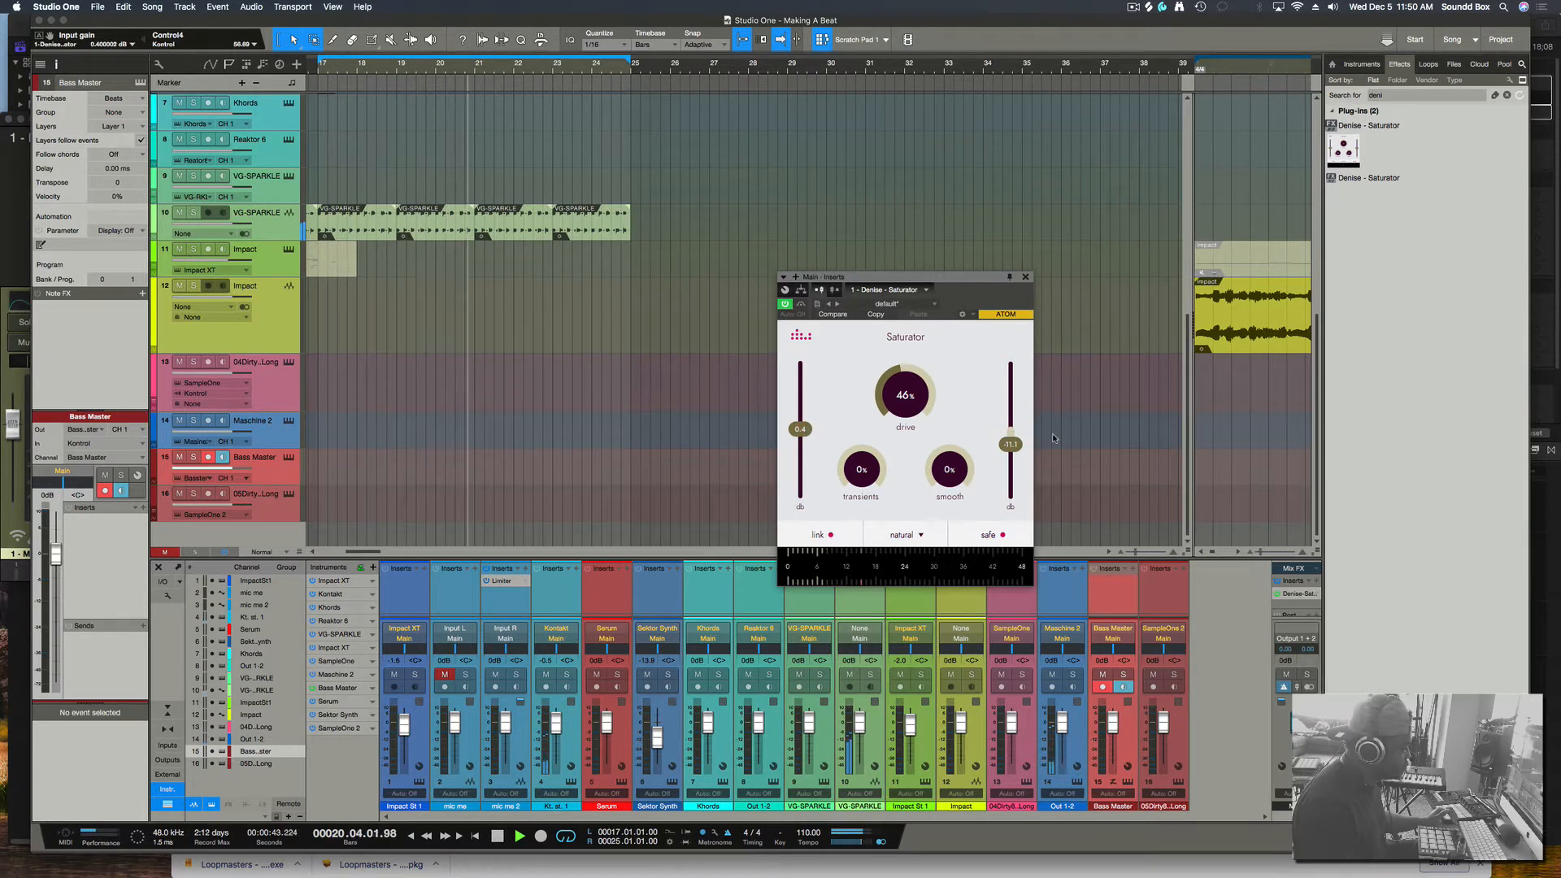
{"action": "left_click_drag", "start_coordinate": [1010, 444], "coordinate": [1011, 431]}
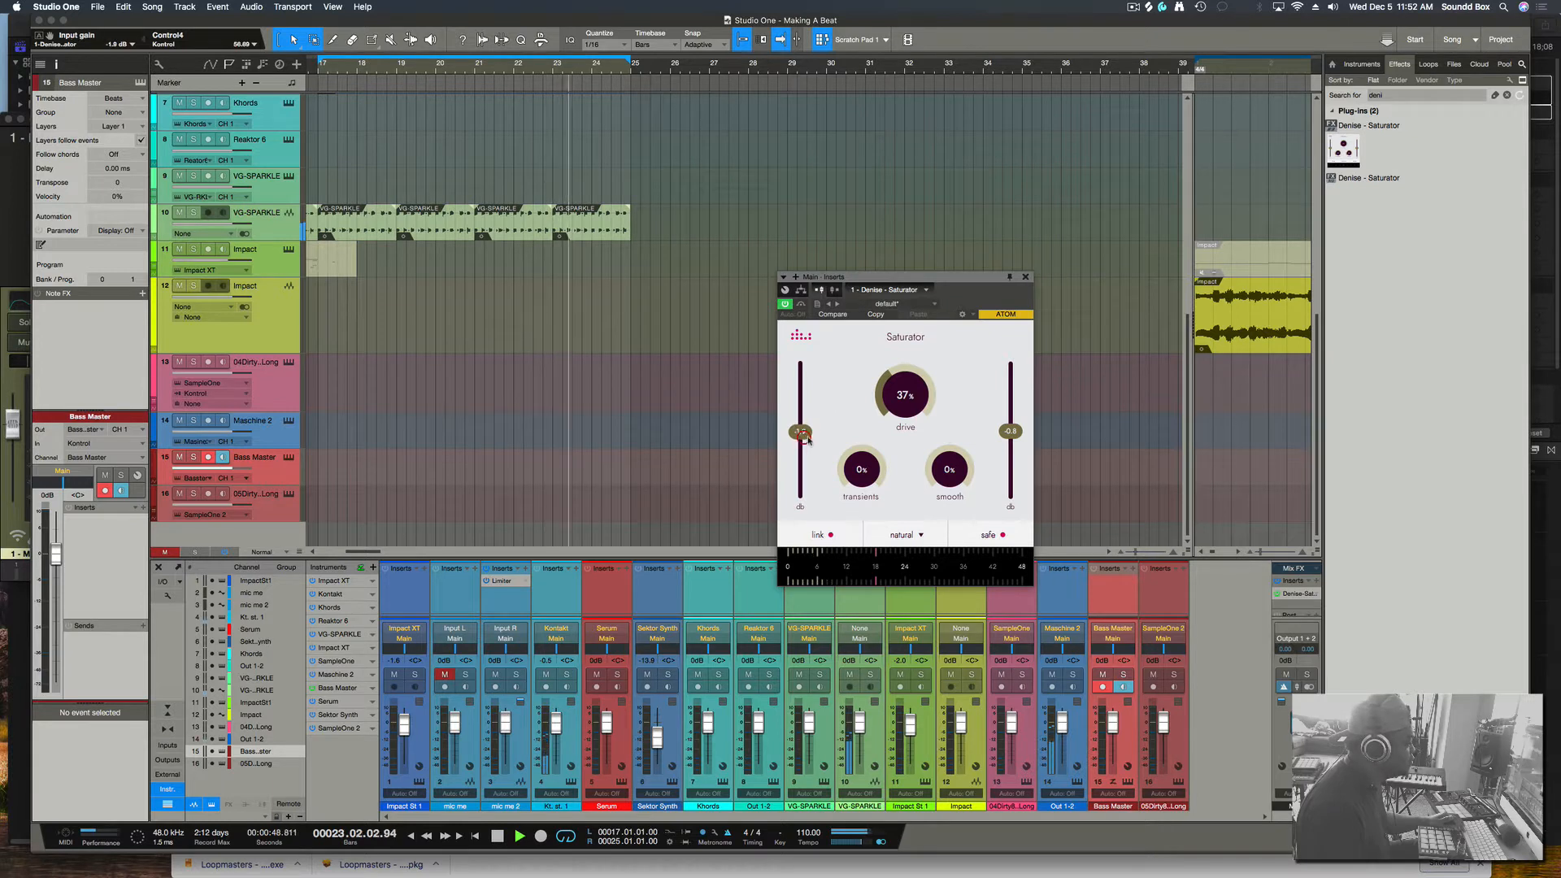
Set the input gain to -1.9 dB and lower the output gain to about -13 dB
{"action": "left_click_drag", "start_coordinate": [802, 436], "coordinate": [803, 438]}
{"action": "left_click_drag", "start_coordinate": [1010, 431], "coordinate": [1010, 445]}
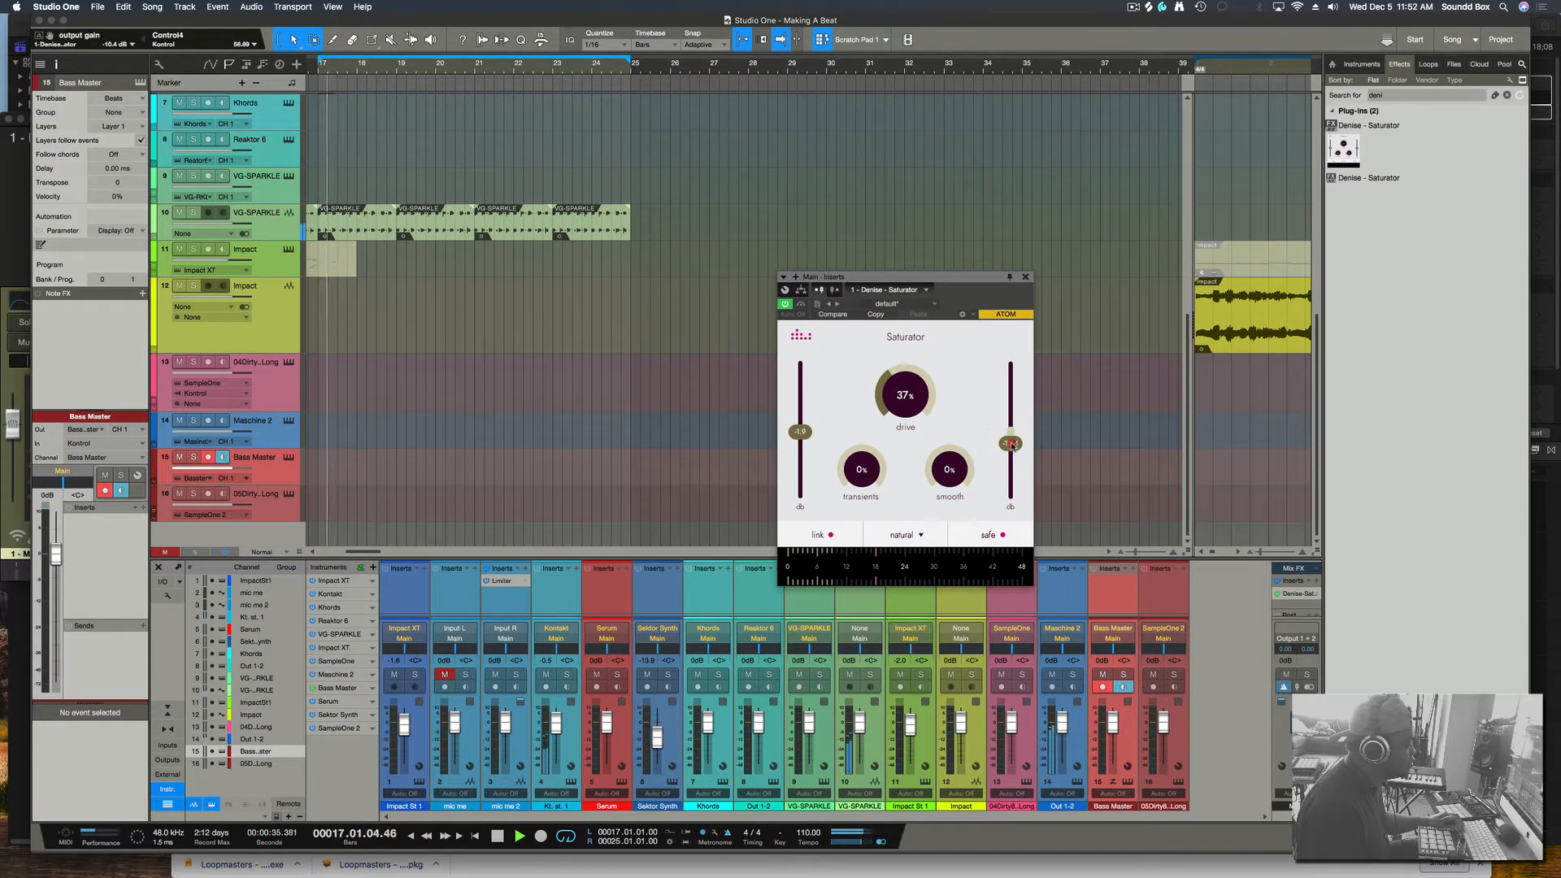
{"action": "left_click", "coordinate": [1012, 443]}
{"action": "left_click_drag", "start_coordinate": [1012, 444], "coordinate": [1013, 447]}
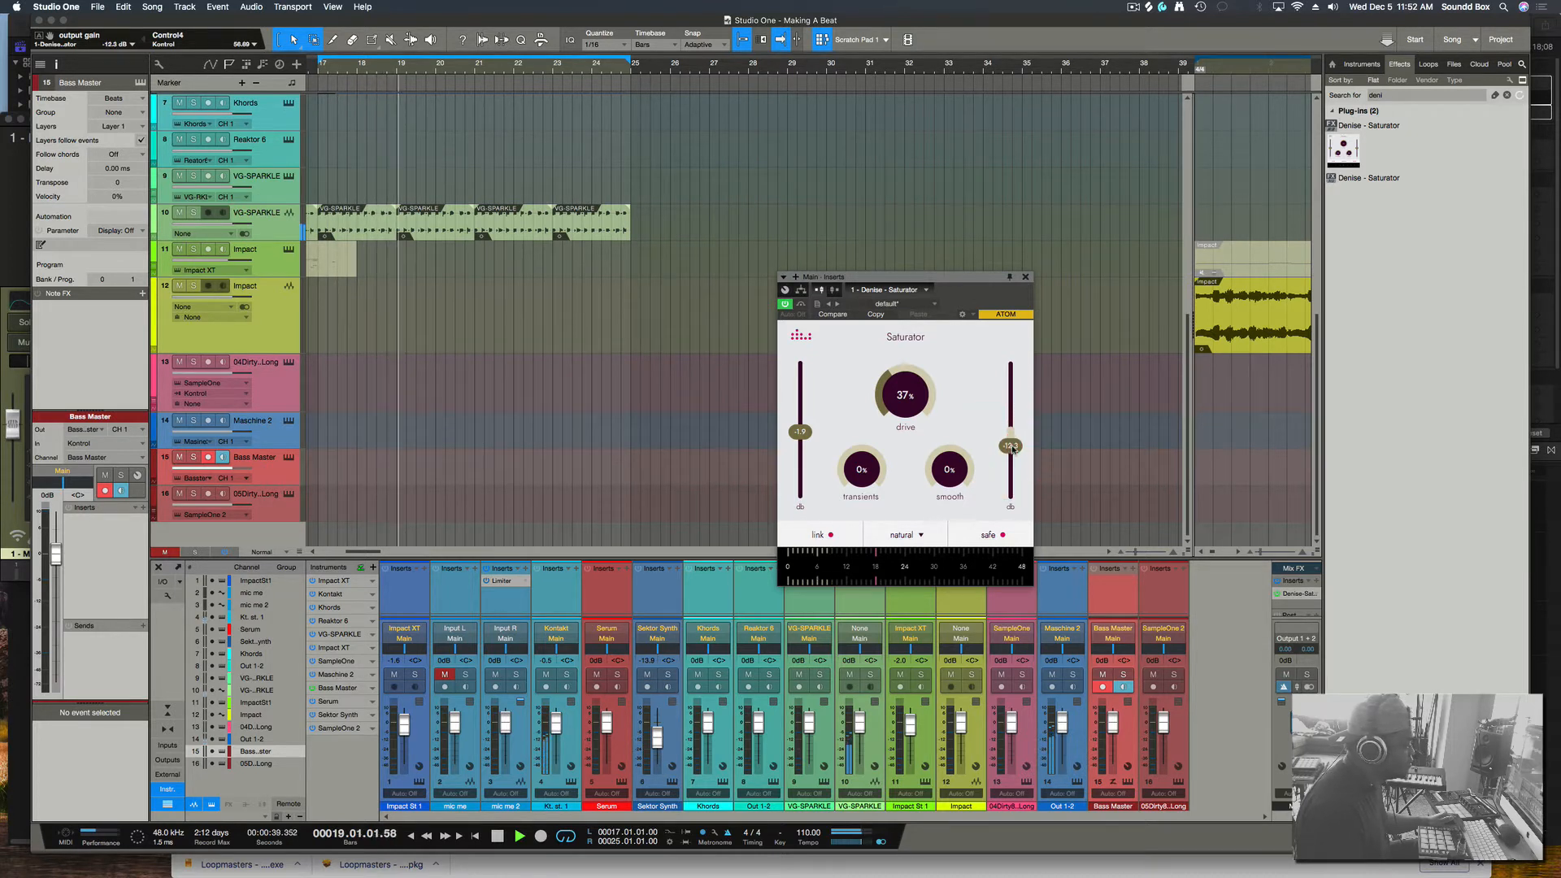
Raise the drive to 42% and set the output gain to -7.3 dB
{"action": "left_click_drag", "start_coordinate": [915, 413], "coordinate": [917, 400]}
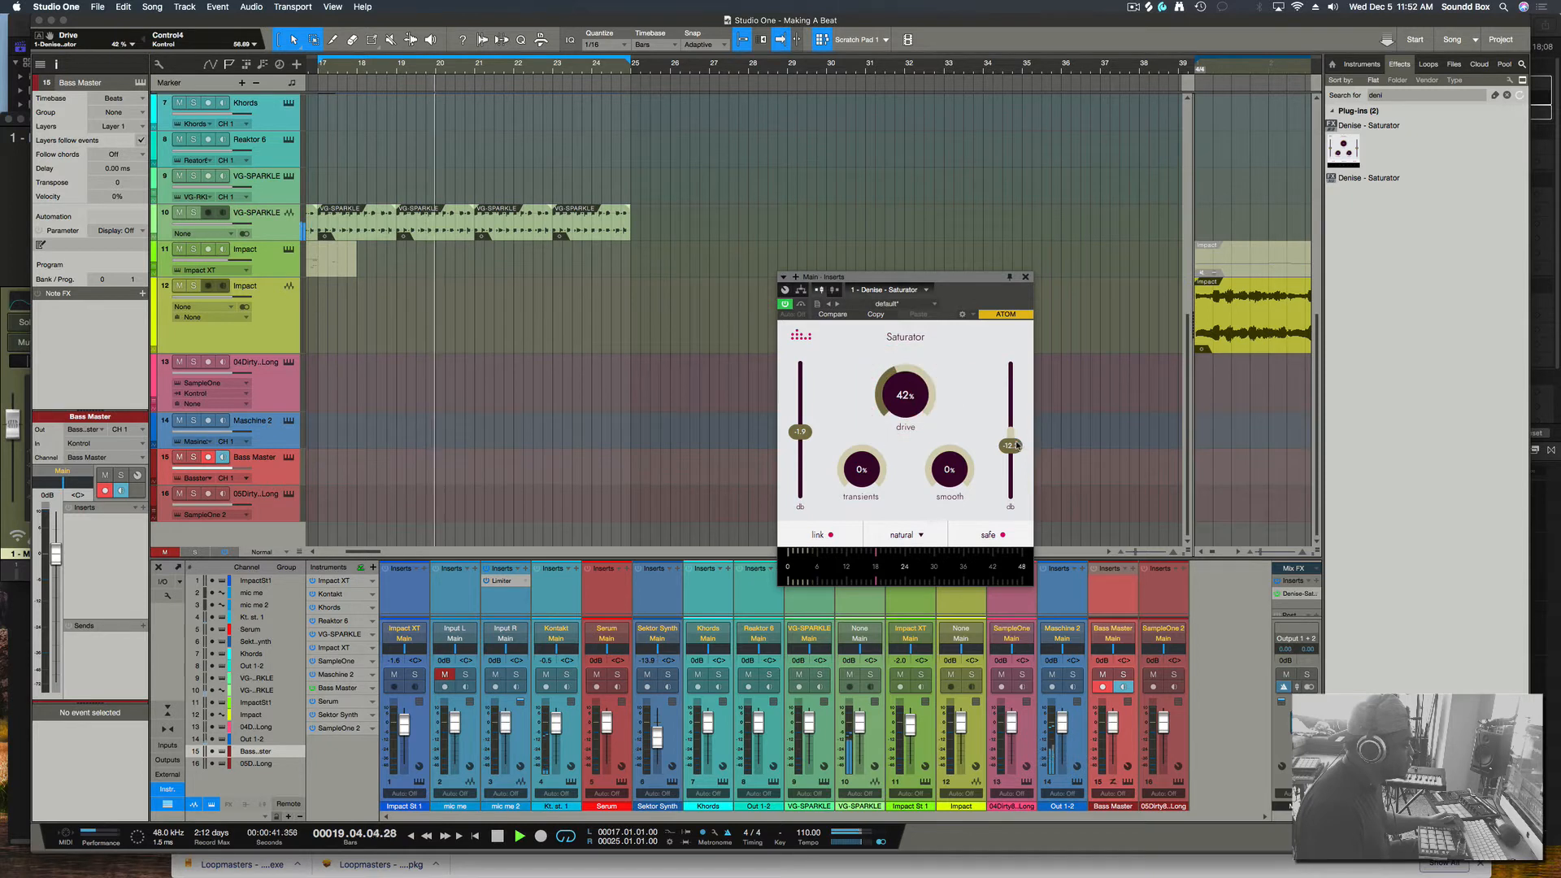
{"action": "mouse_move", "coordinate": [1010, 447]}
{"action": "left_mouse_down"}
{"action": "mouse_move", "coordinate": [1011, 476]}
{"action": "mouse_move", "coordinate": [1010, 444]}
{"action": "left_mouse_up"}
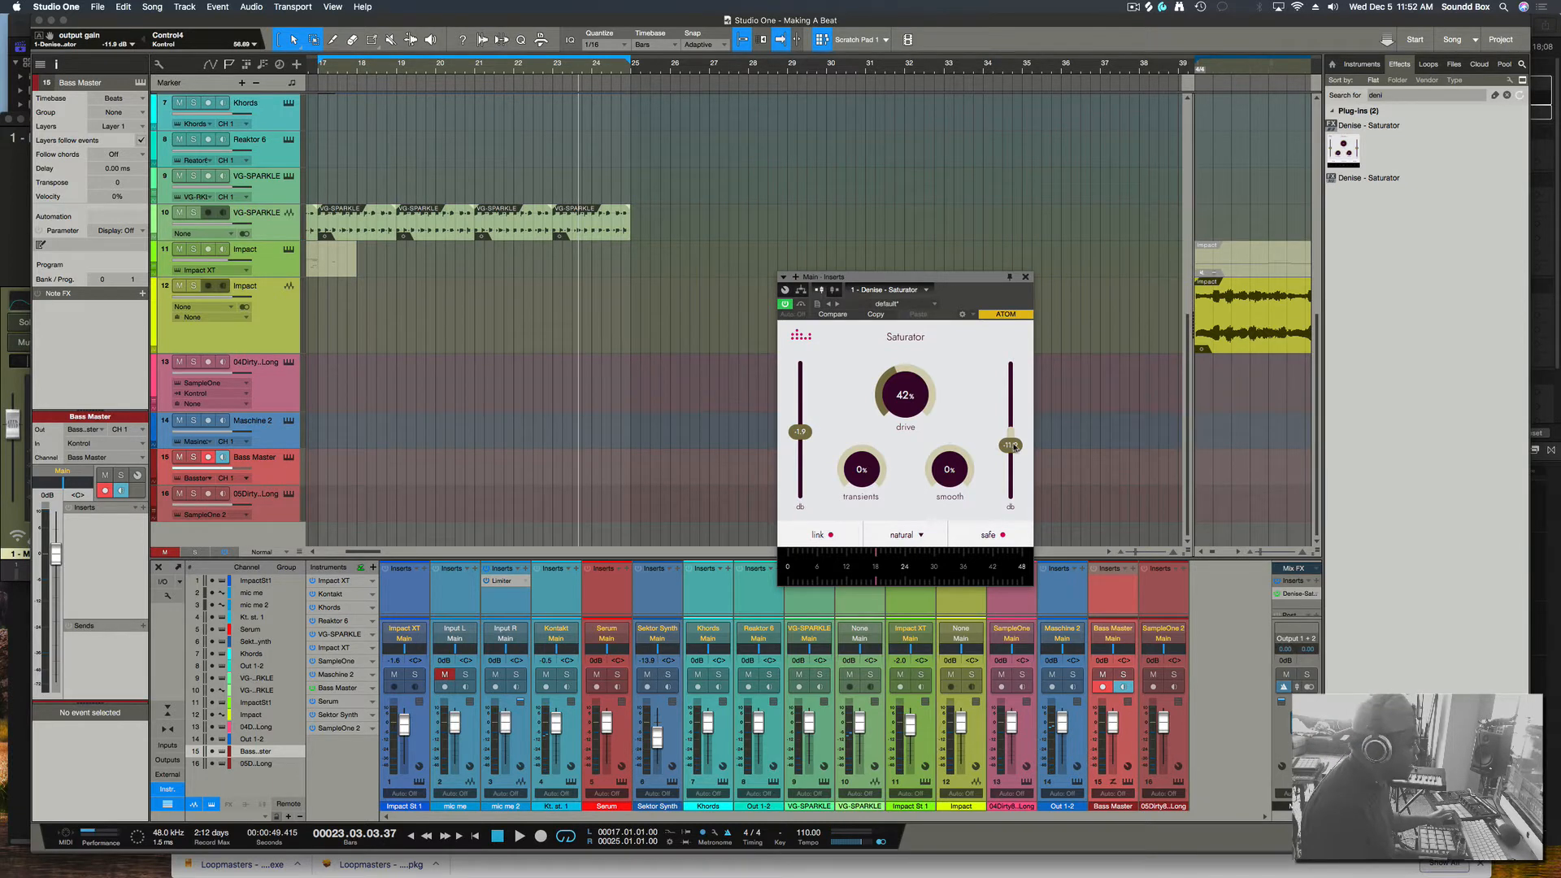
{"action": "left_click_drag", "start_coordinate": [1015, 450], "coordinate": [1016, 439]}
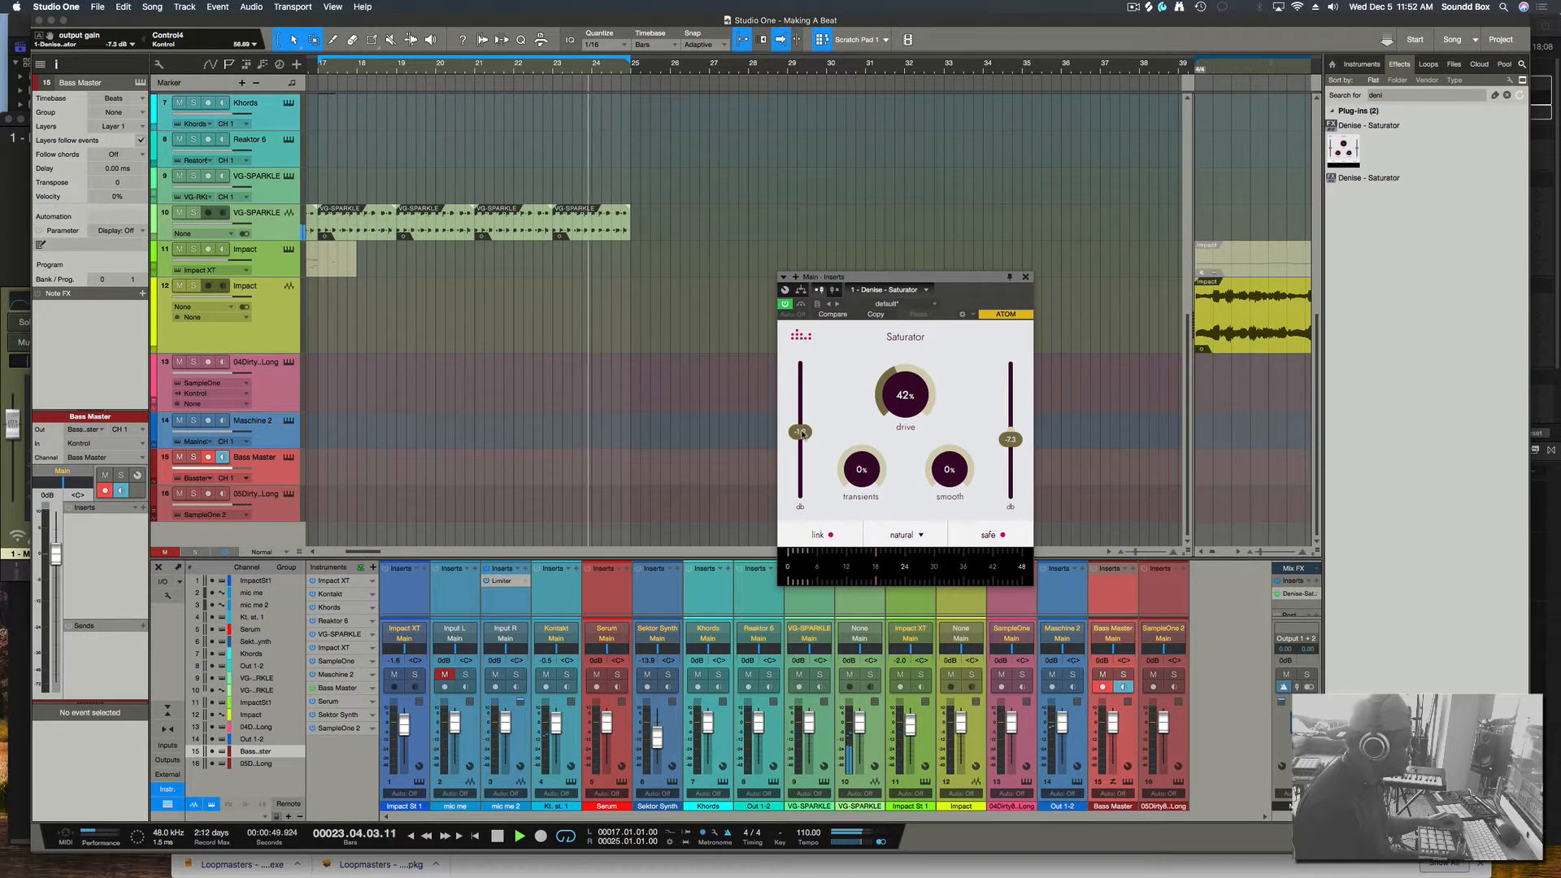
Set the input gain to -0.7 dB, output gain to 0.0 dB and drive to 27%, with the song playing
{"action": "mouse_move", "coordinate": [802, 433]}
{"action": "left_mouse_down"}
{"action": "mouse_move", "coordinate": [801, 453]}
{"action": "mouse_move", "coordinate": [801, 427]}
{"action": "left_mouse_up"}
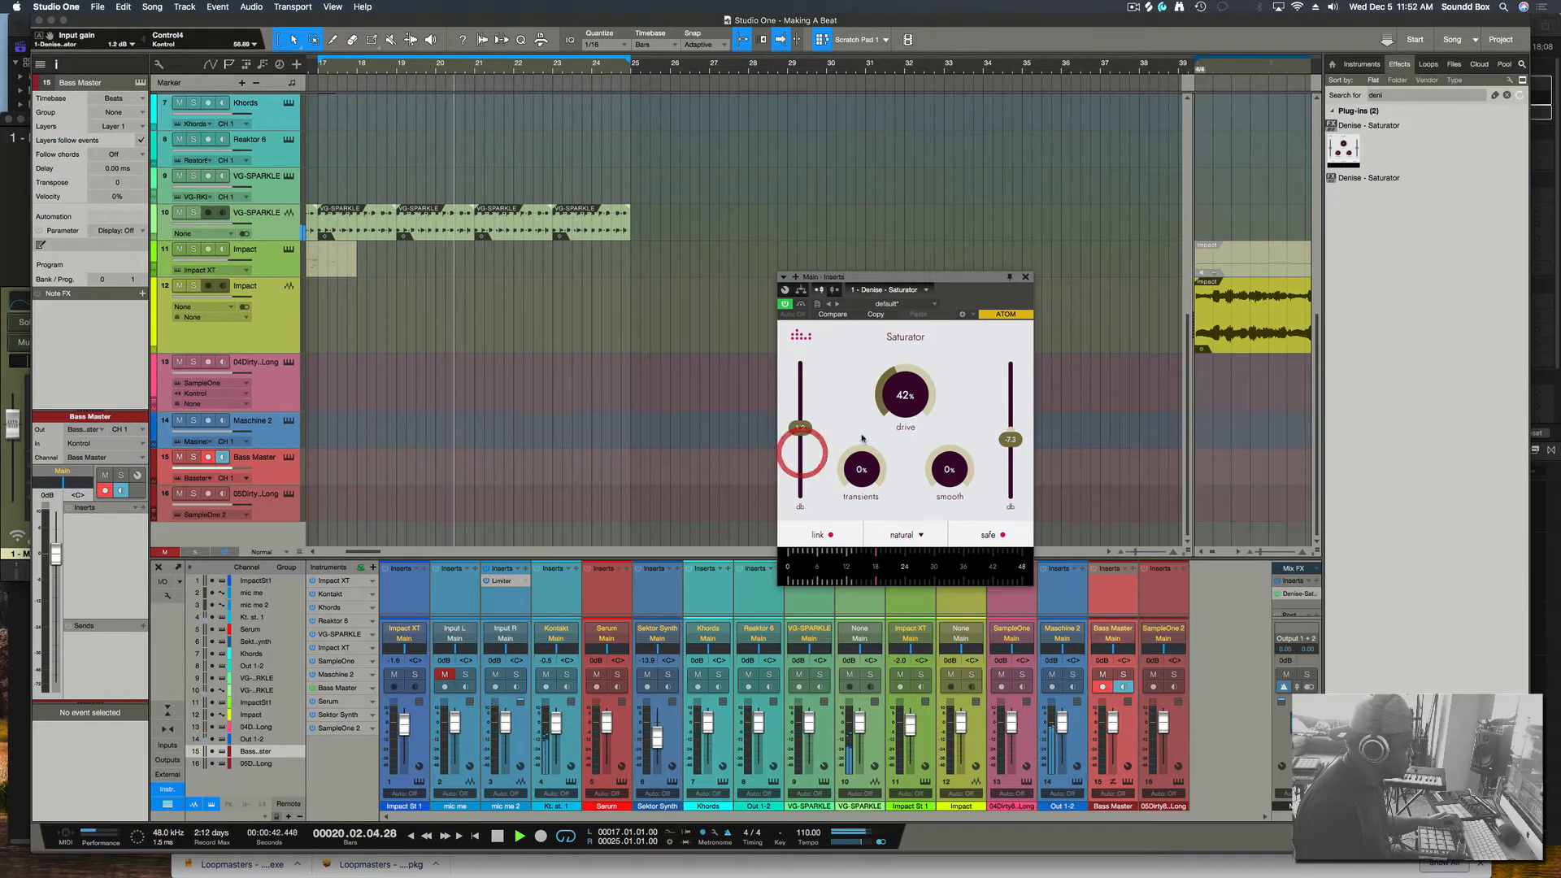
{"action": "left_click_drag", "start_coordinate": [1010, 440], "coordinate": [1007, 449]}
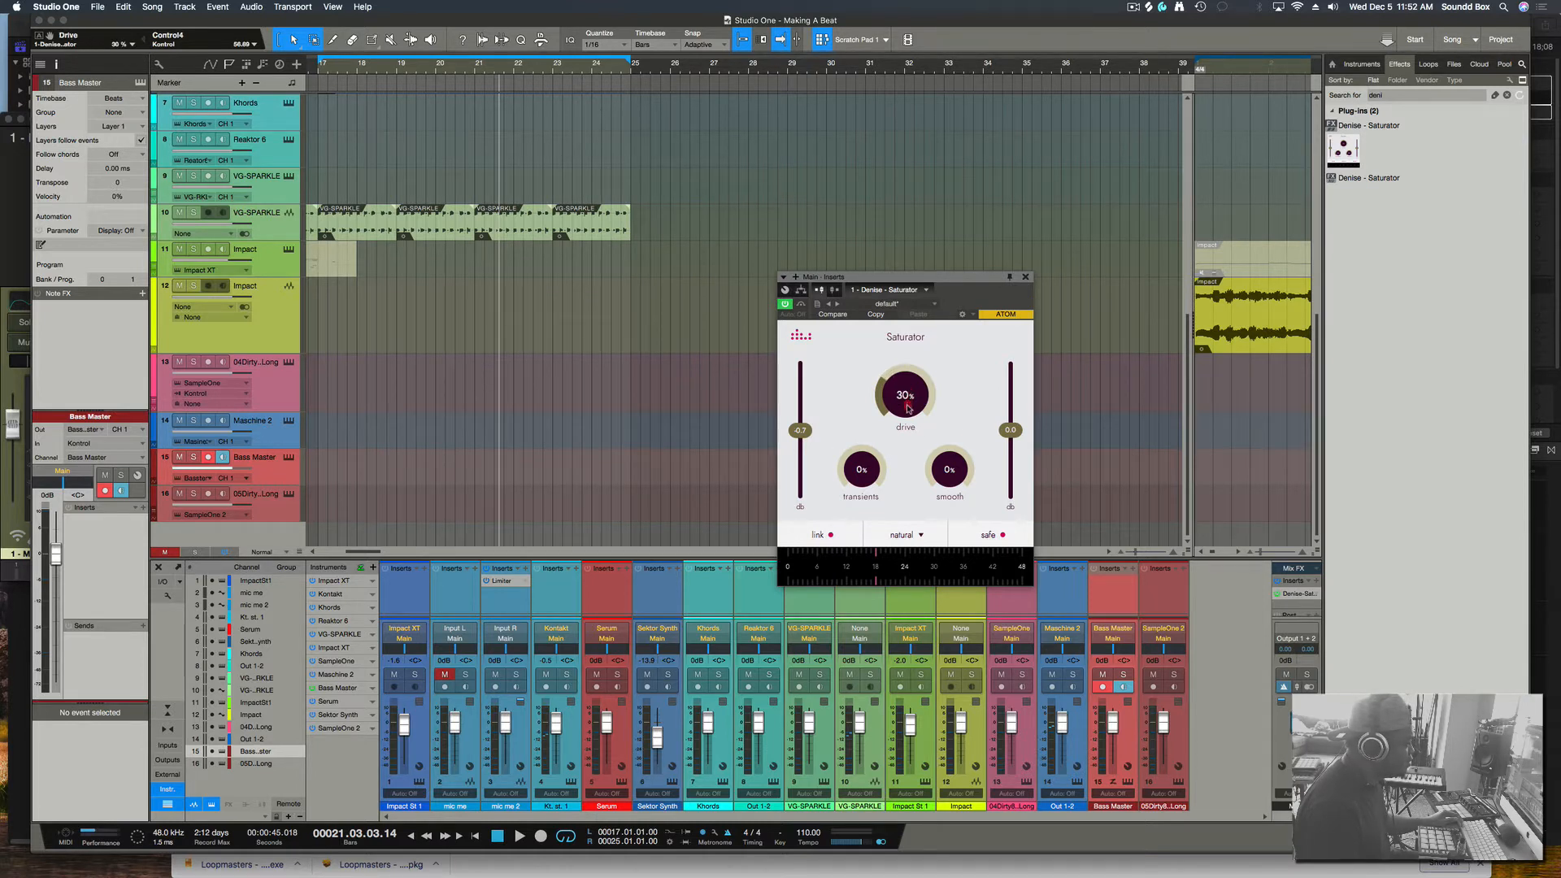
{"action": "key", "text": "space"}
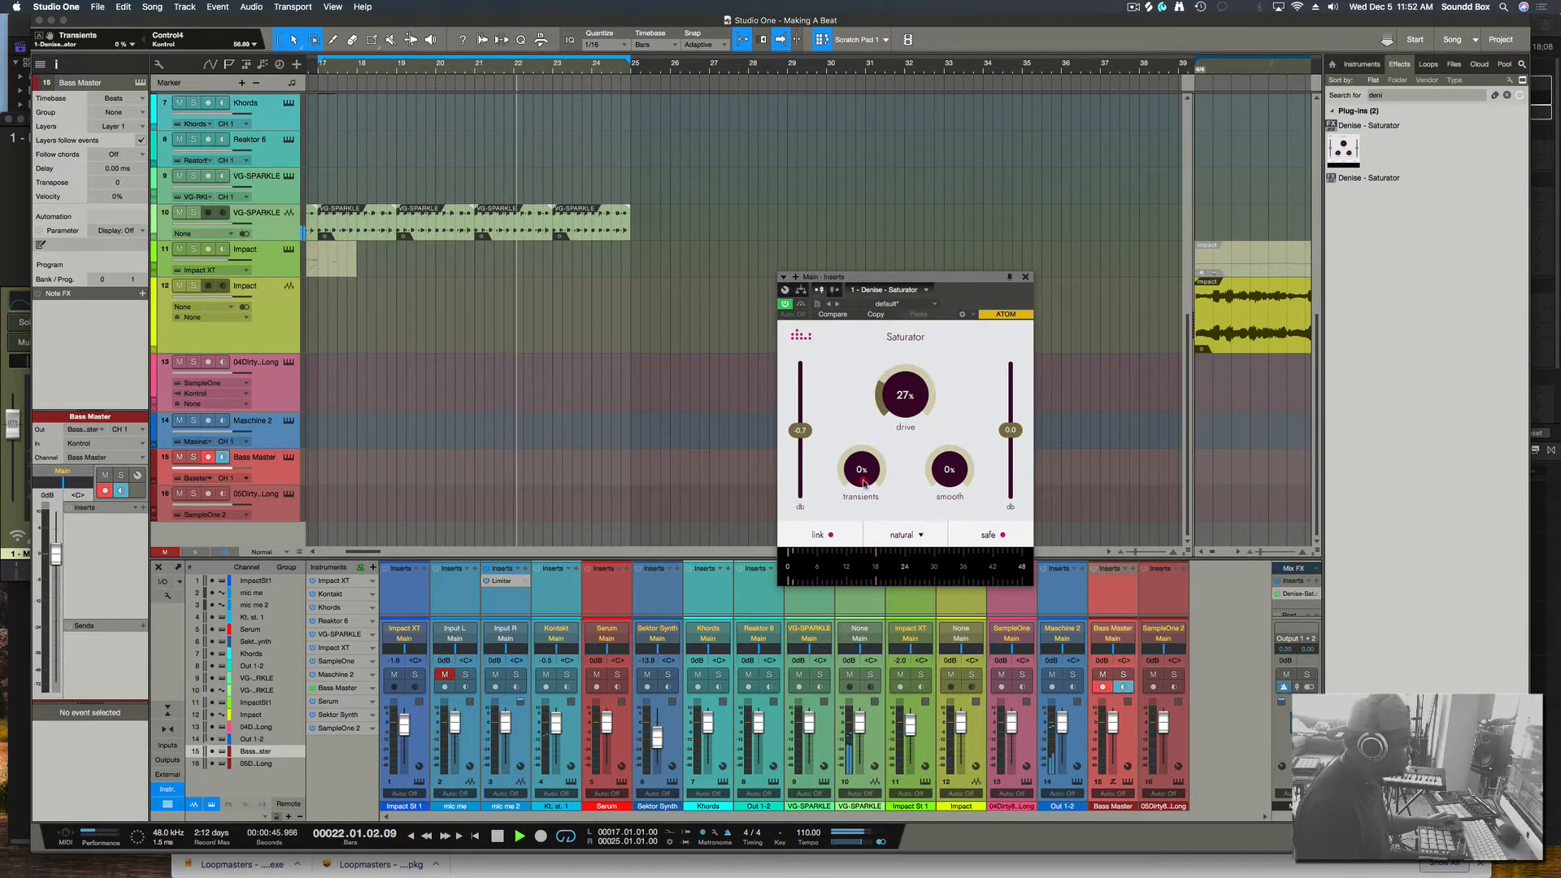
Set the Saturator's transients to 40% and switch its style to dark
{"action": "mouse_move", "coordinate": [861, 469]}
{"action": "left_mouse_down"}
{"action": "mouse_move", "coordinate": [861, 419]}
{"action": "mouse_move", "coordinate": [864, 478]}
{"action": "left_mouse_up"}
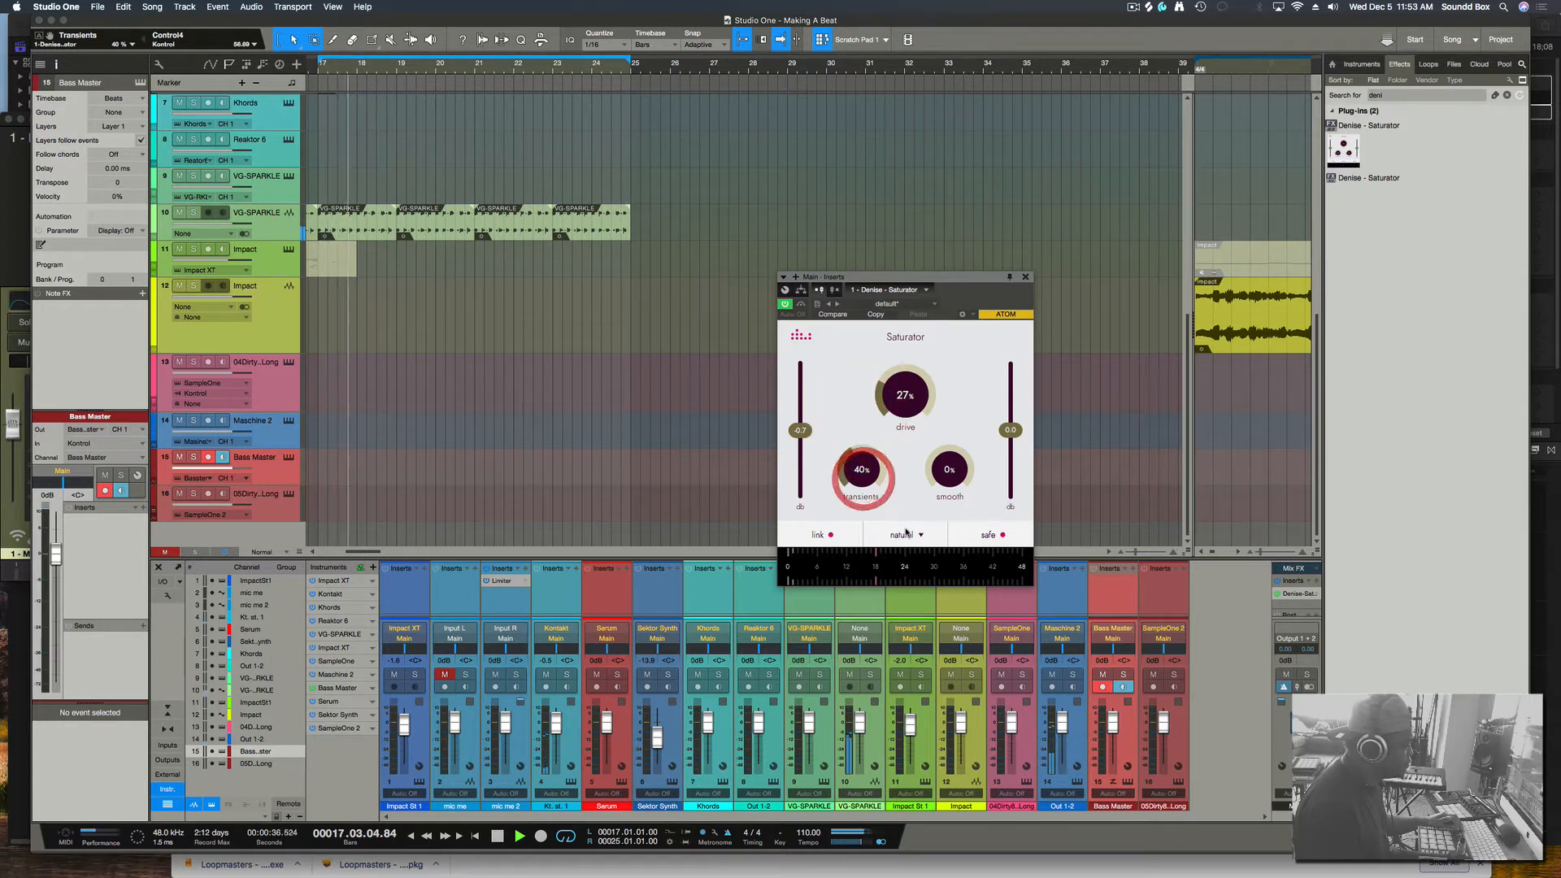
{"action": "left_click", "coordinate": [905, 534]}
{"action": "left_click", "coordinate": [909, 619]}
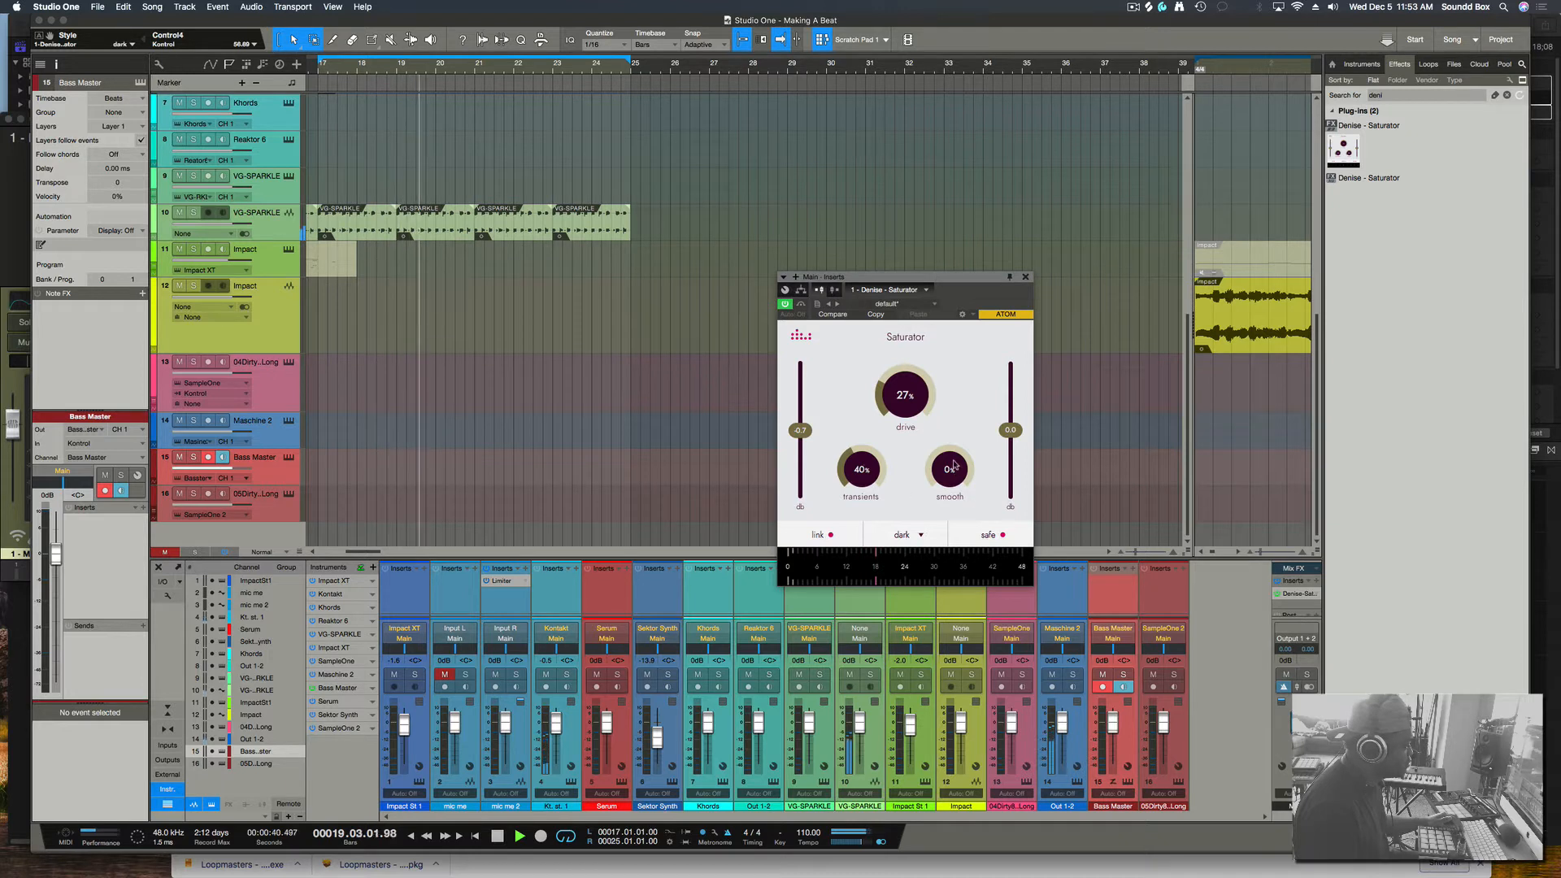
Insert another Denise Saturator on the VG-SPARKLE audio track and select that track
{"action": "left_click_drag", "start_coordinate": [847, 511], "coordinate": [911, 493]}
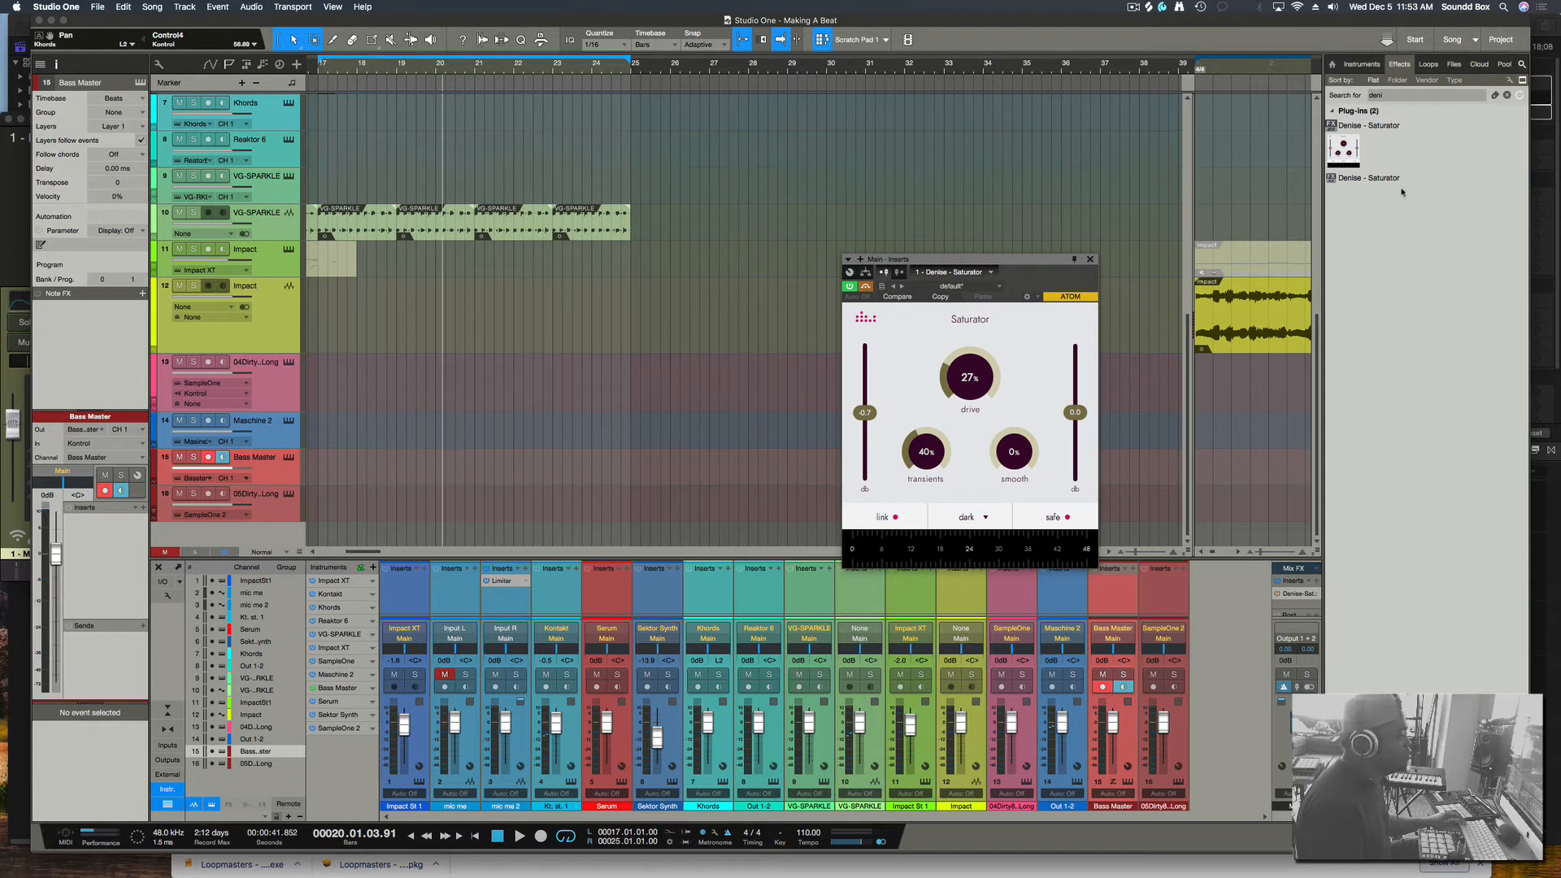
{"action": "left_click_drag", "start_coordinate": [1345, 154], "coordinate": [557, 222]}
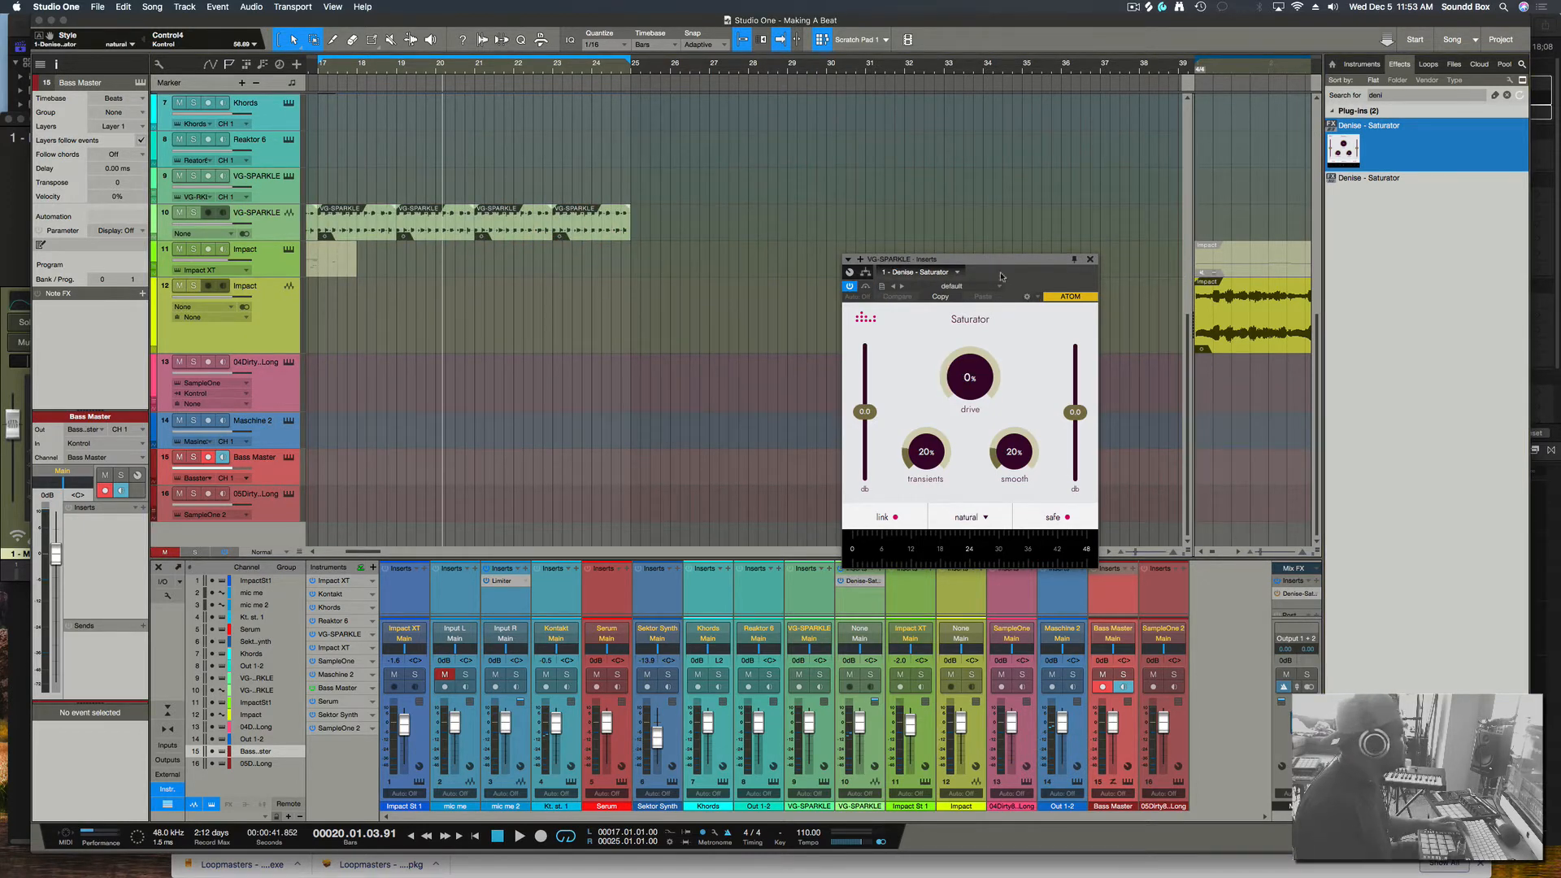
{"action": "left_click", "coordinate": [271, 228]}
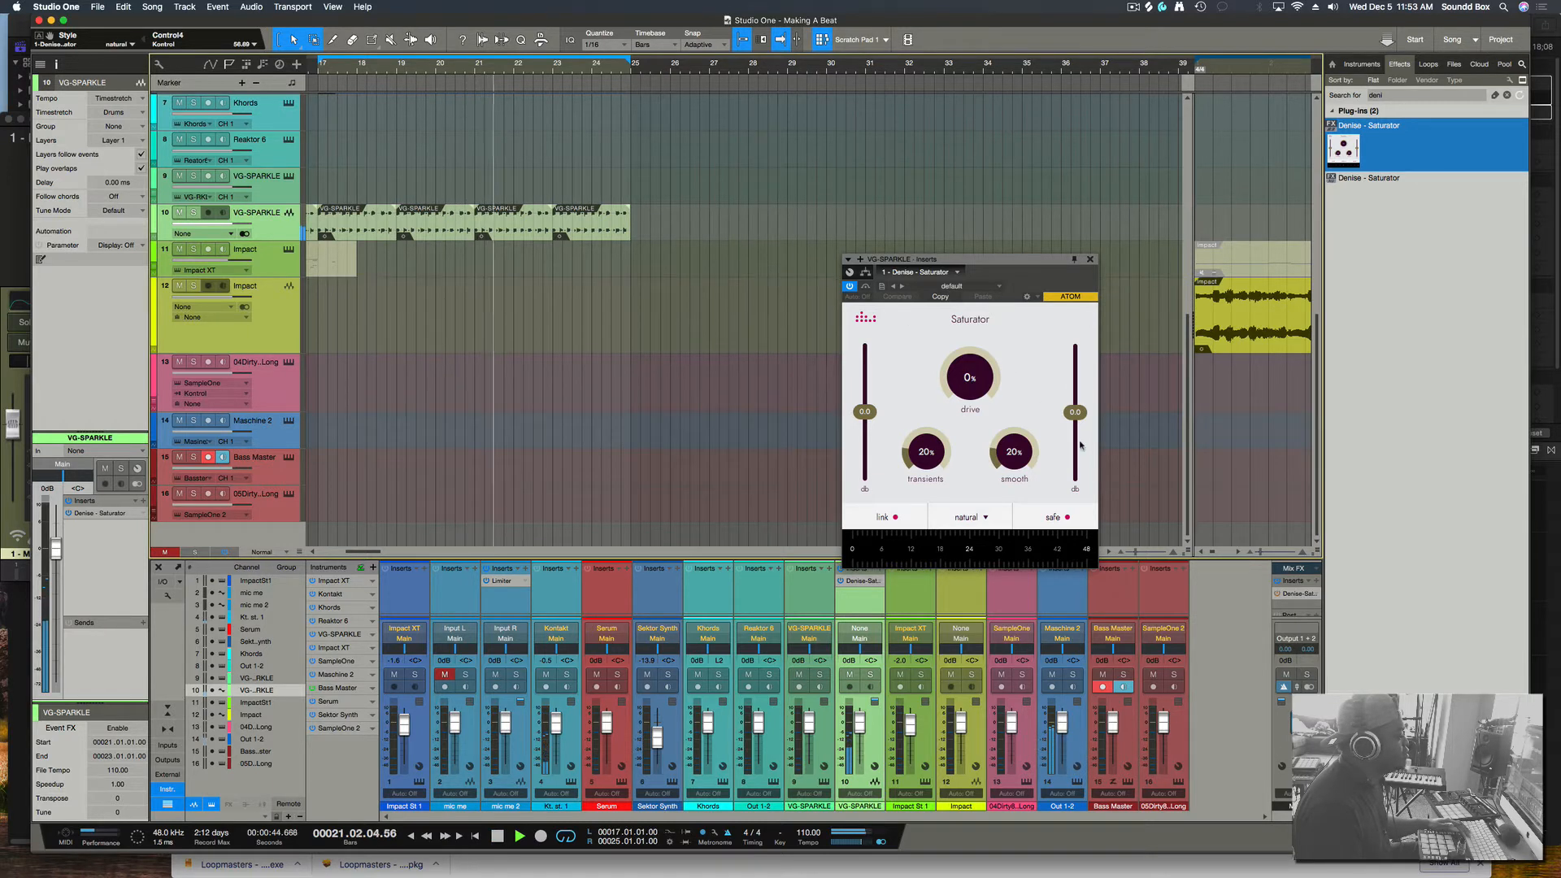
Lower the VG-SPARKLE Saturator's output gain to -5.4 dB and switch the plug-in off and on to compare
{"action": "left_click_drag", "start_coordinate": [1076, 412], "coordinate": [1078, 446]}
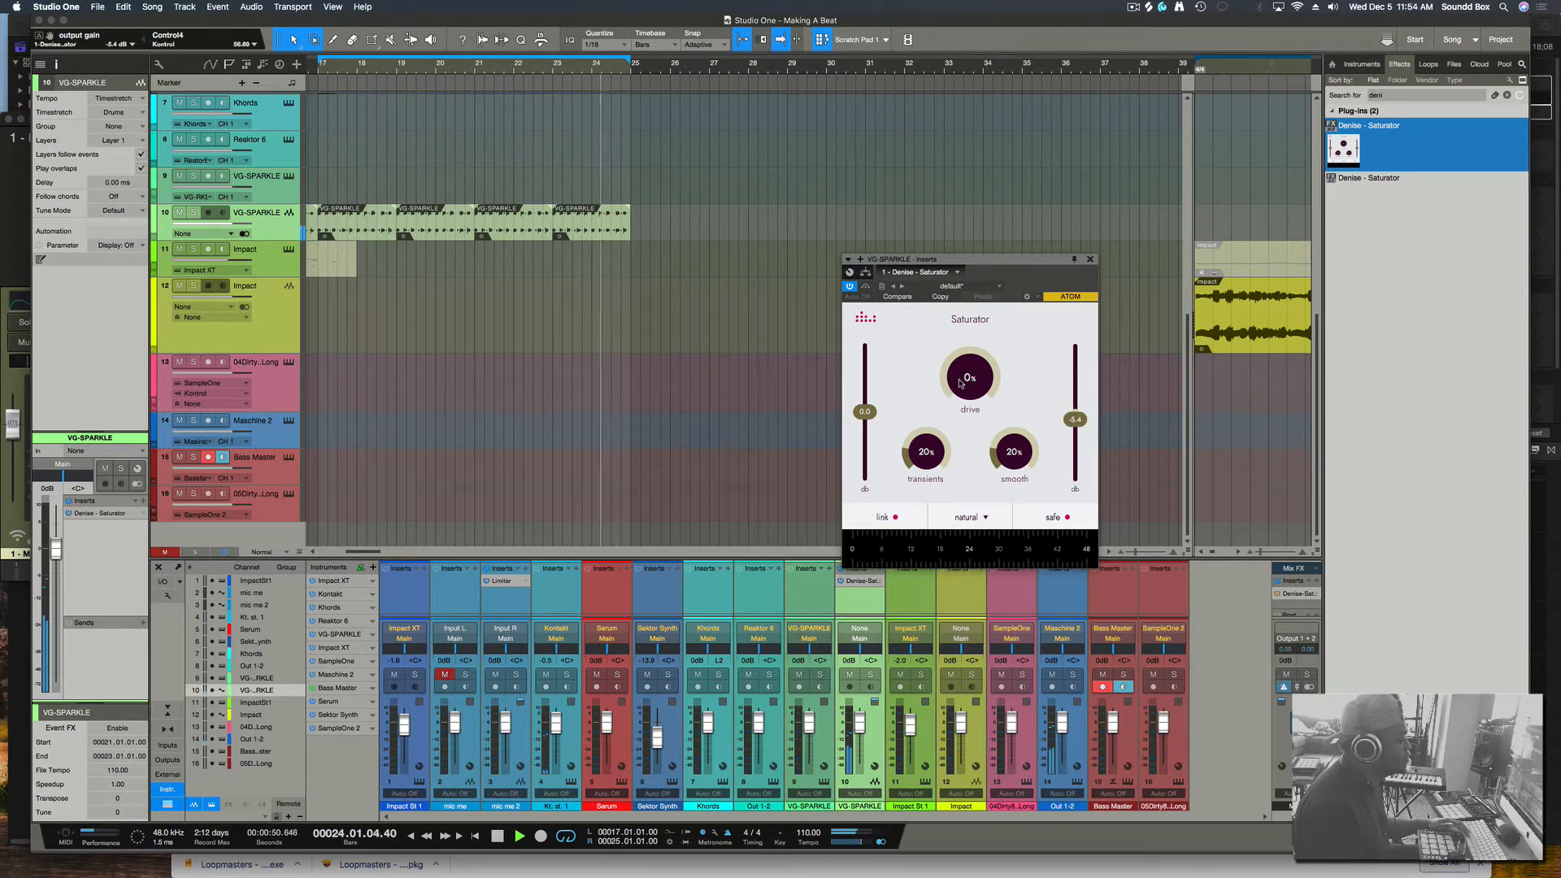
{"action": "left_click", "coordinate": [850, 286]}
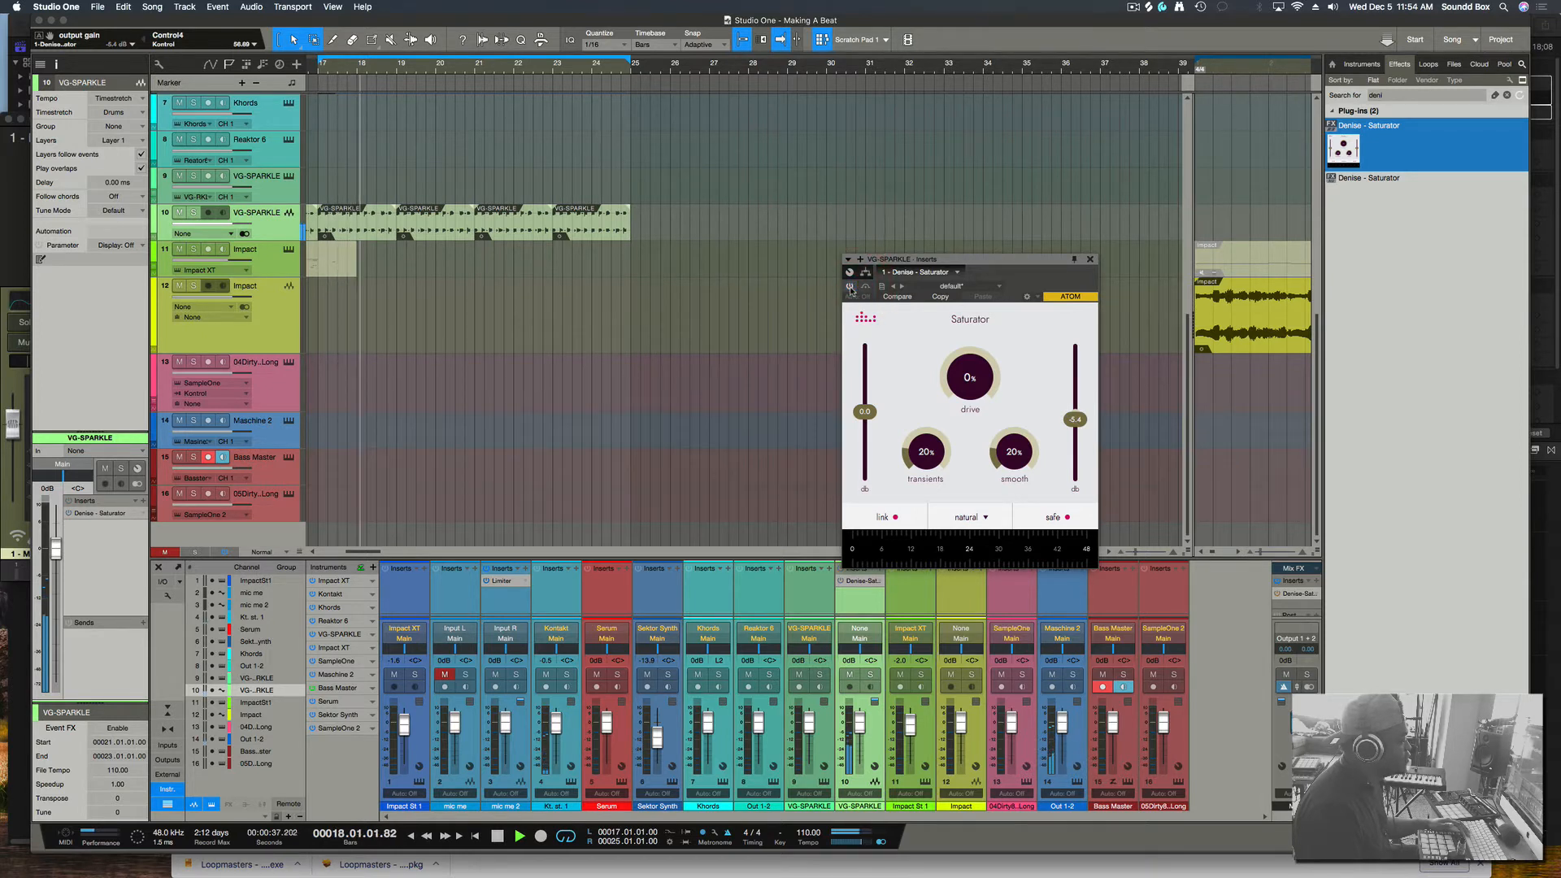
{"action": "left_click", "coordinate": [851, 286]}
Set the VG-SPARKLE Saturator to 37% drive and 27% transients with an output gain of -3.5 dB
{"action": "left_click_drag", "start_coordinate": [969, 391], "coordinate": [969, 358]}
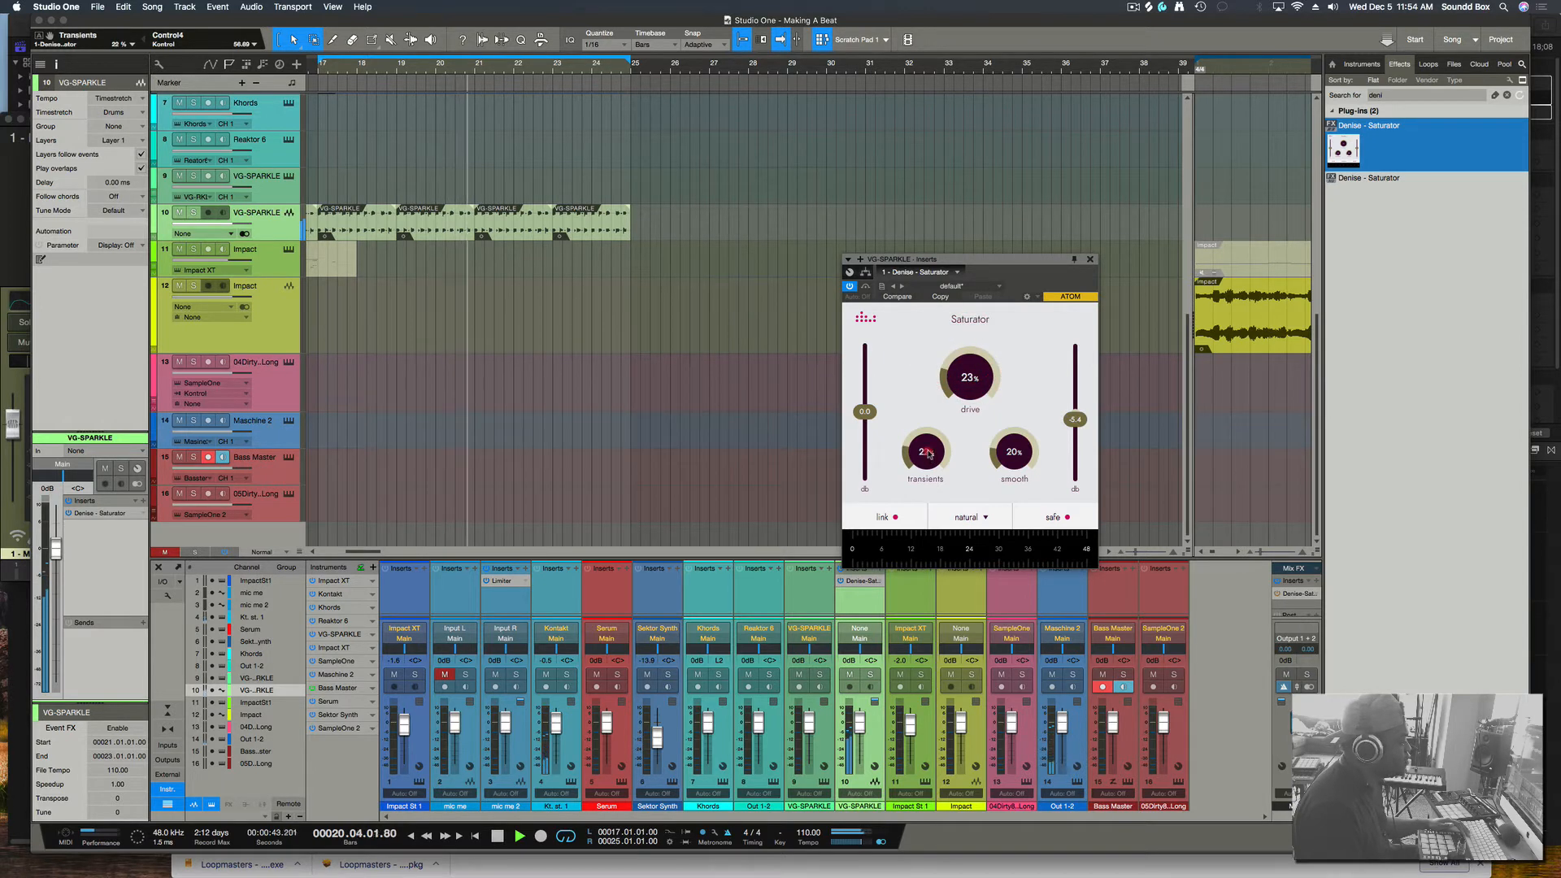
{"action": "left_click_drag", "start_coordinate": [926, 457], "coordinate": [924, 448]}
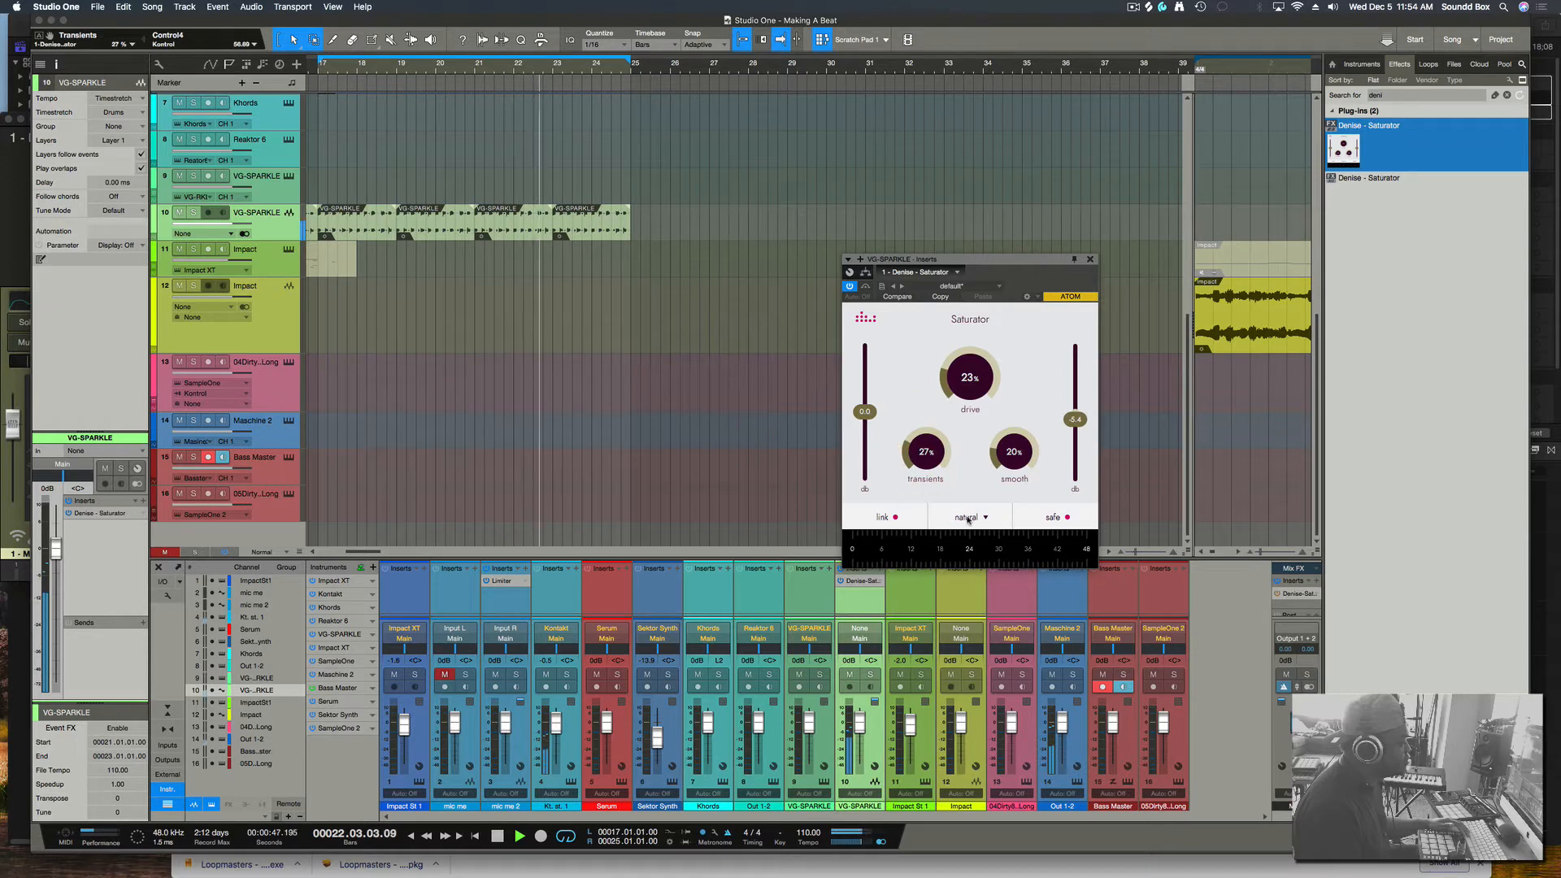
{"action": "left_click_drag", "start_coordinate": [1075, 420], "coordinate": [1077, 416]}
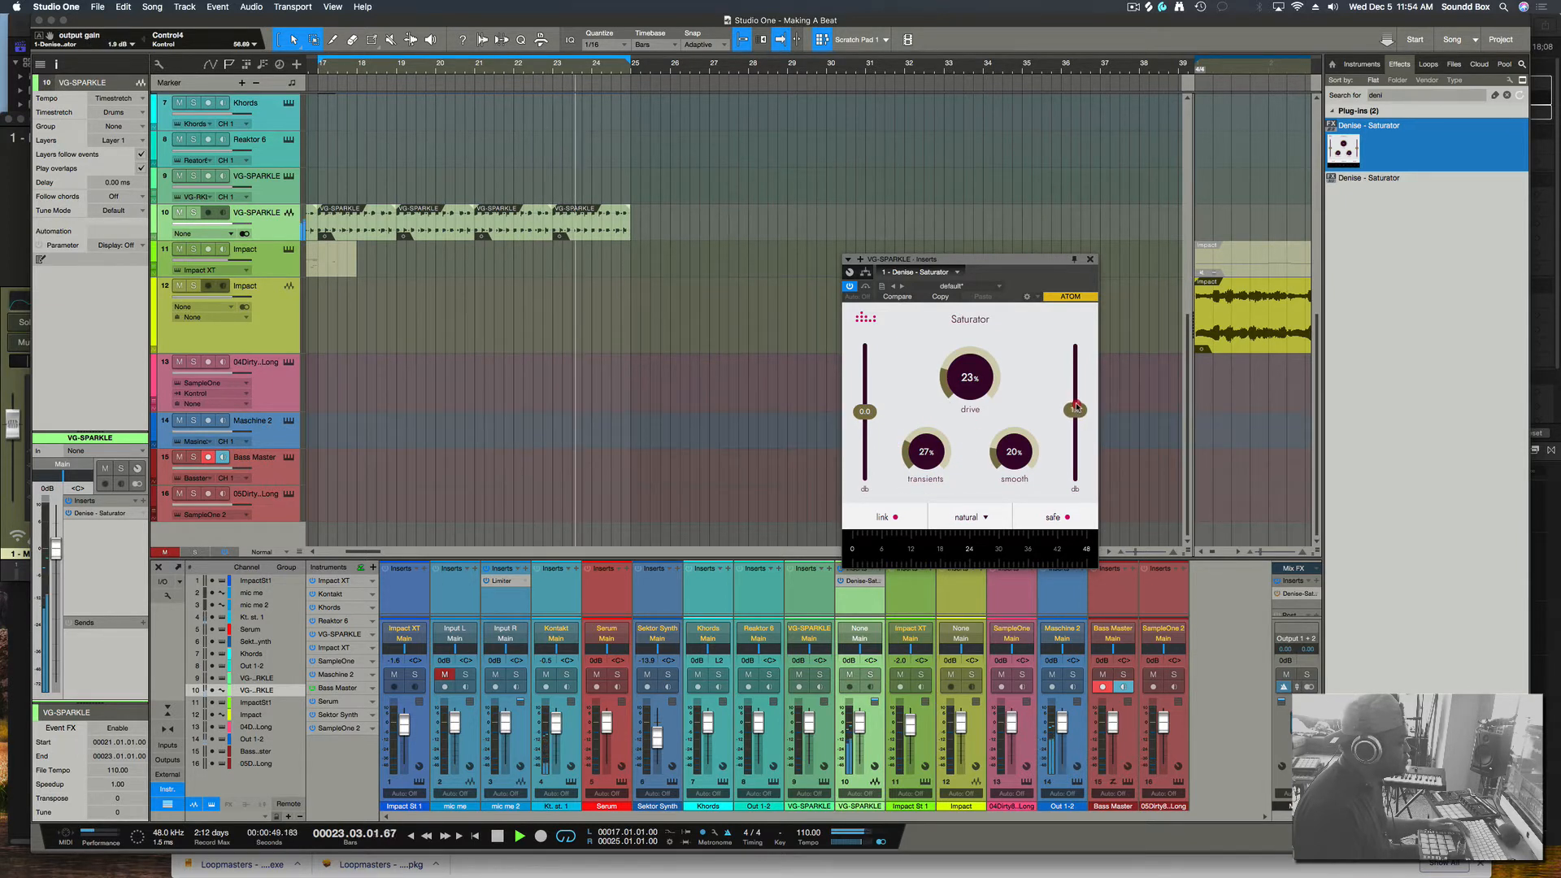
{"action": "left_click_drag", "start_coordinate": [1075, 408], "coordinate": [1075, 416]}
{"action": "left_click_drag", "start_coordinate": [956, 397], "coordinate": [981, 362]}
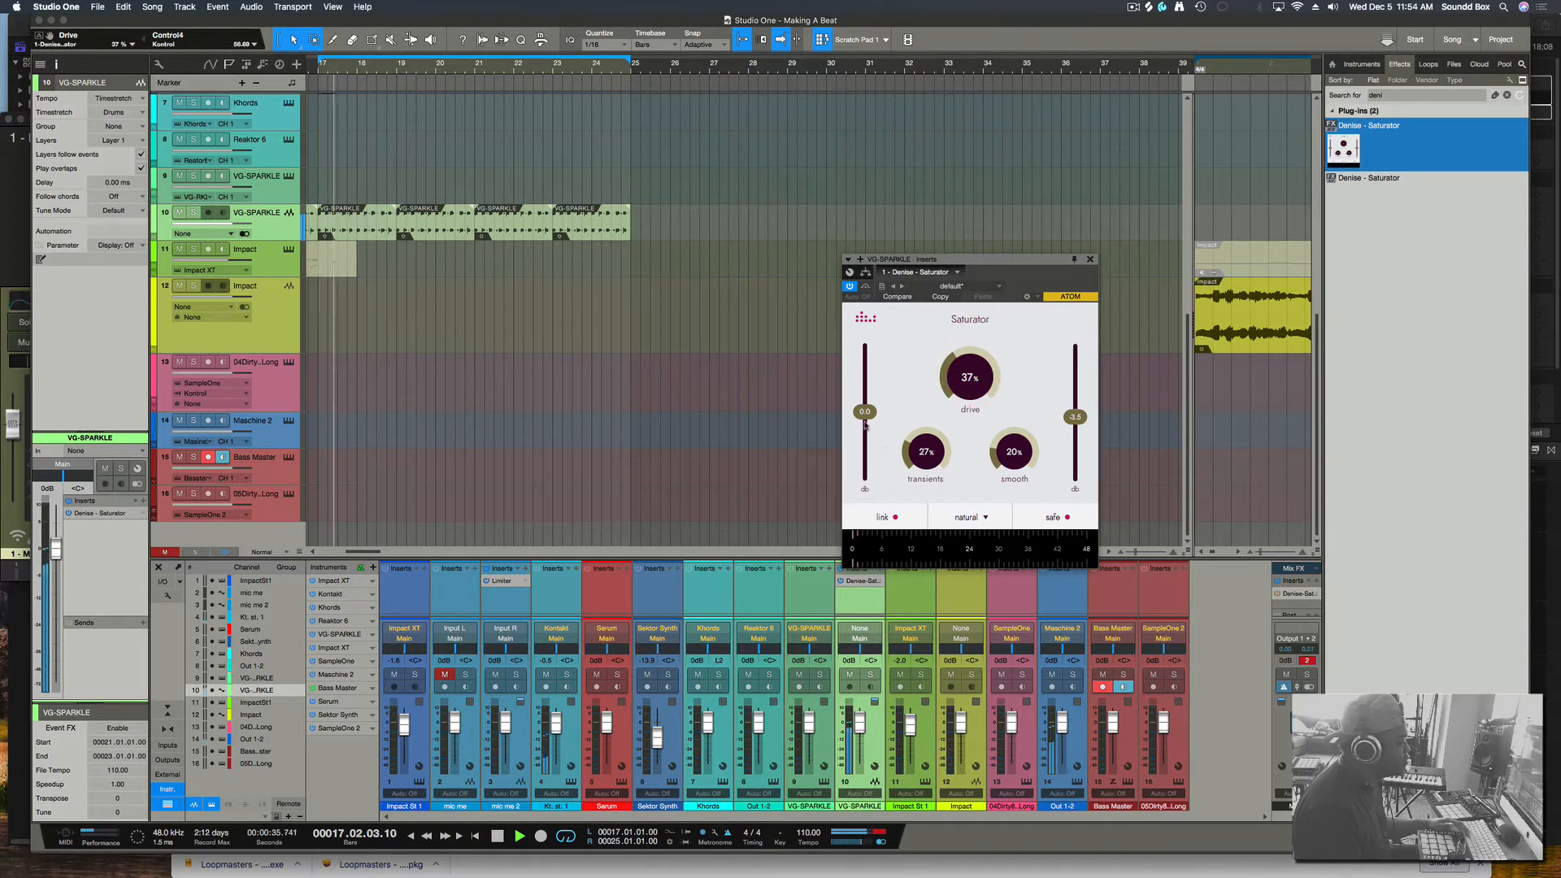
Set the VG-SPARKLE Saturator to bright style, -4.2 dB input gain, 29% drive, 52% smooth and -0.1 dB output gain
{"action": "mouse_move", "coordinate": [864, 411]}
{"action": "left_mouse_down"}
{"action": "mouse_move", "coordinate": [866, 430]}
{"action": "mouse_move", "coordinate": [864, 416]}
{"action": "left_mouse_up"}
{"action": "mouse_move", "coordinate": [1016, 458]}
{"action": "left_mouse_down"}
{"action": "mouse_move", "coordinate": [1012, 399]}
{"action": "mouse_move", "coordinate": [1015, 436]}
{"action": "left_mouse_up"}
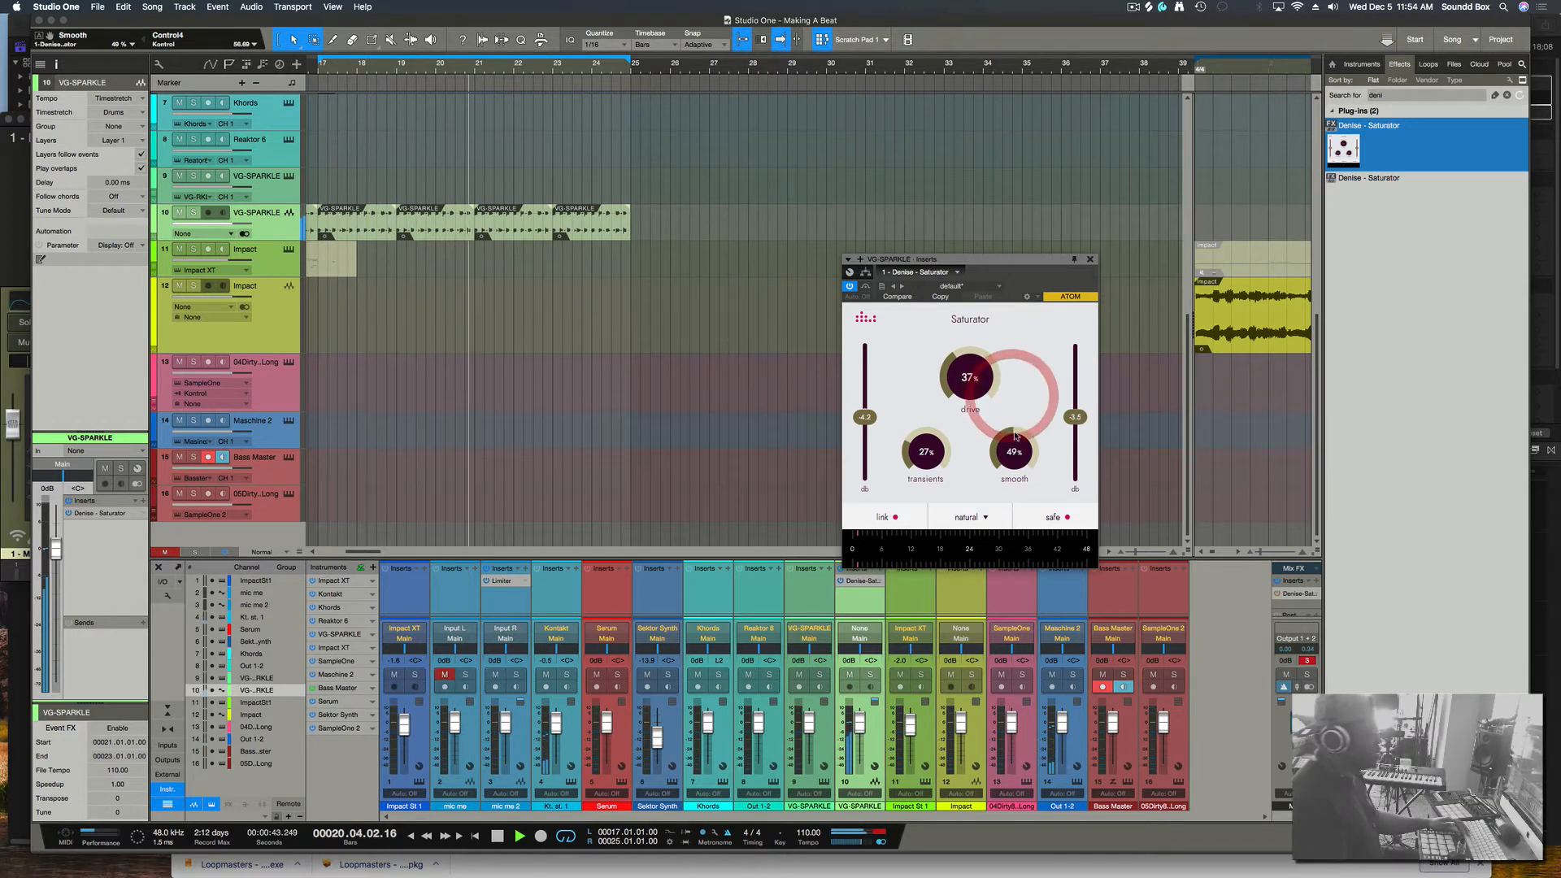
{"action": "left_click", "coordinate": [968, 517]}
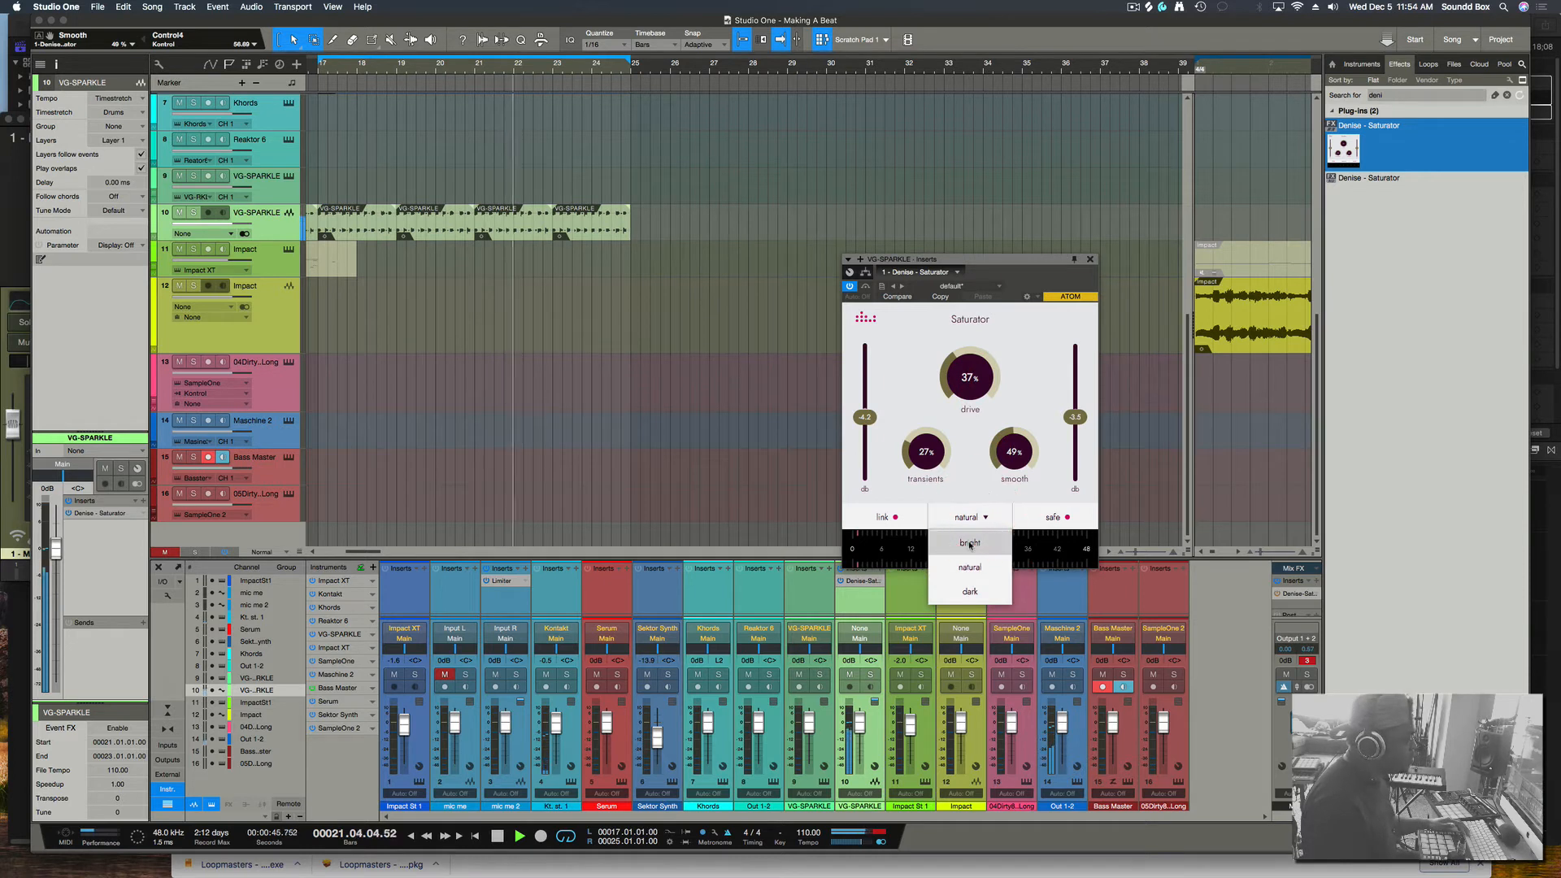
{"action": "left_click", "coordinate": [970, 543]}
{"action": "left_click_drag", "start_coordinate": [1018, 452], "coordinate": [1020, 448]}
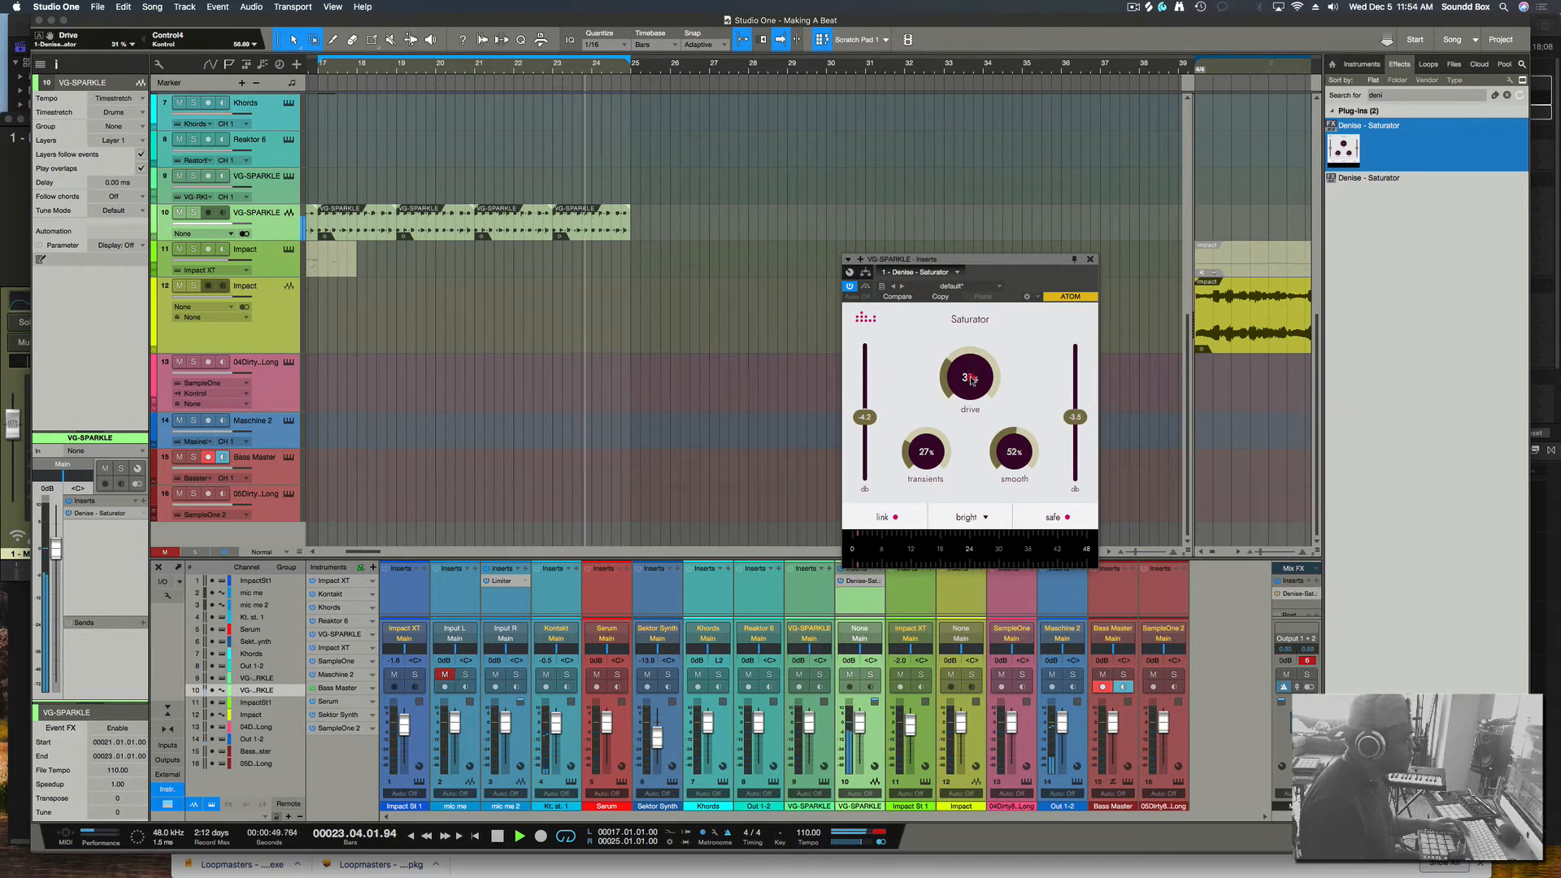
{"action": "left_click_drag", "start_coordinate": [1075, 417], "coordinate": [1075, 413]}
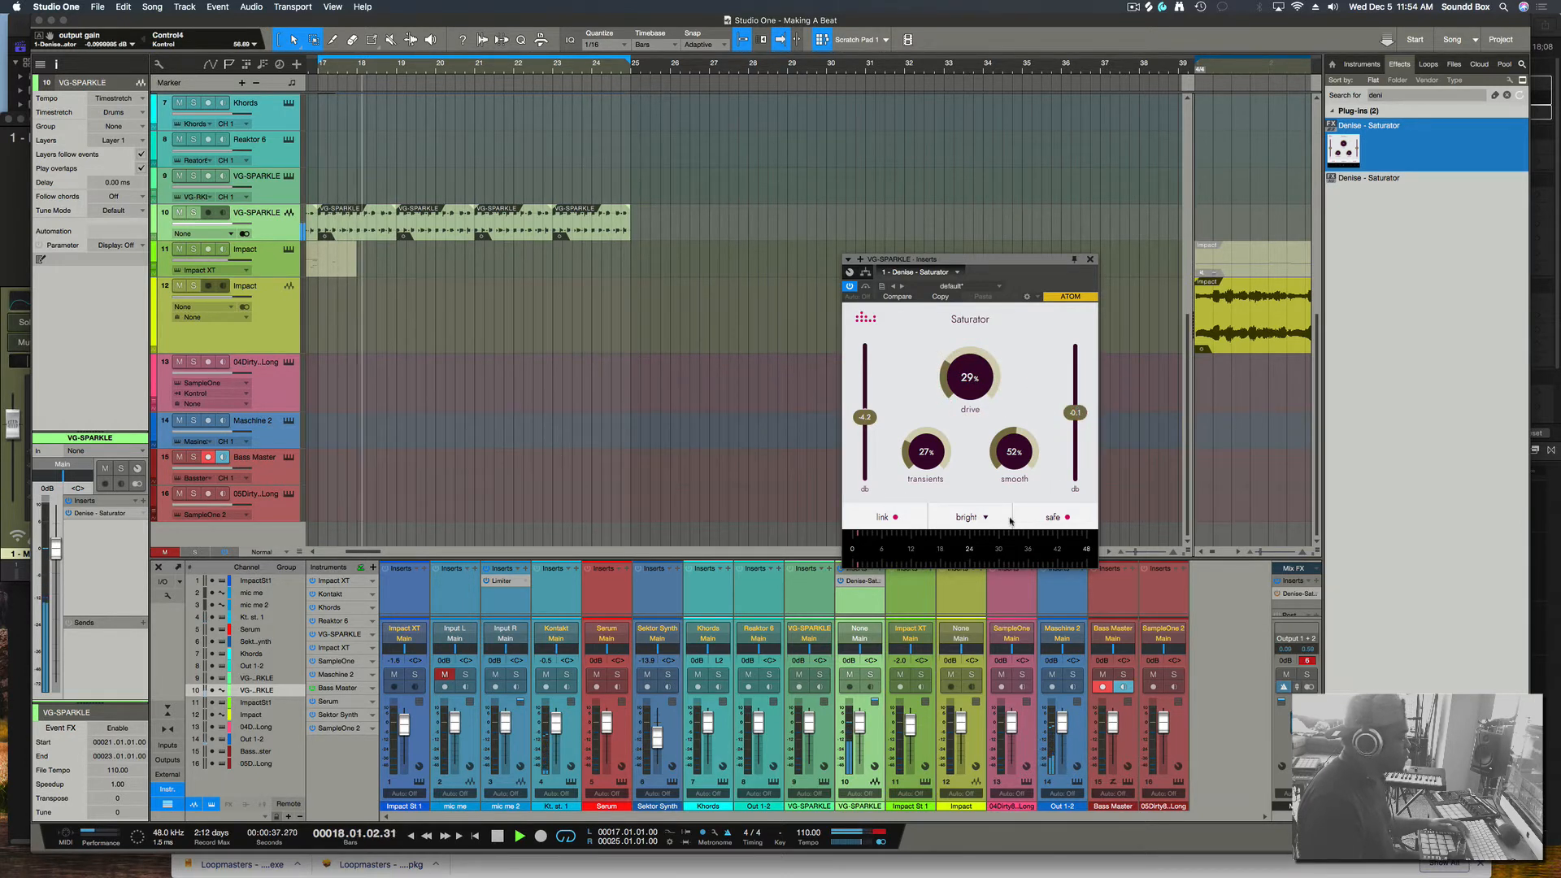
With safe mode temporarily off, set the VG-SPARKLE Saturator to 41% drive, 74% transients, 49% smooth and -0.9 dB output gain
{"action": "left_click", "coordinate": [1053, 518]}
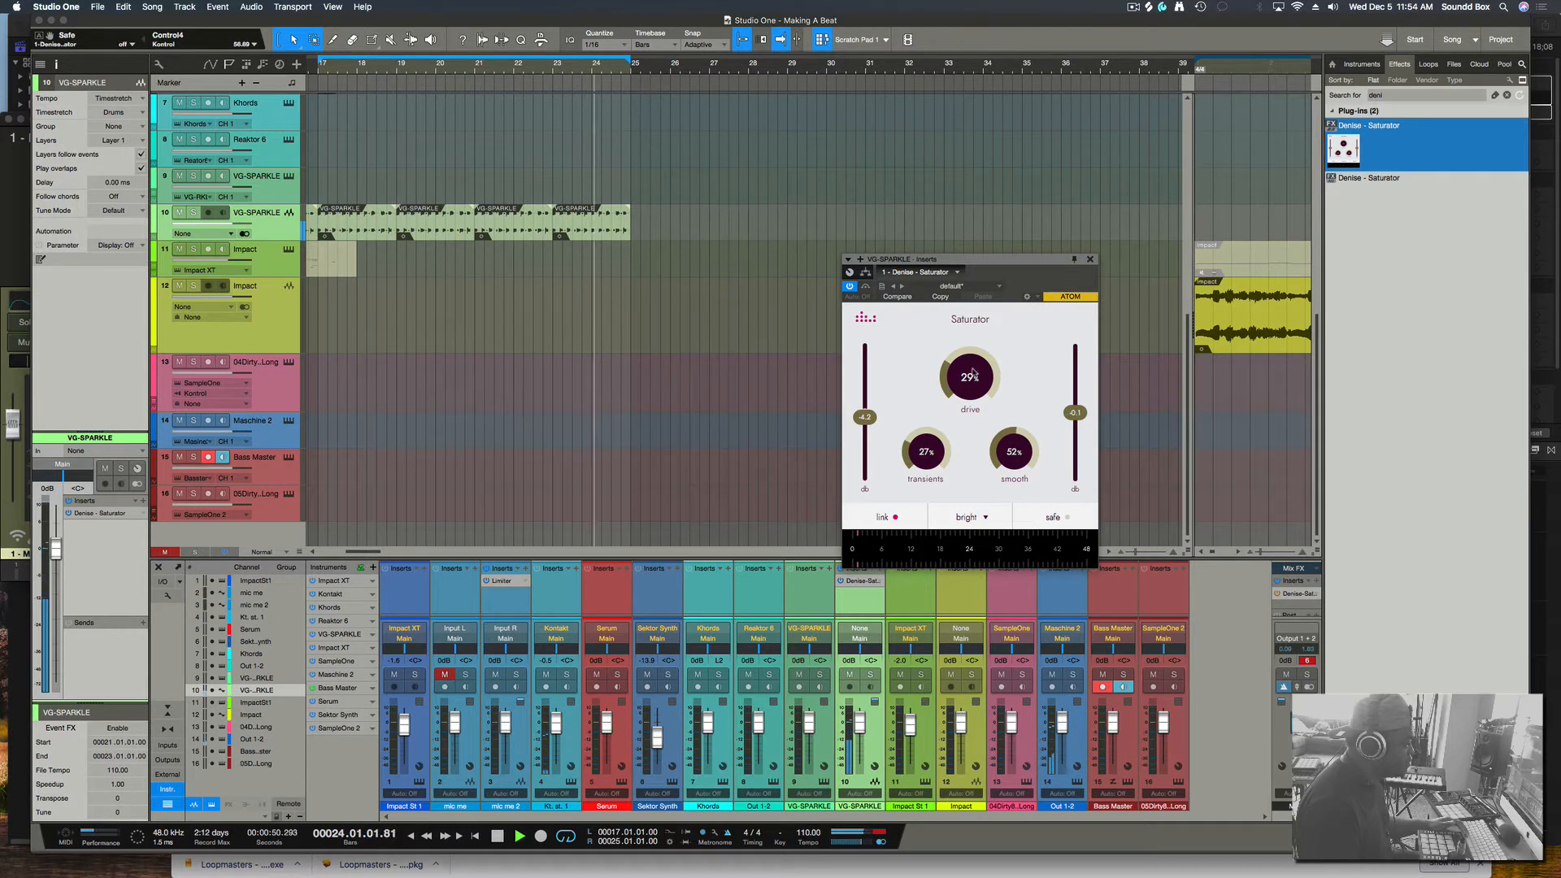
{"action": "left_click_drag", "start_coordinate": [1078, 411], "coordinate": [966, 364]}
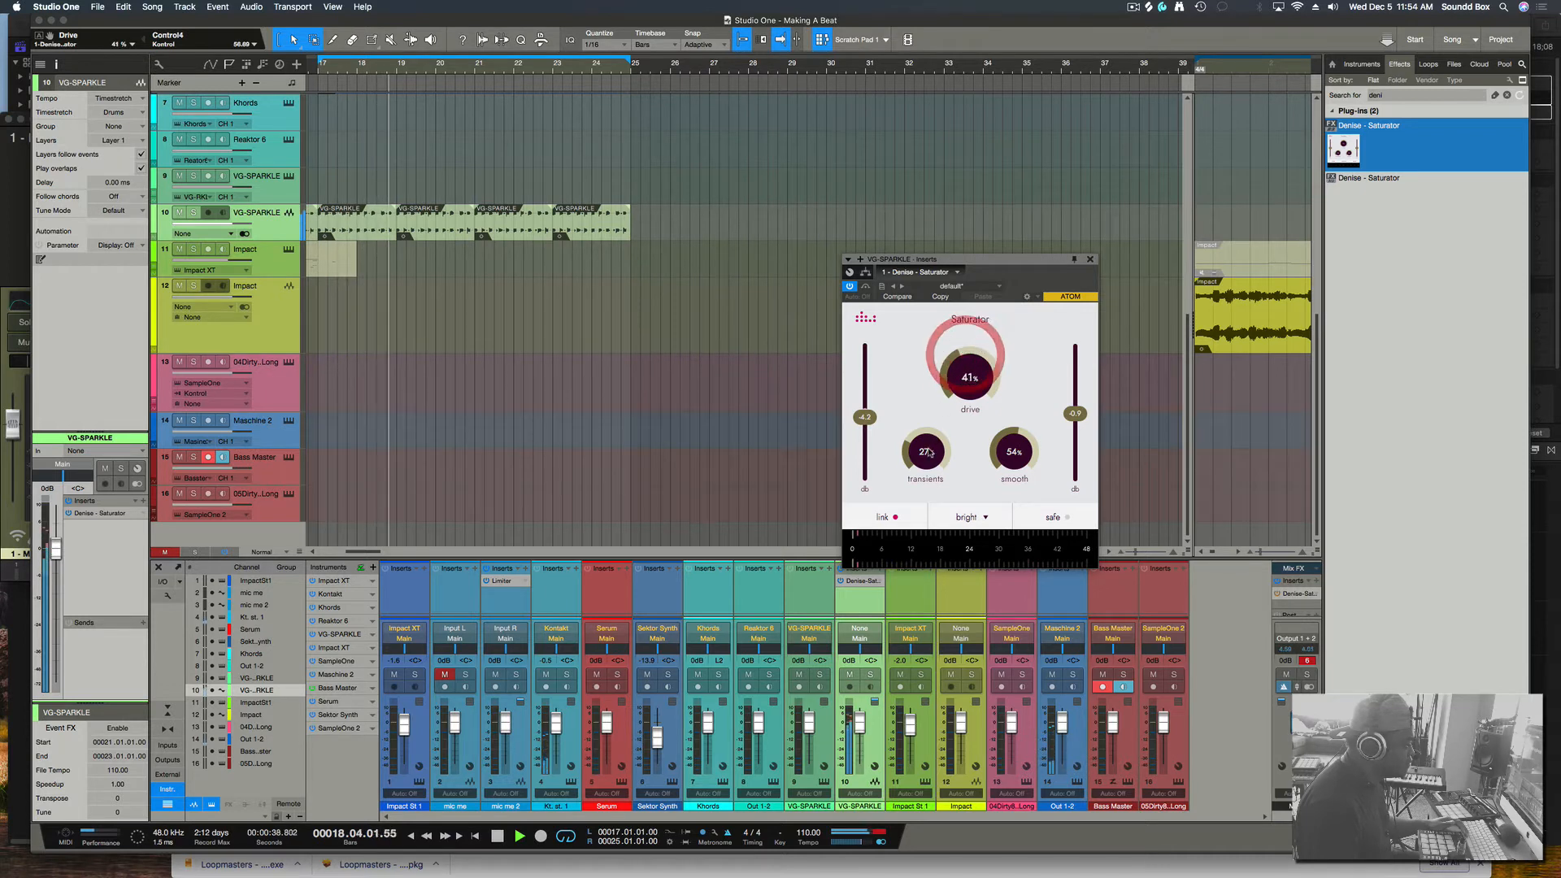
{"action": "left_click_drag", "start_coordinate": [929, 449], "coordinate": [934, 382]}
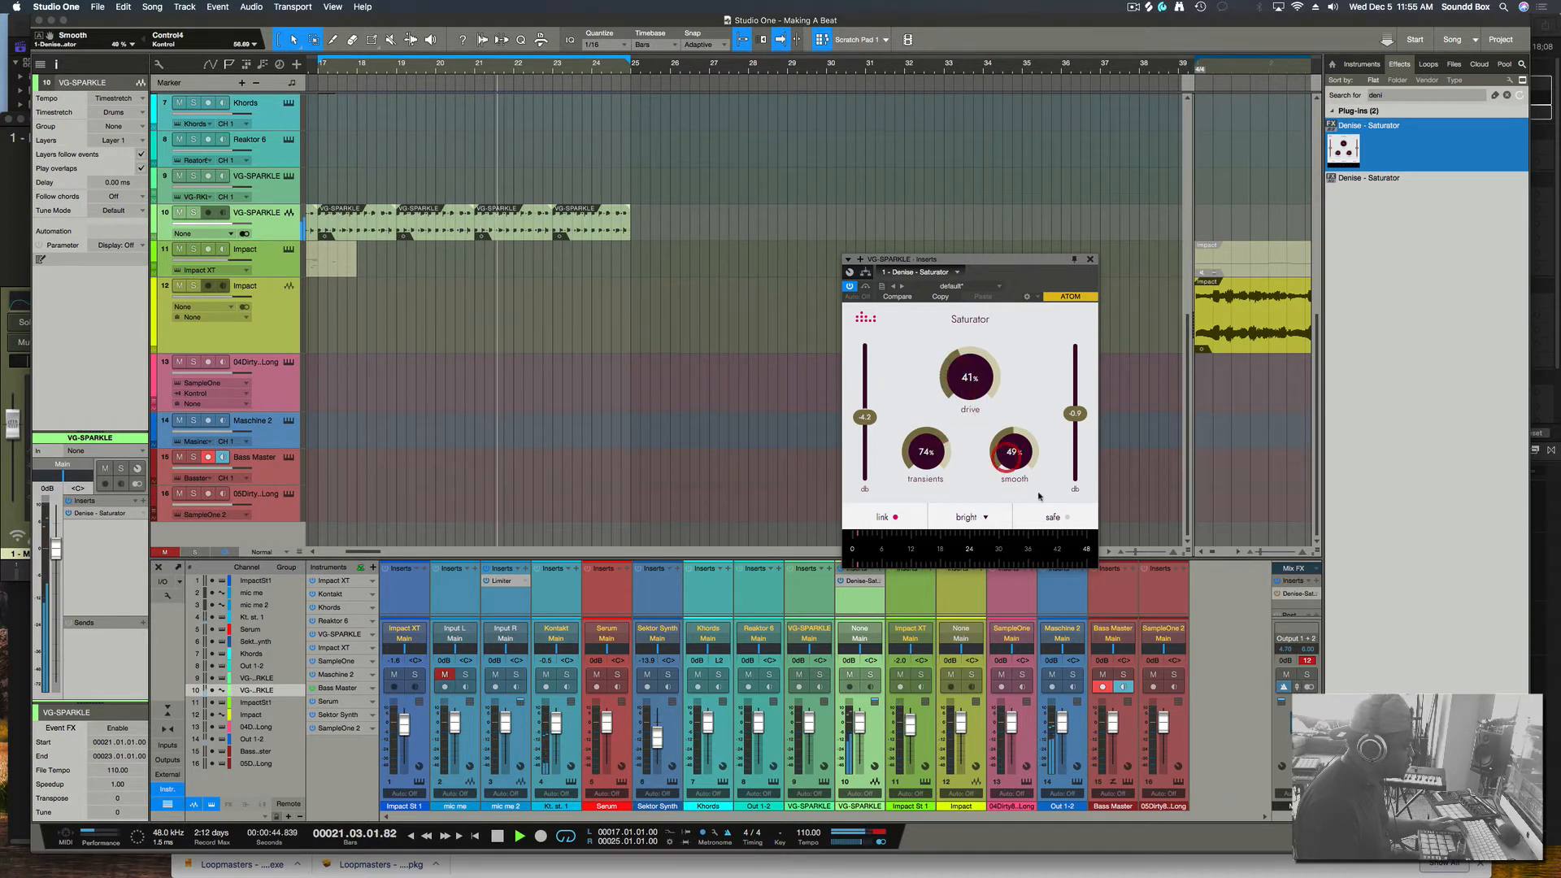
{"action": "left_click_drag", "start_coordinate": [1013, 450], "coordinate": [1015, 456]}
{"action": "left_click", "coordinate": [1058, 520]}
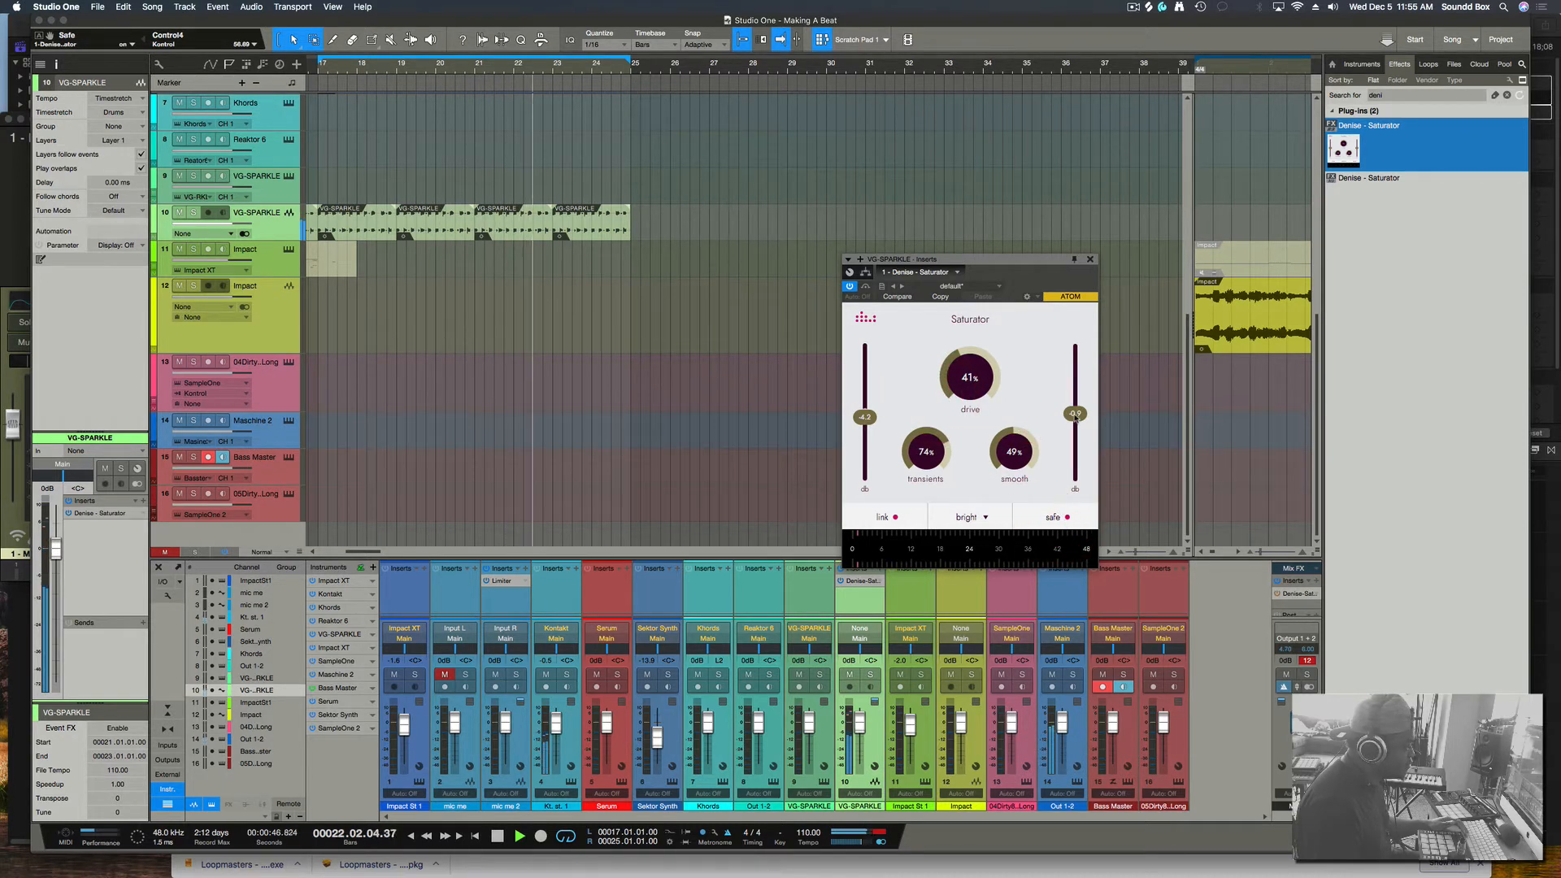
Set the Saturator's output gain to -3.6 dB and input gain to 3.7 dB, and switch safe mode off and on to compare
{"action": "left_click_drag", "start_coordinate": [1074, 415], "coordinate": [1035, 495]}
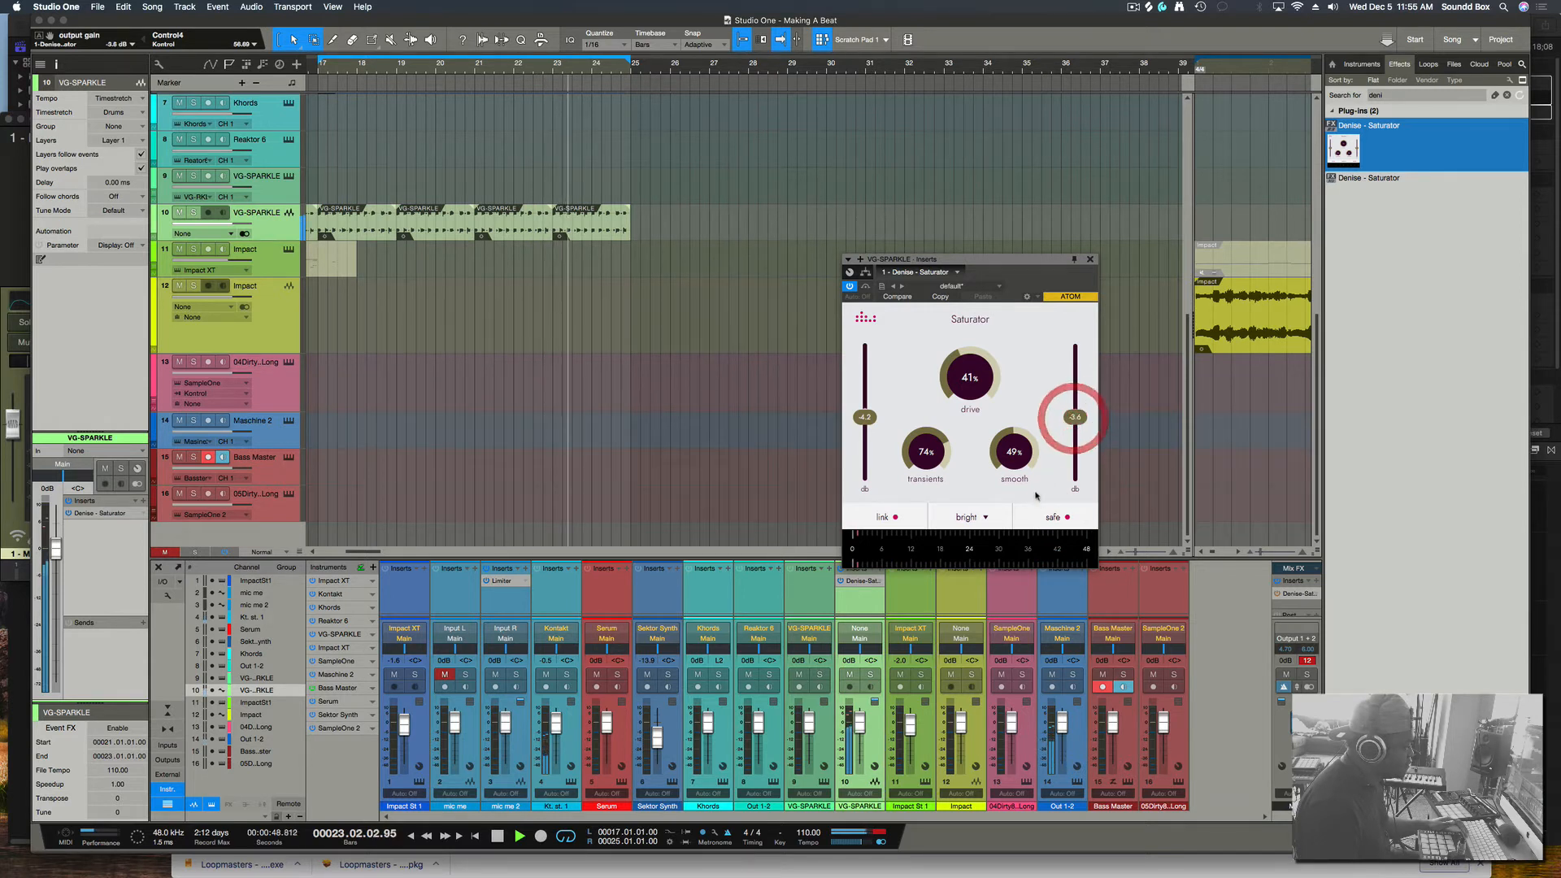
{"action": "left_click_drag", "start_coordinate": [867, 418], "coordinate": [1039, 493]}
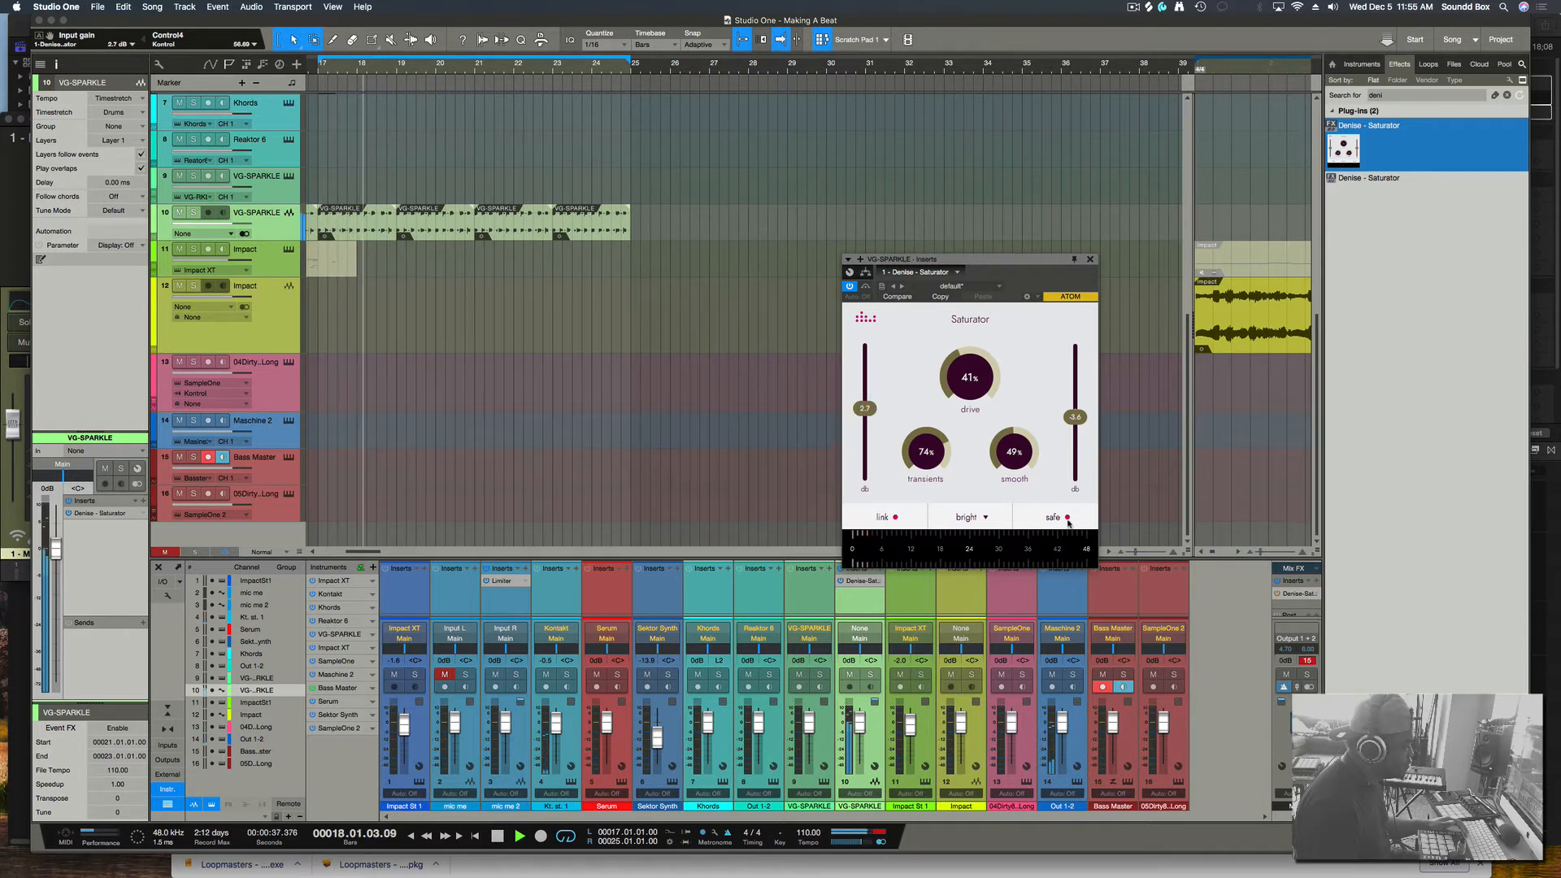
{"action": "left_click", "coordinate": [1064, 521]}
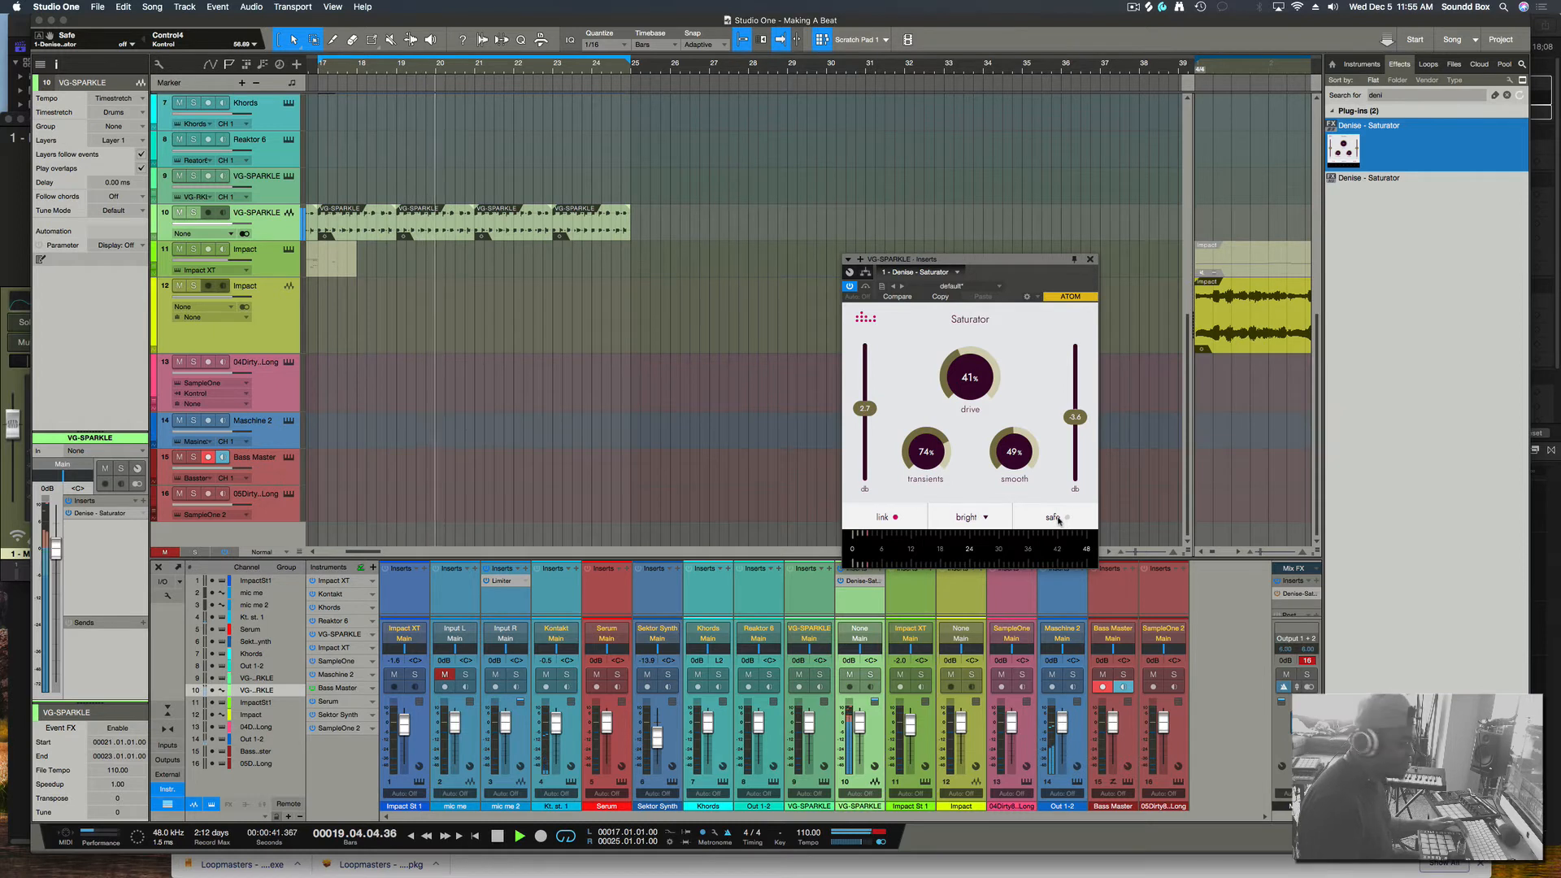
{"action": "left_click", "coordinate": [1059, 521]}
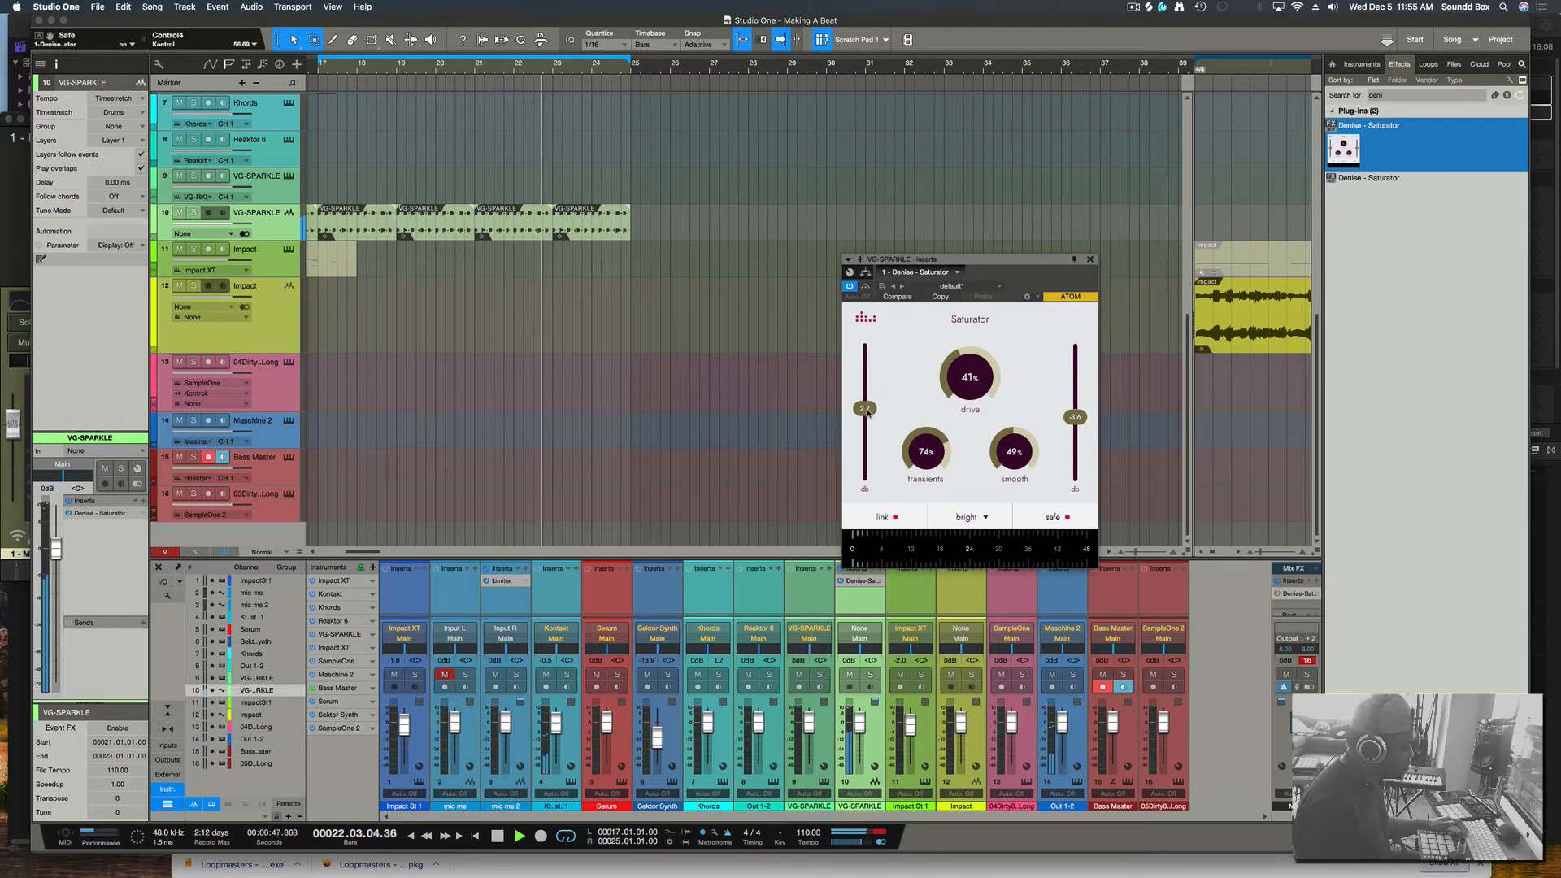
Raise the Saturator's input gain to 8.8 dB and compare the sound with safe mode off and on
{"action": "left_click_drag", "start_coordinate": [868, 412], "coordinate": [867, 401]}
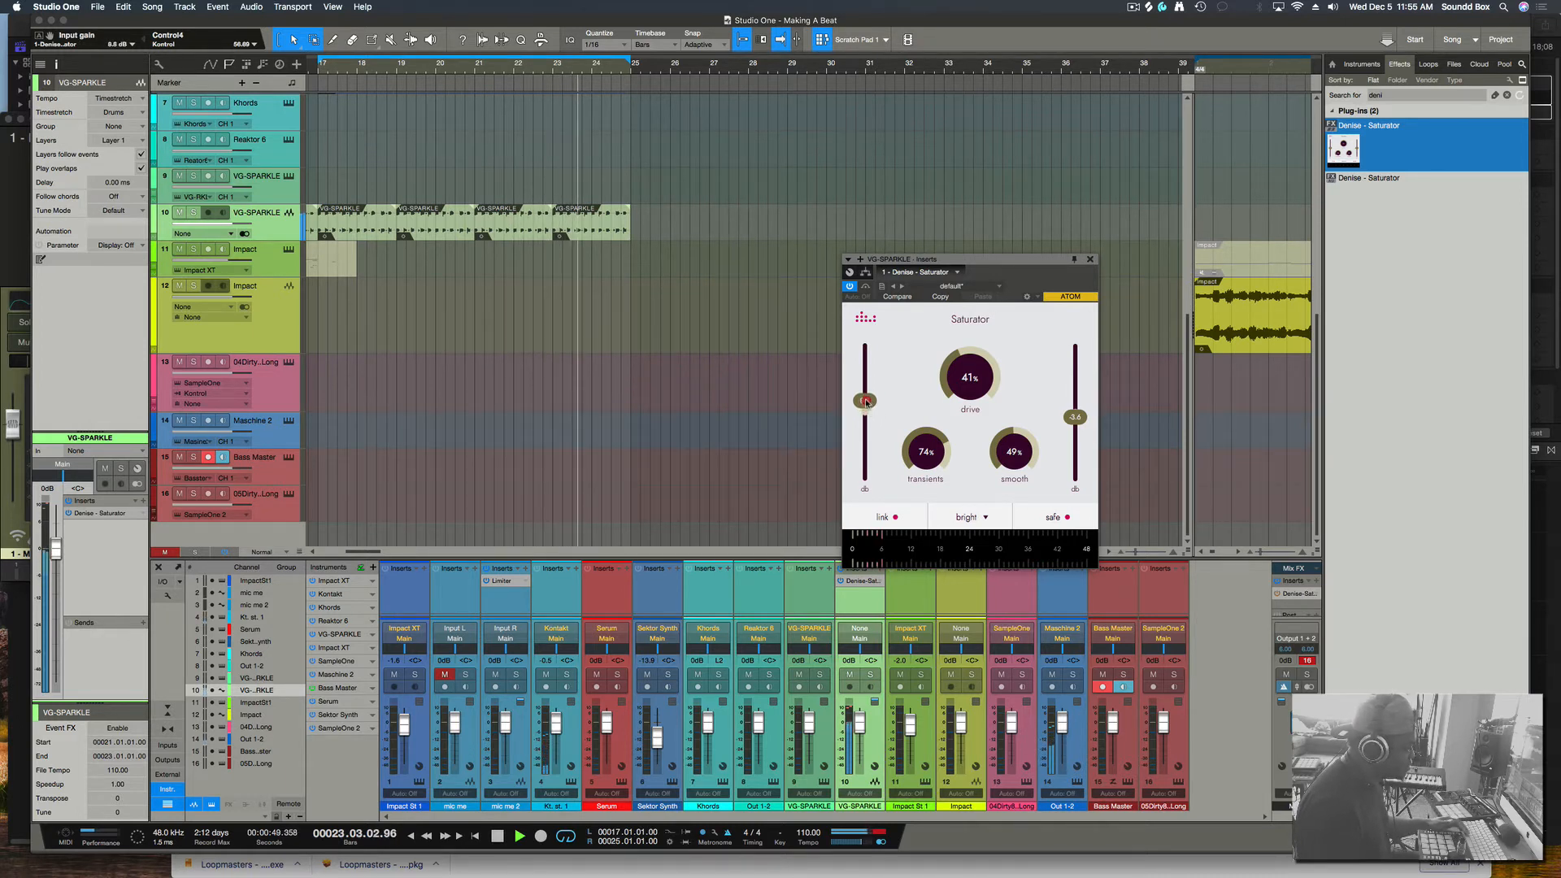
{"action": "left_click", "coordinate": [1055, 518]}
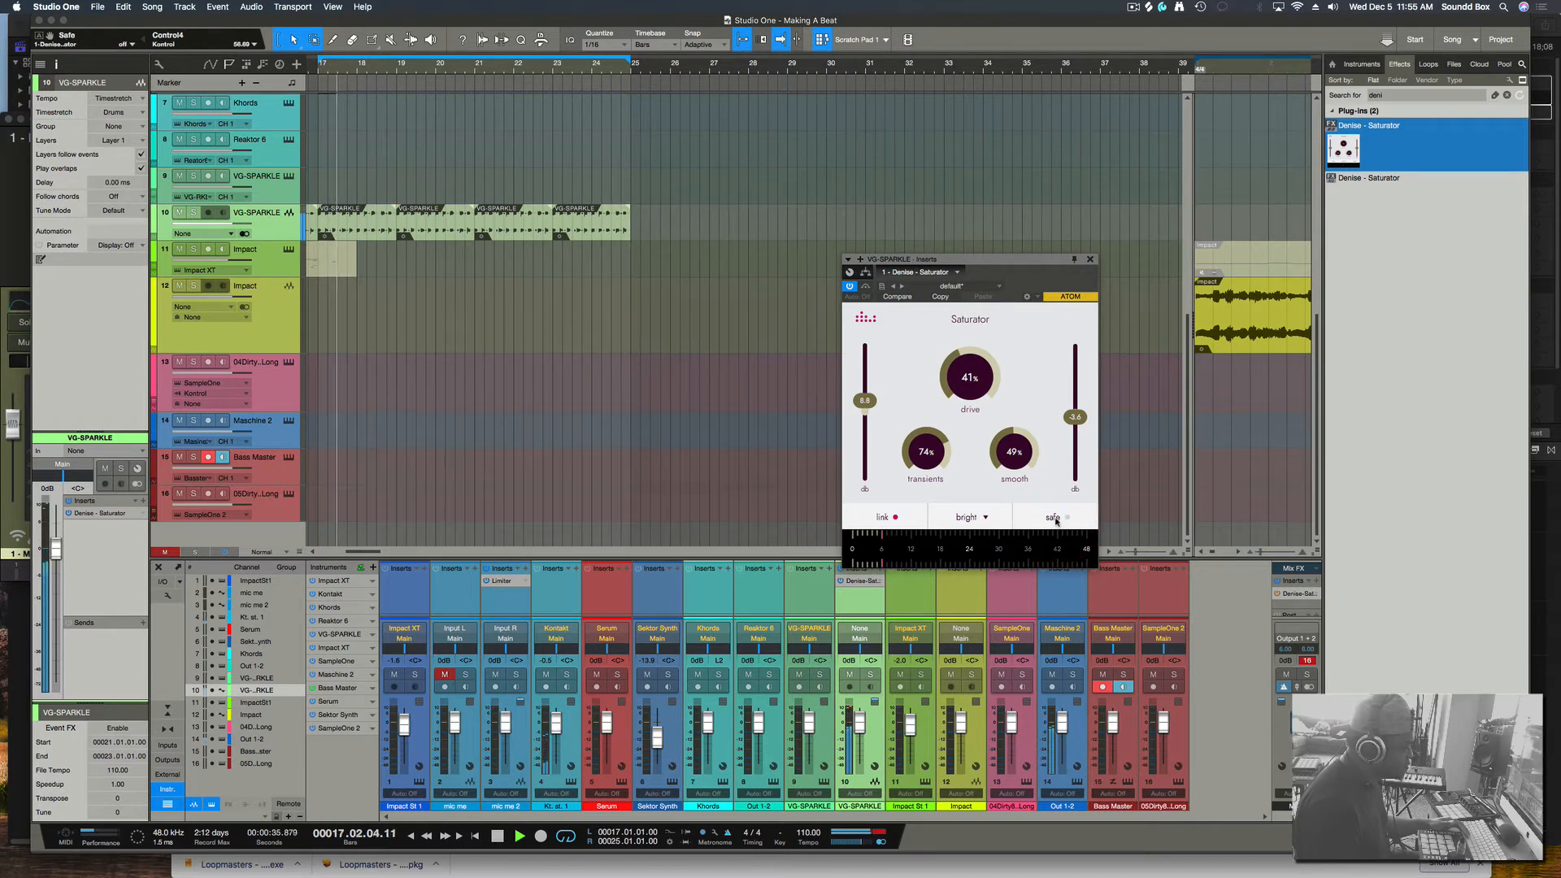
{"action": "left_click", "coordinate": [1055, 519]}
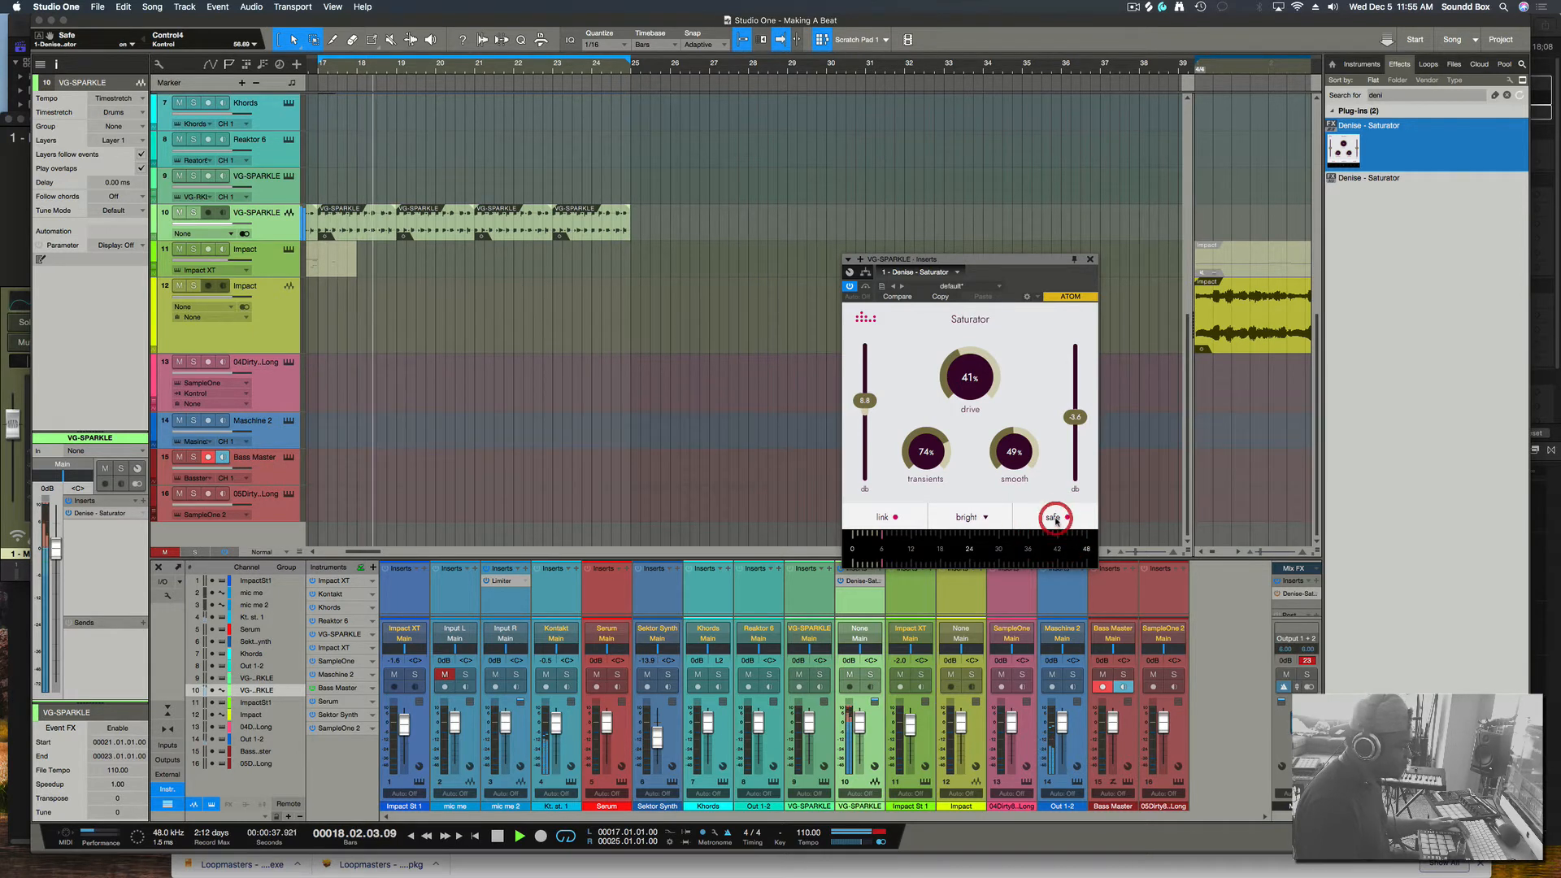
Audition the natural and dark styles, lowering the output gain to -10.5 dB, and return the Saturator to bright
{"action": "left_click", "coordinate": [965, 518]}
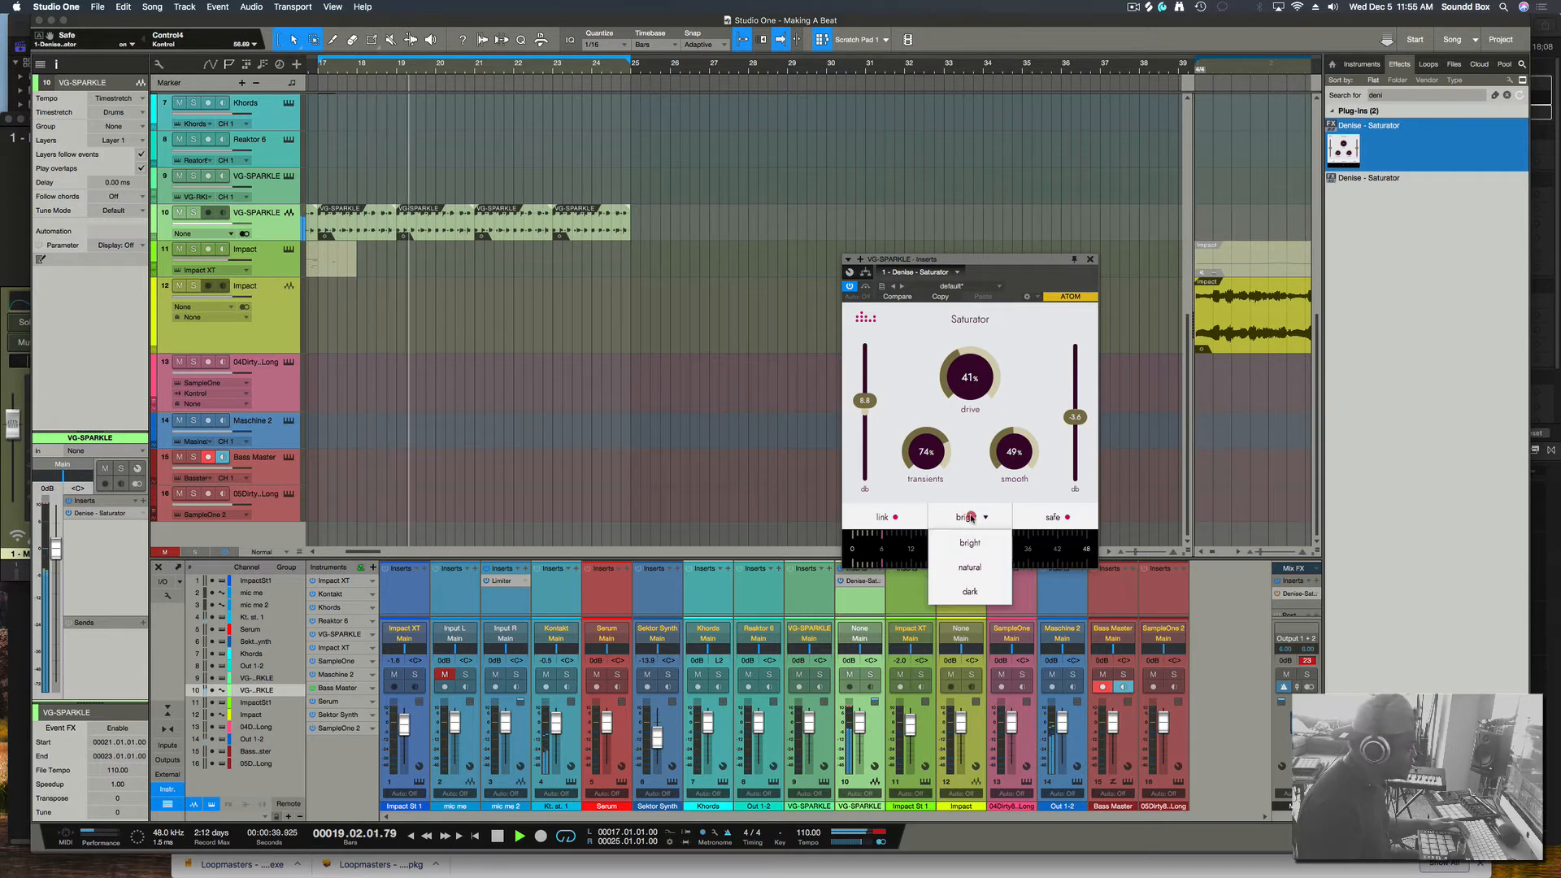
{"action": "left_click", "coordinate": [982, 571]}
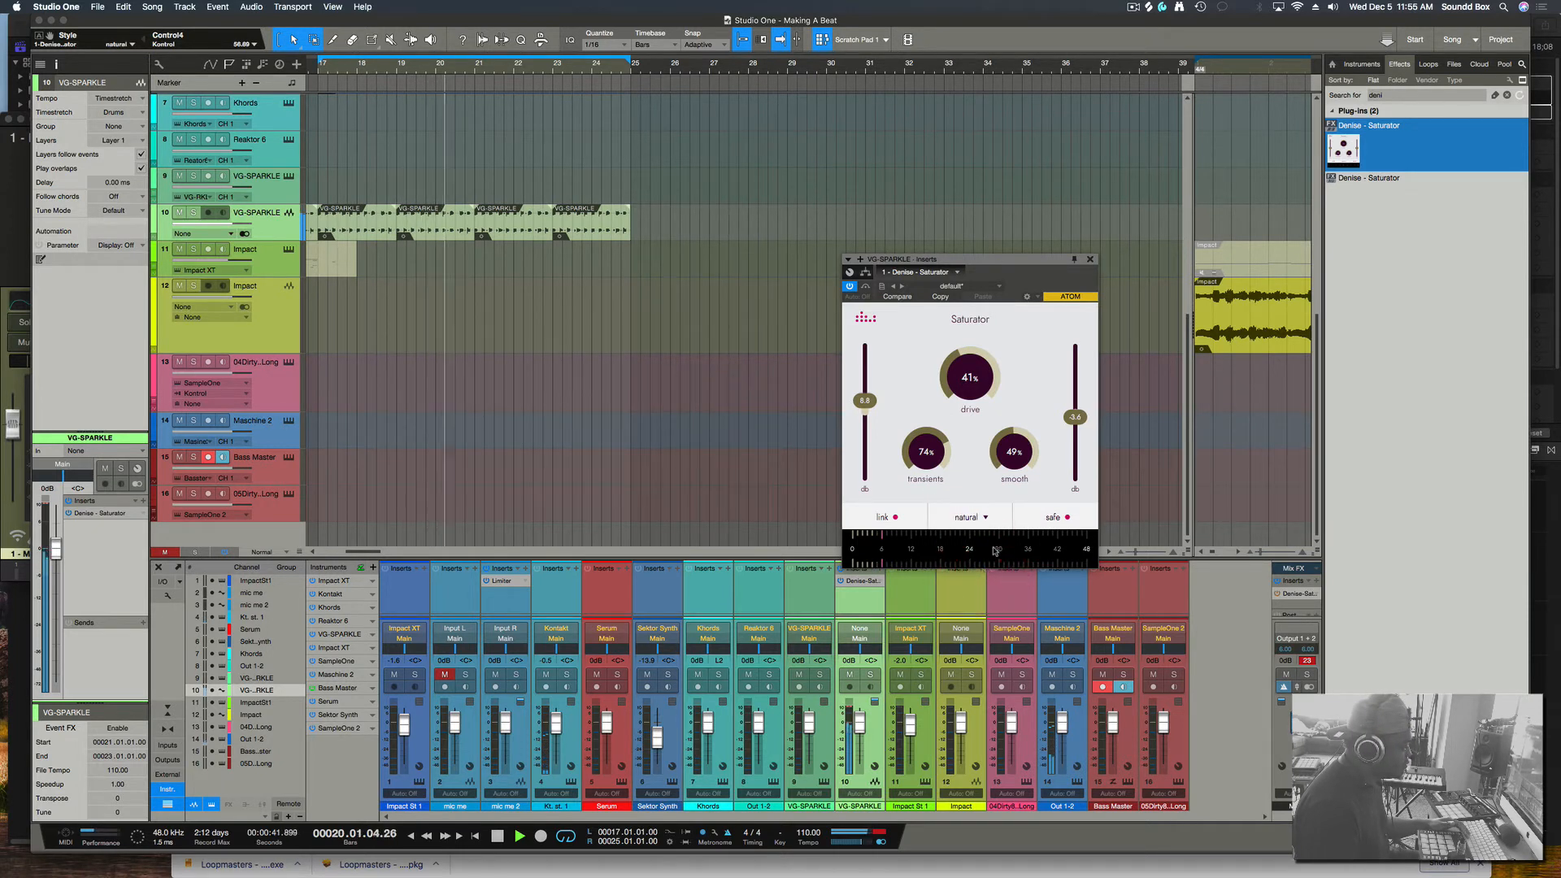
{"action": "left_click", "coordinate": [980, 519]}
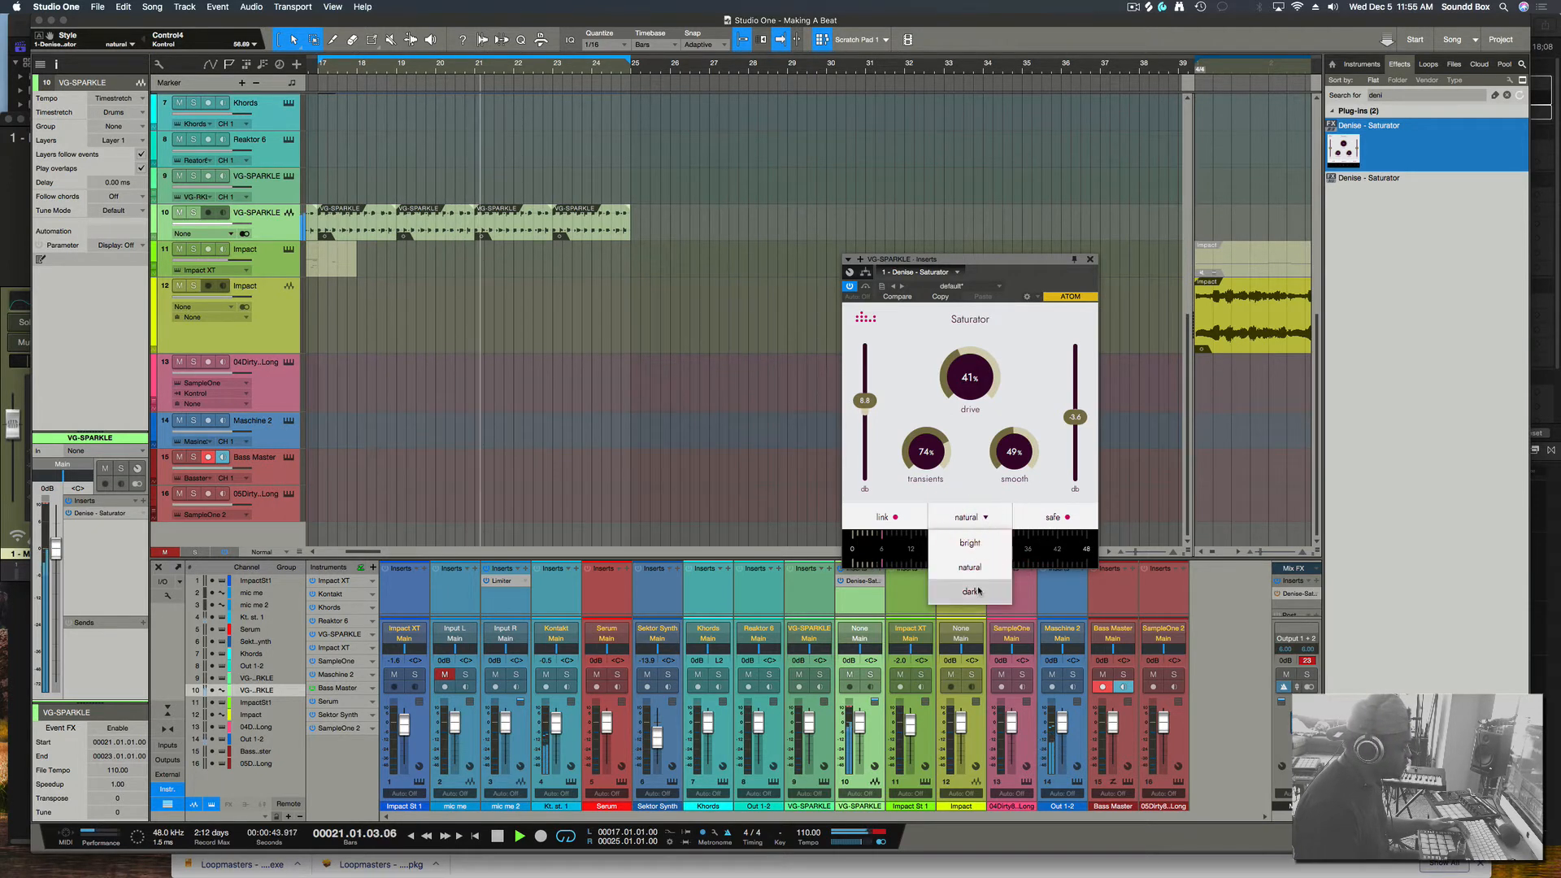
{"action": "left_click", "coordinate": [978, 592]}
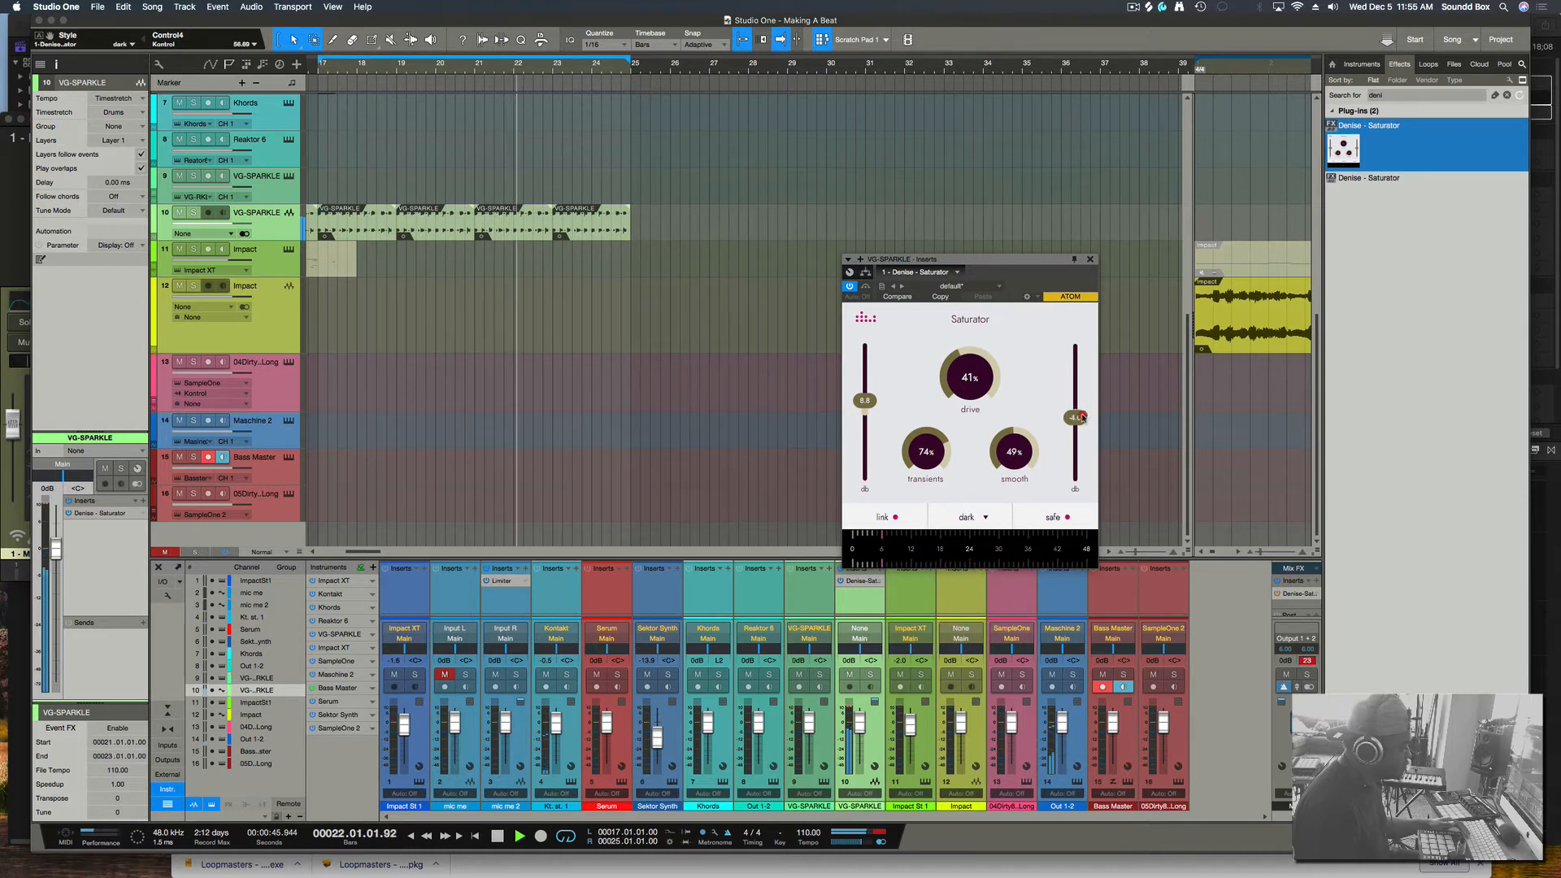
{"action": "left_click_drag", "start_coordinate": [1082, 417], "coordinate": [1076, 425]}
{"action": "left_click", "coordinate": [980, 519]}
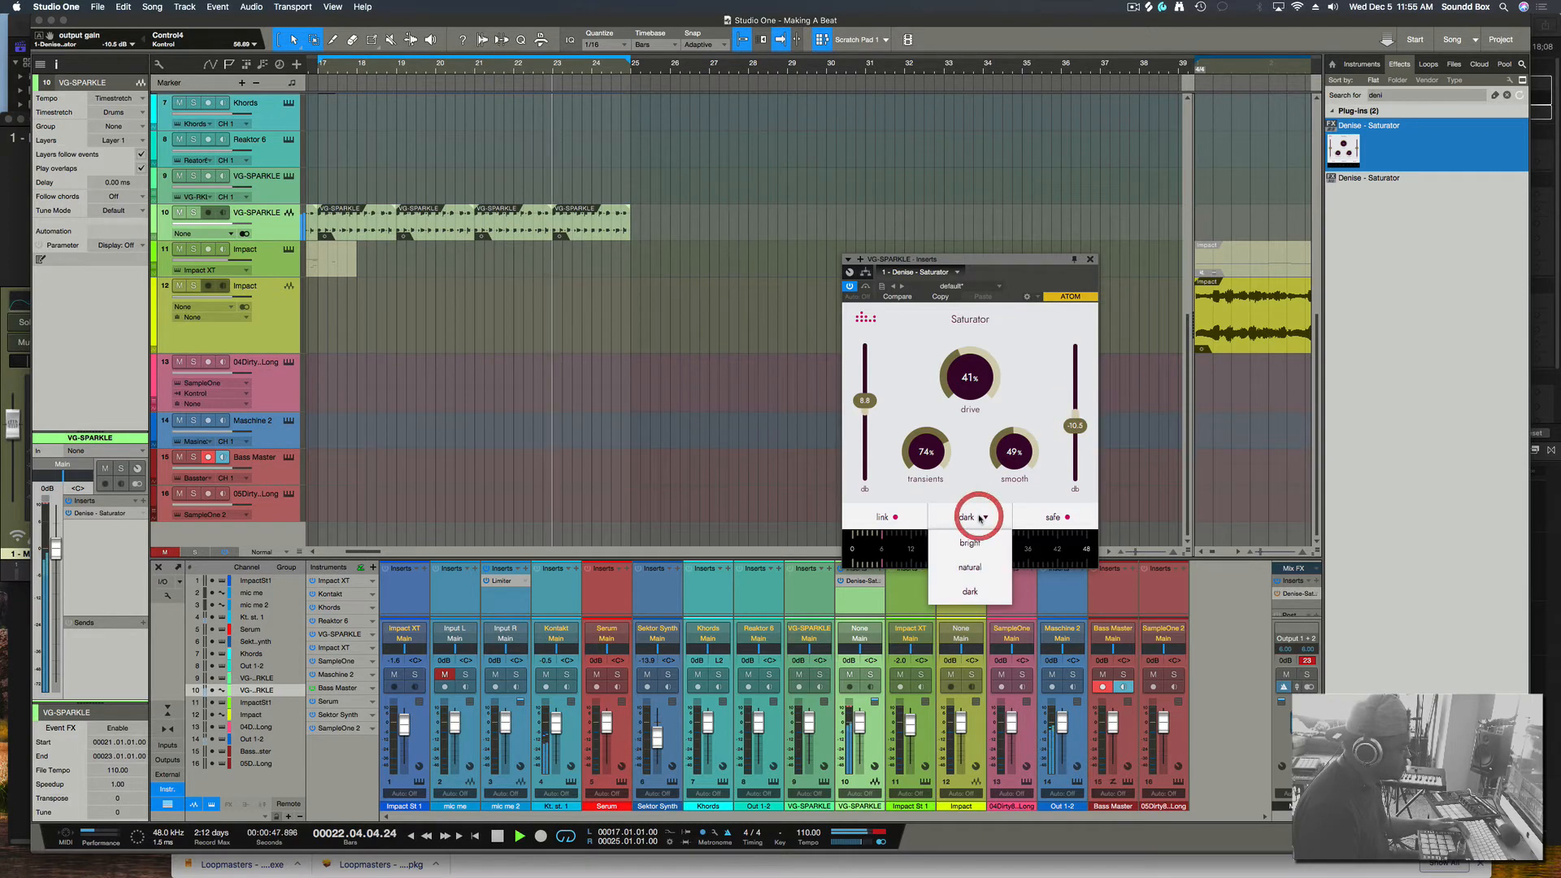
{"action": "left_click", "coordinate": [970, 542]}
Set the VG-SPARKLE Saturator's input gain to 1.1 dB and output gain to -7.8 dB, and toggle its bypass to compare
{"action": "left_click_drag", "start_coordinate": [864, 400], "coordinate": [869, 403]}
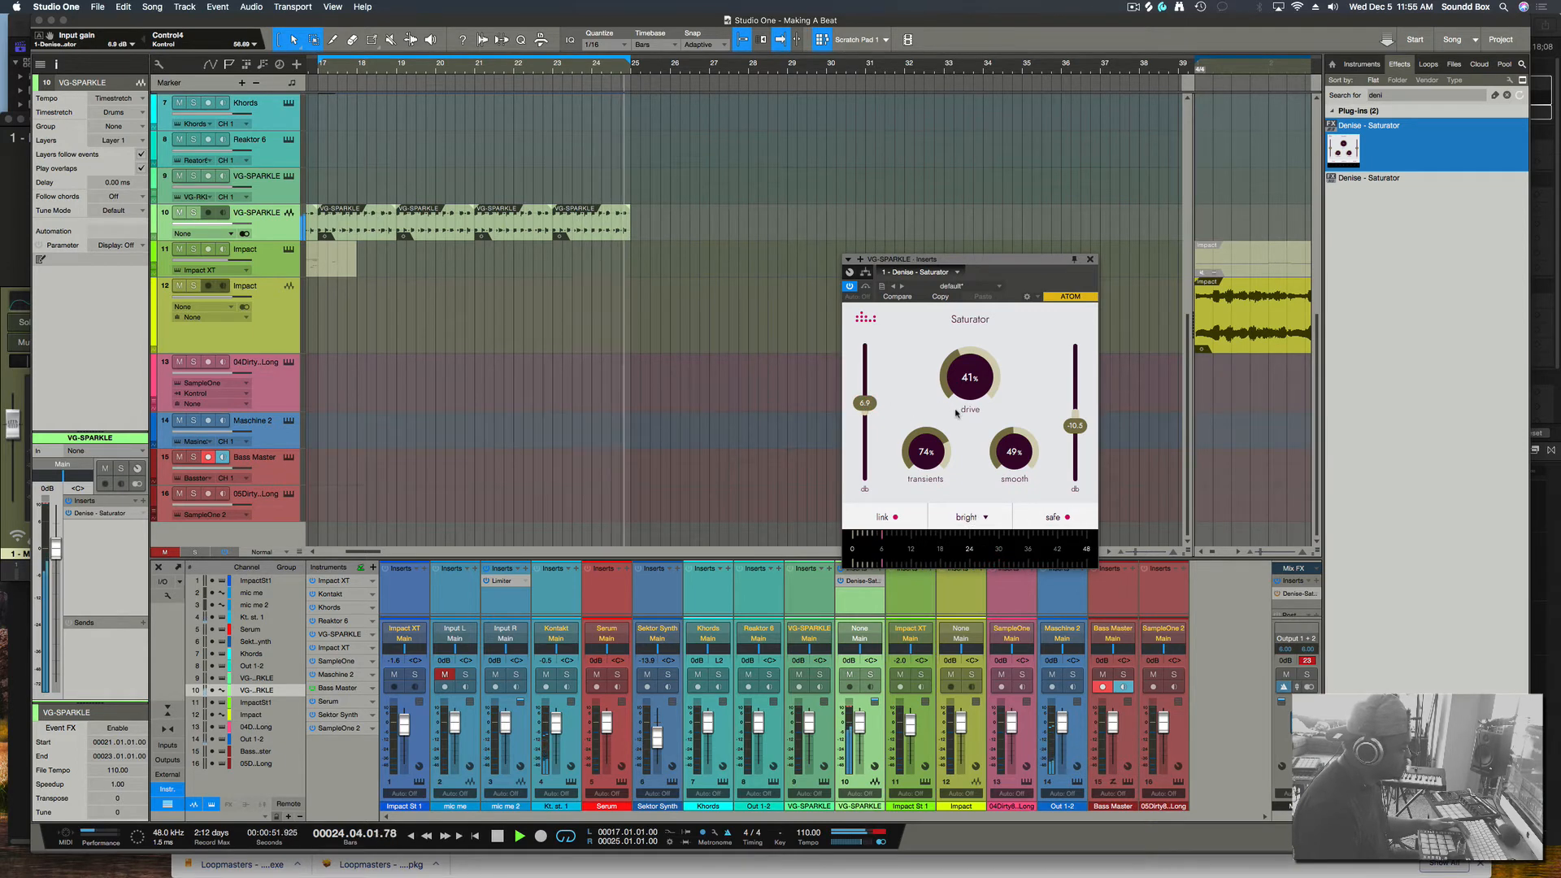
{"action": "left_click_drag", "start_coordinate": [1067, 426], "coordinate": [1070, 421]}
{"action": "left_click_drag", "start_coordinate": [864, 403], "coordinate": [862, 411]}
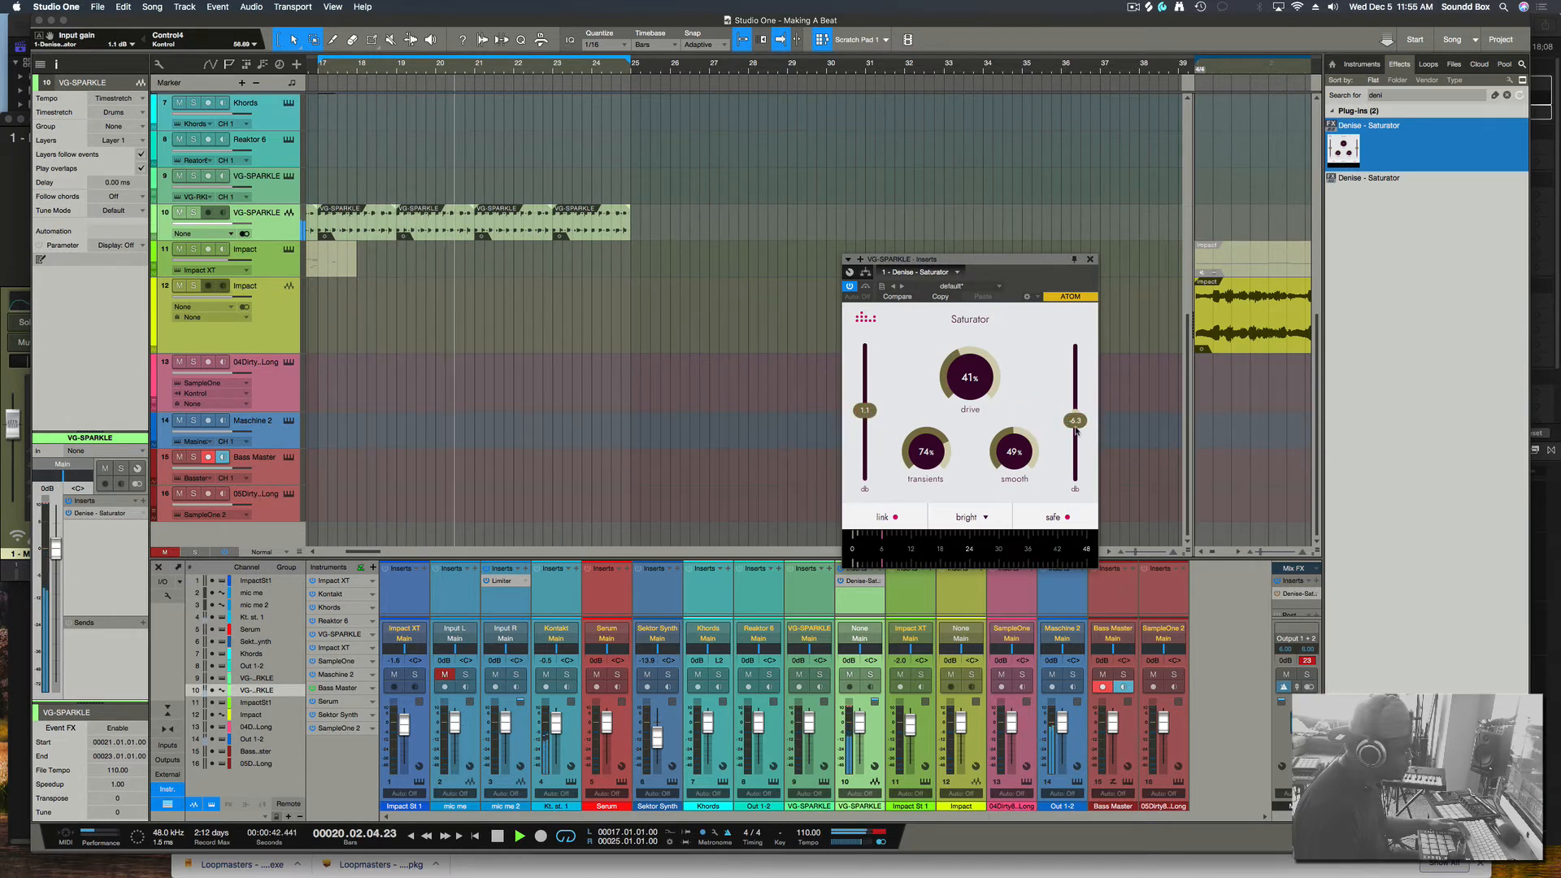
{"action": "left_click_drag", "start_coordinate": [1076, 419], "coordinate": [1078, 422]}
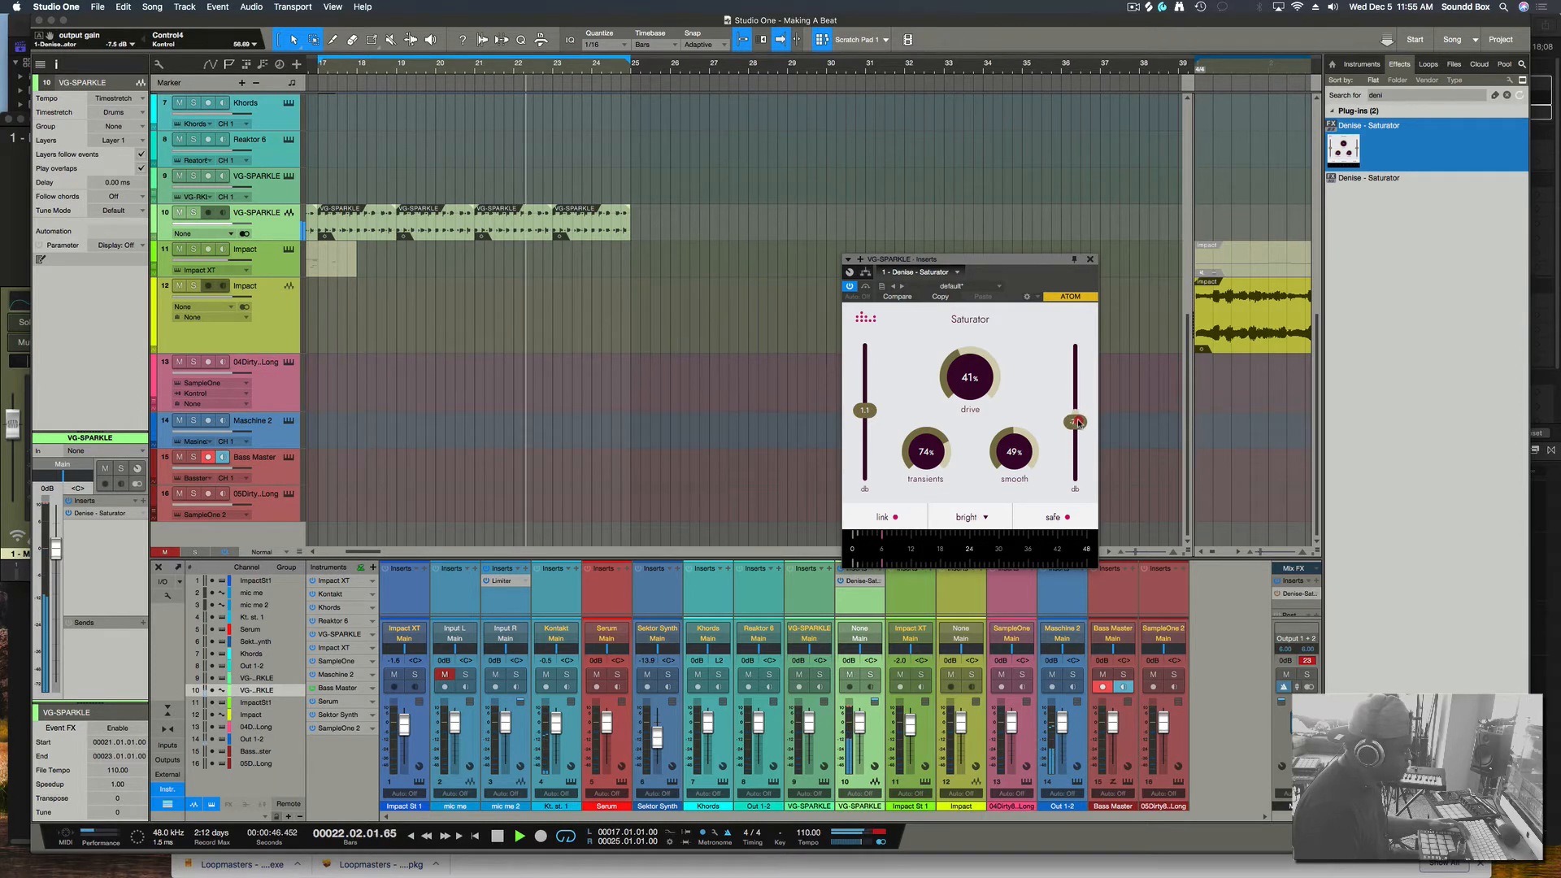
{"action": "left_click", "coordinate": [866, 287]}
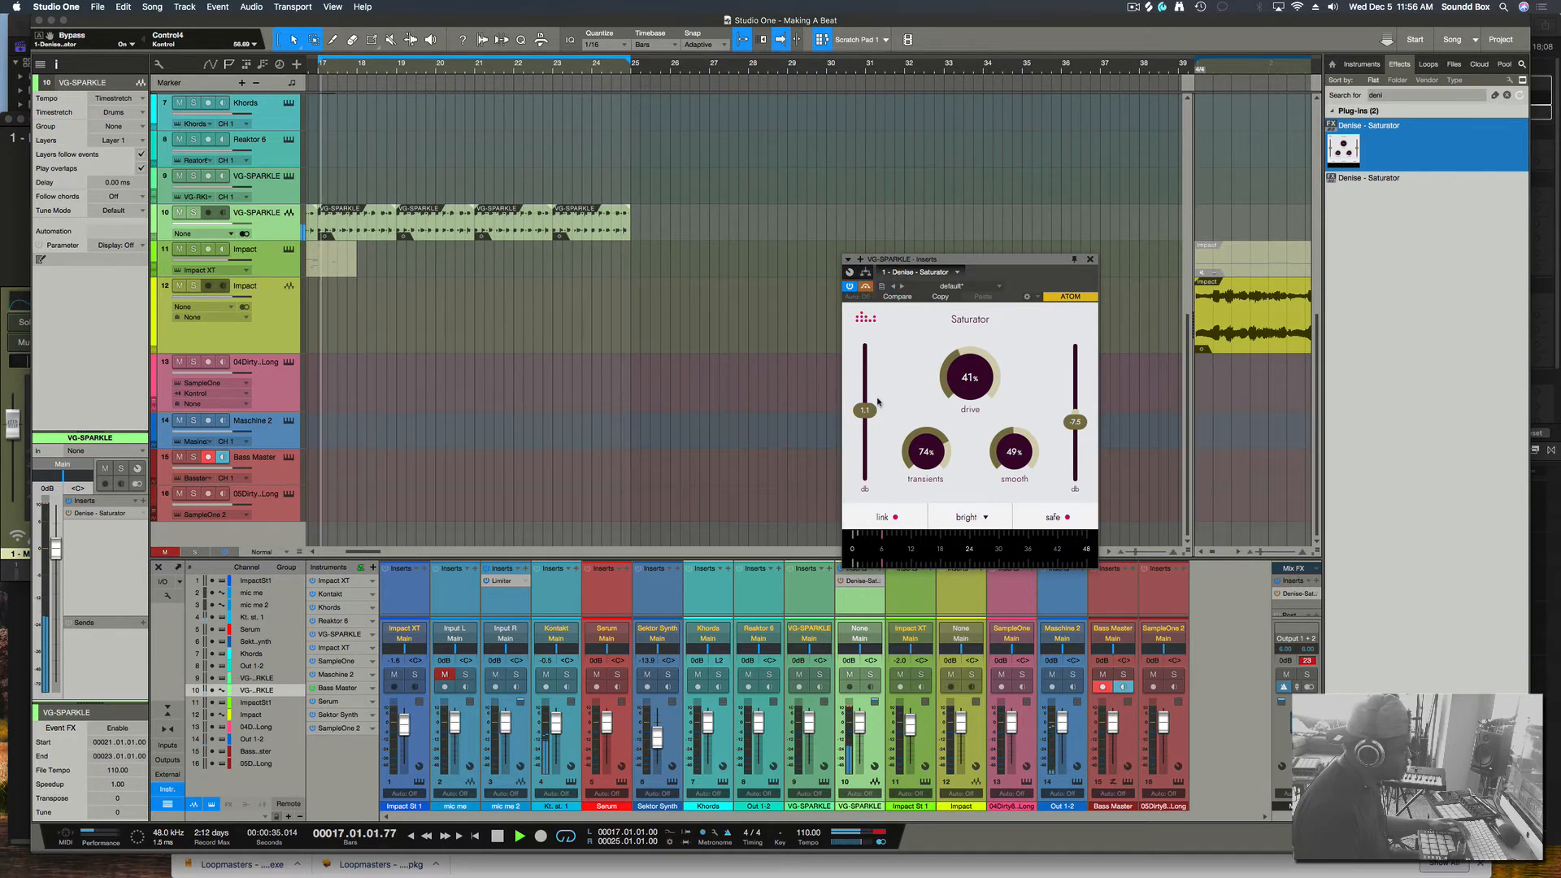
{"action": "left_click", "coordinate": [866, 287]}
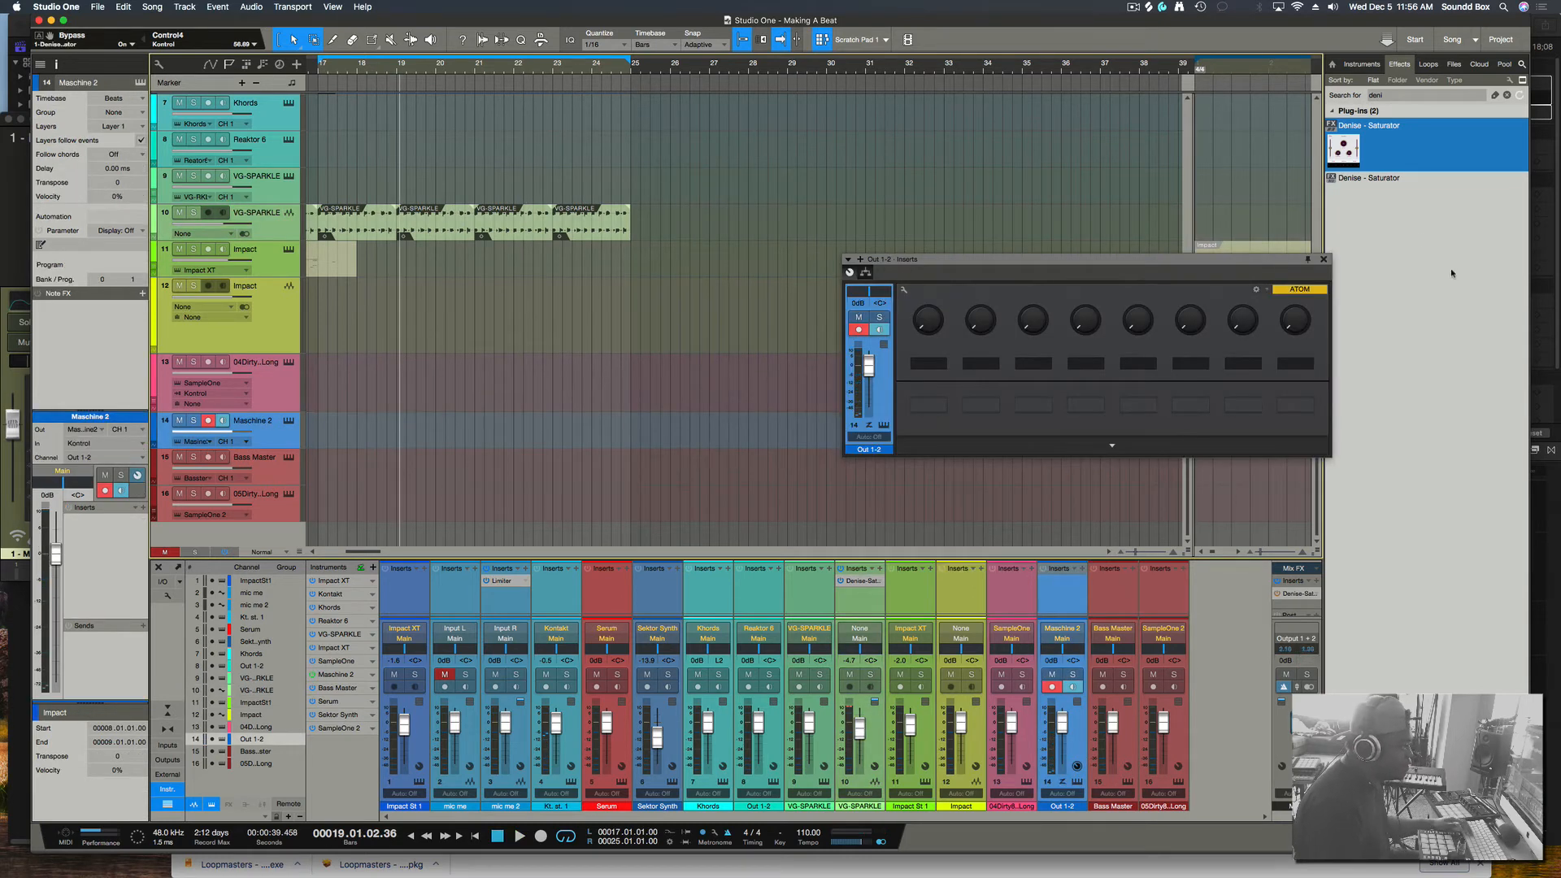
Insert a Denise Saturator on the Maschine 2 track and solo that track
{"action": "left_click_drag", "start_coordinate": [1343, 150], "coordinate": [286, 432]}
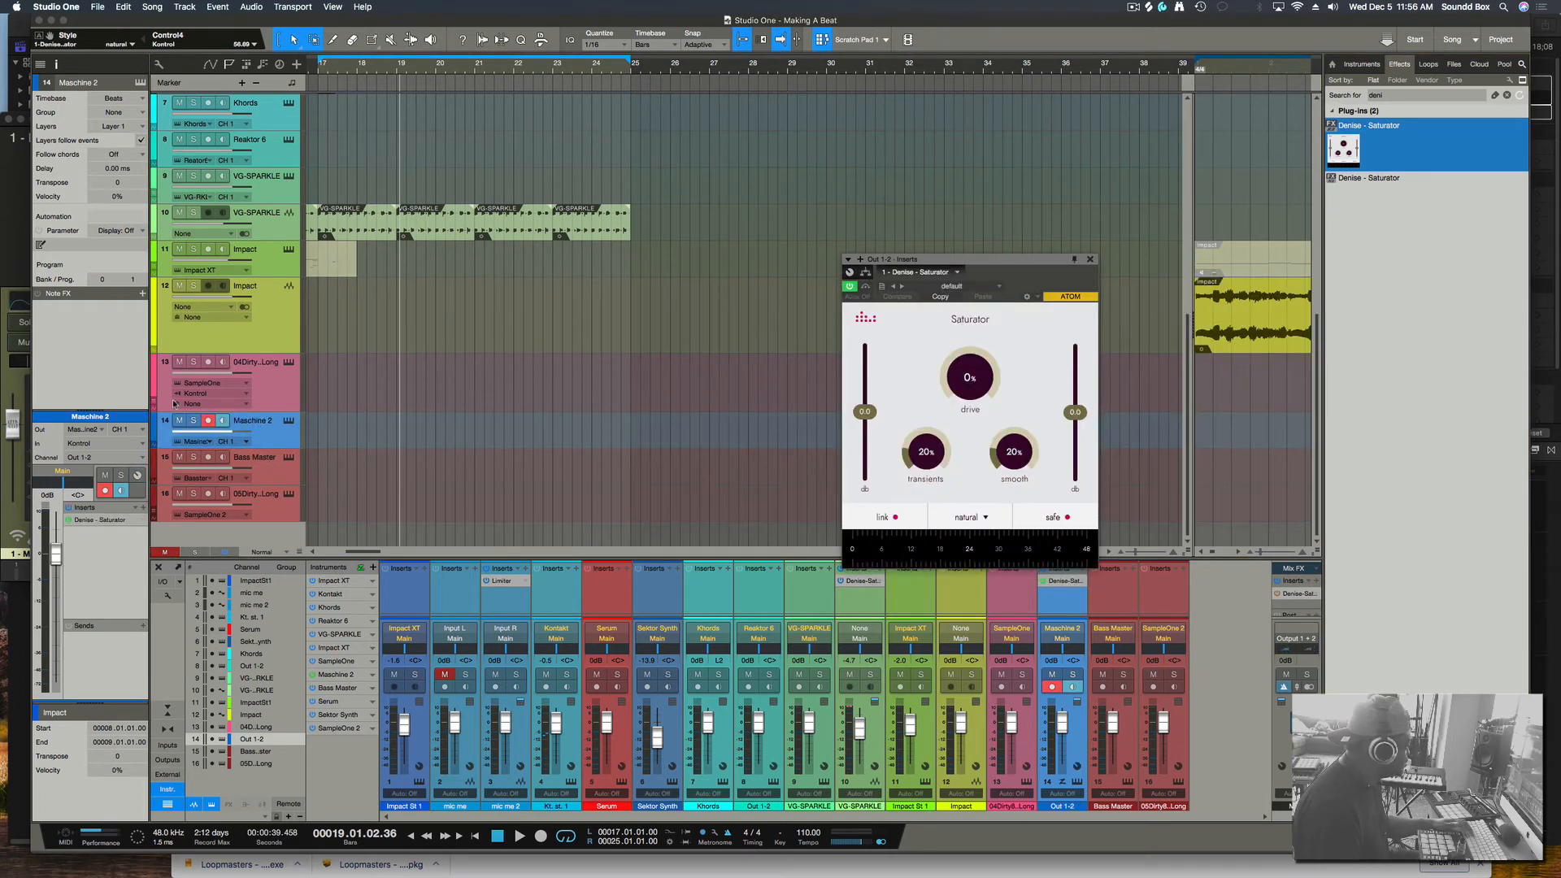
{"action": "left_click", "coordinate": [193, 421]}
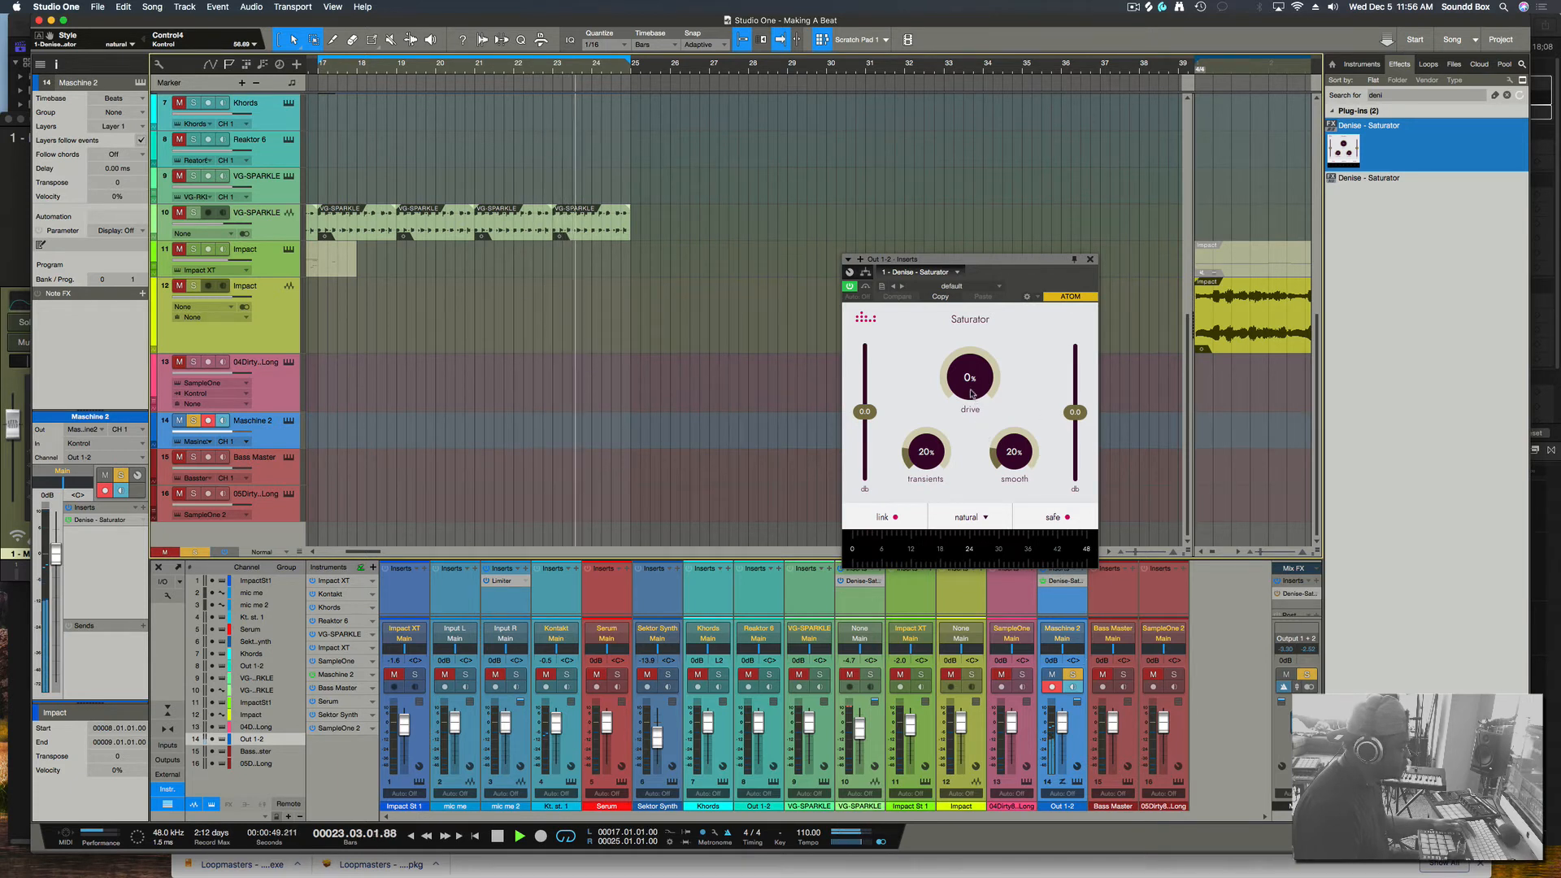
Set the Maschine 2 Saturator to 24% drive, 32% transients and an output gain of 1.9 dB
{"action": "left_click_drag", "start_coordinate": [971, 393], "coordinate": [968, 364]}
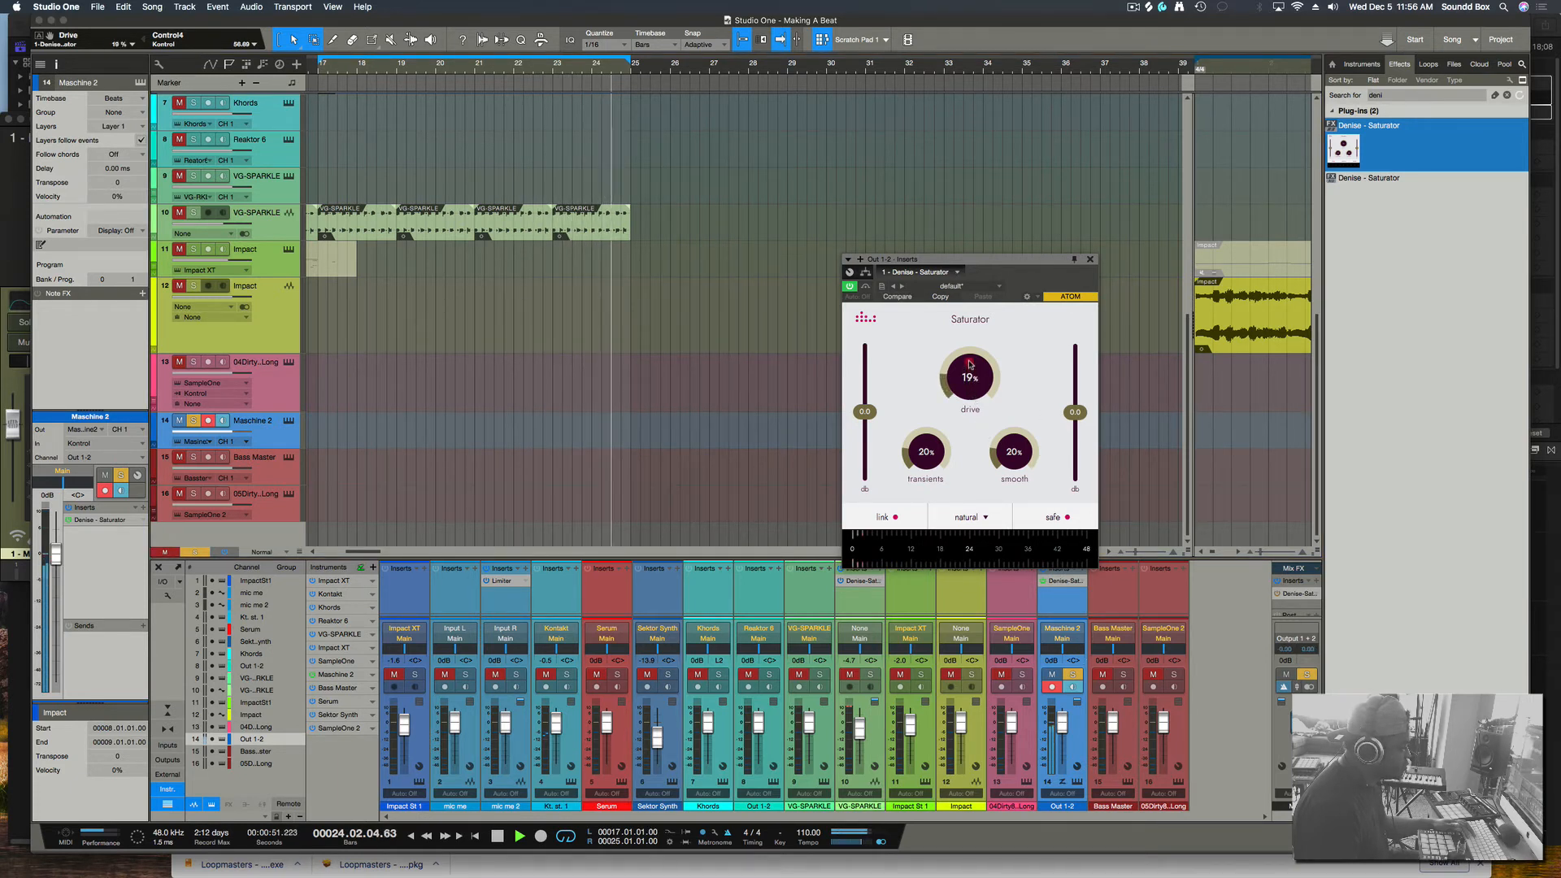
{"action": "left_click_drag", "start_coordinate": [926, 457], "coordinate": [925, 451]}
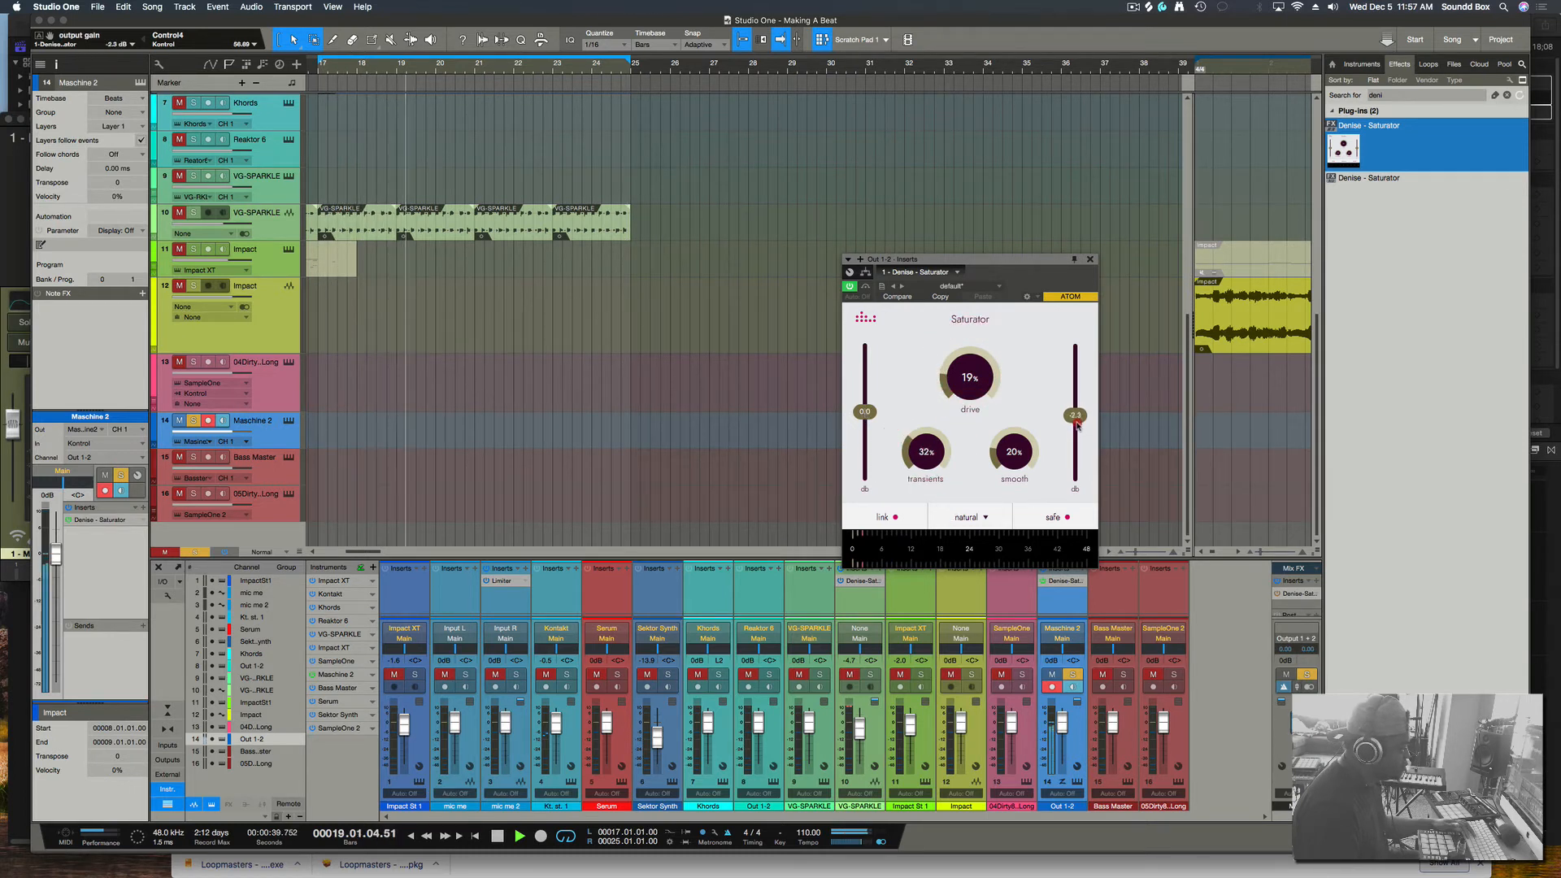
{"action": "mouse_move", "coordinate": [1074, 412]}
{"action": "left_mouse_down"}
{"action": "mouse_move", "coordinate": [1075, 426]}
{"action": "mouse_move", "coordinate": [1075, 410]}
{"action": "left_mouse_up"}
{"action": "left_click_drag", "start_coordinate": [948, 395], "coordinate": [951, 381]}
Audition the dark and bright styles on the Maschine 2 Saturator, return it to natural, and raise the transients to 50%
{"action": "left_click", "coordinate": [969, 517]}
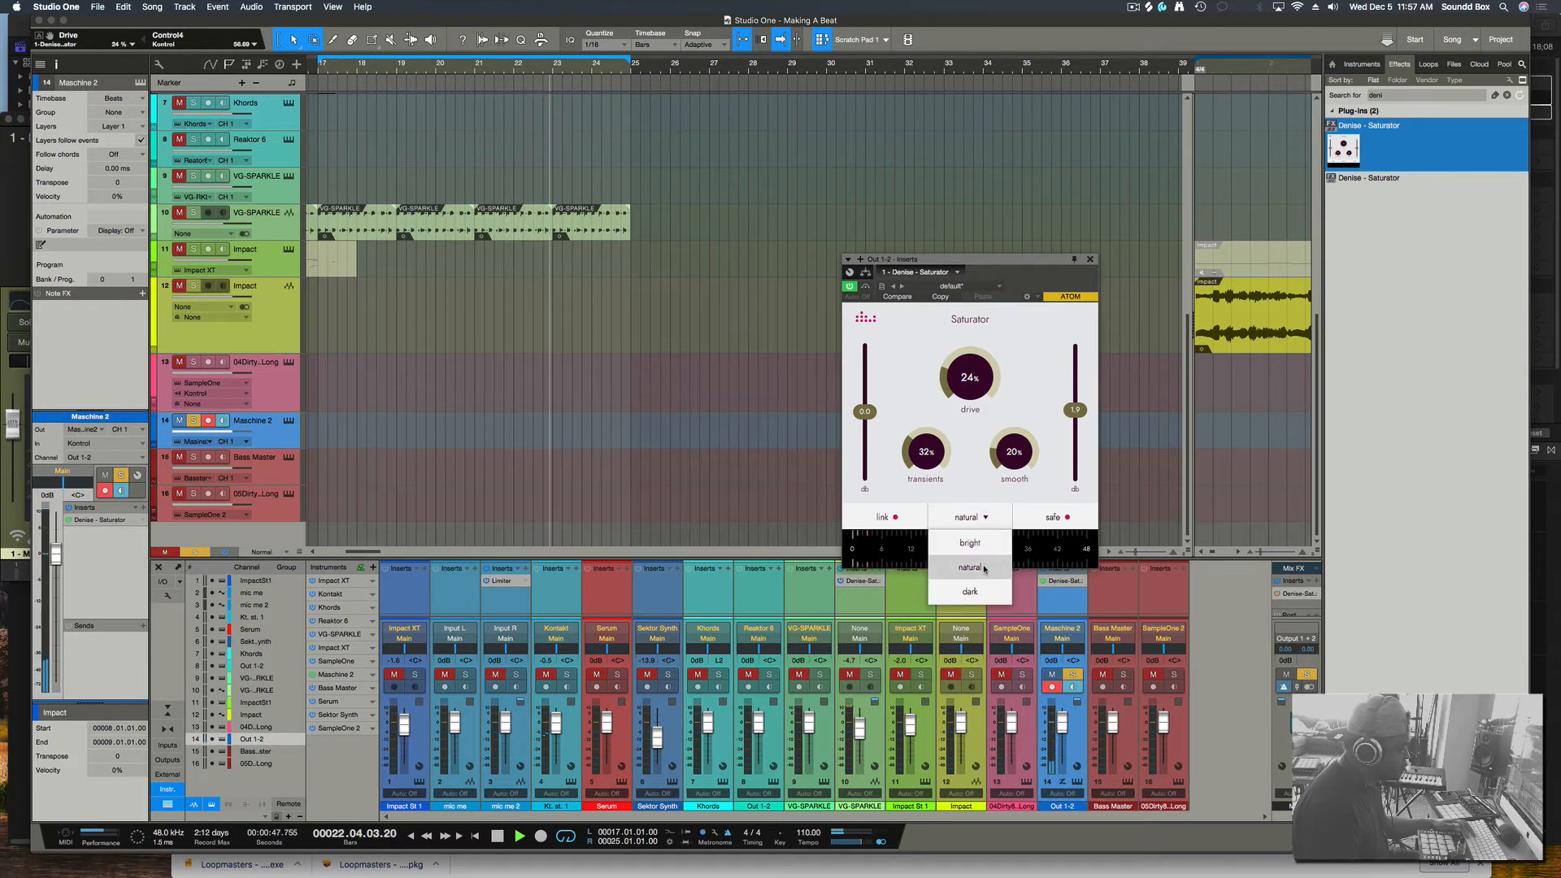
{"action": "left_click", "coordinate": [973, 591]}
{"action": "left_click", "coordinate": [974, 520]}
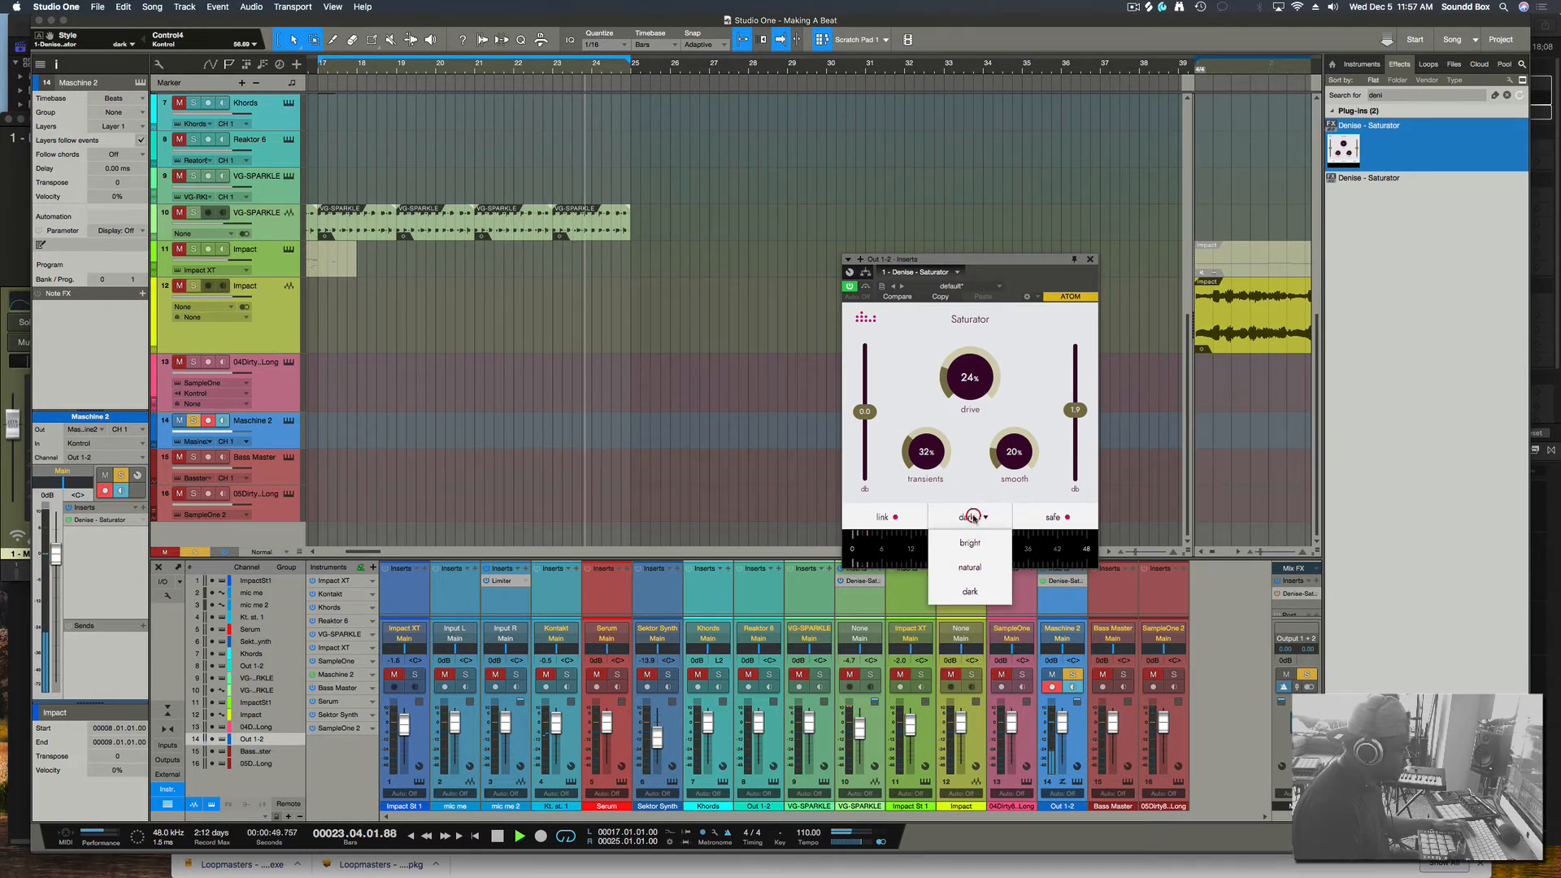
{"action": "left_click", "coordinate": [976, 525]}
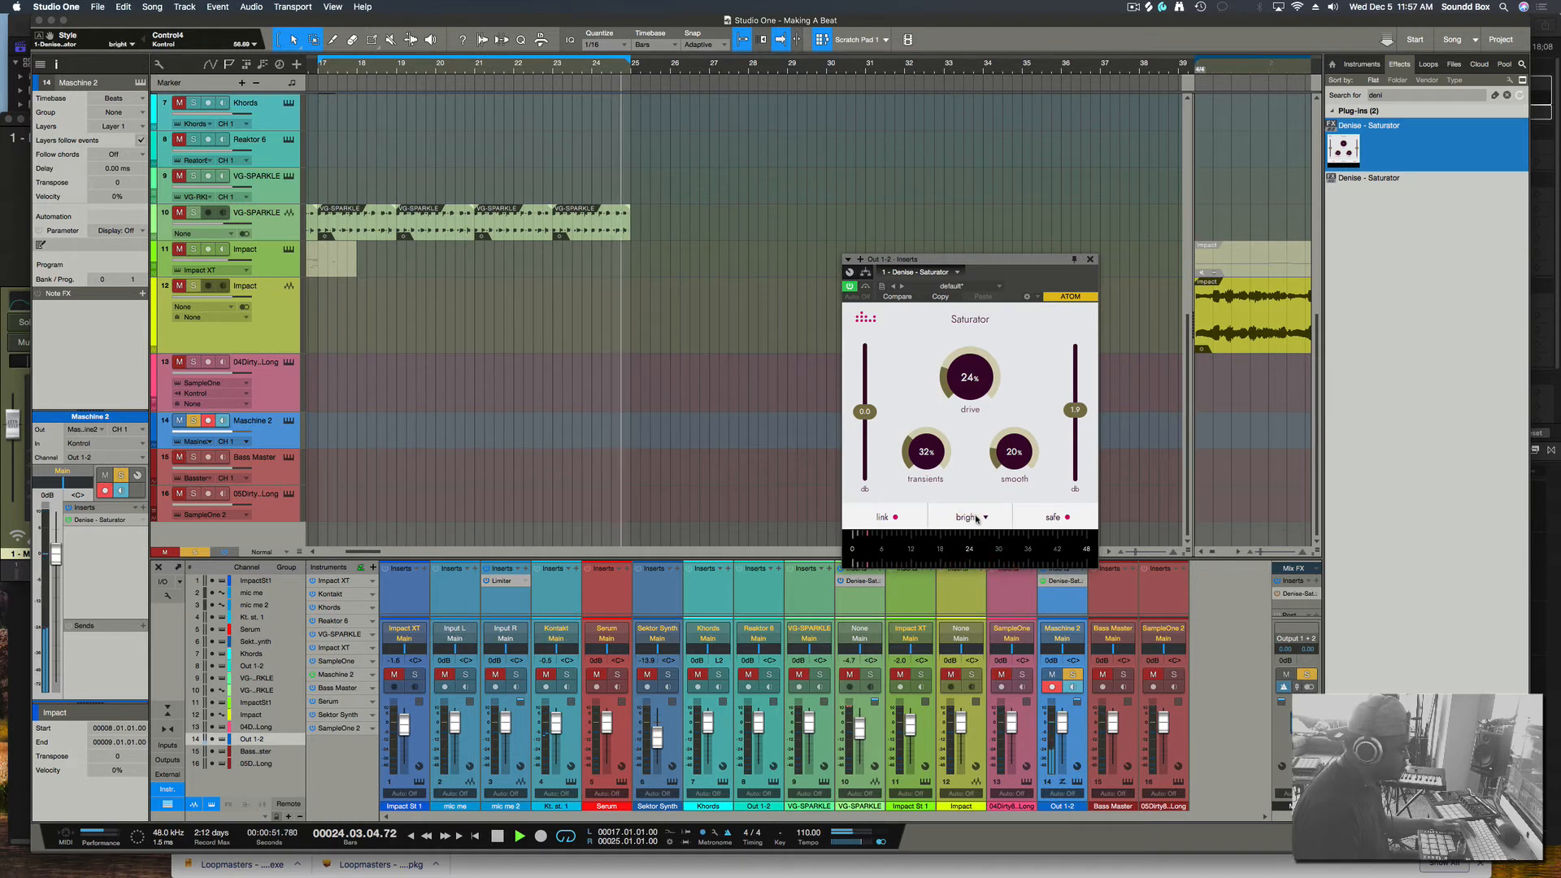
{"action": "left_click", "coordinate": [975, 518]}
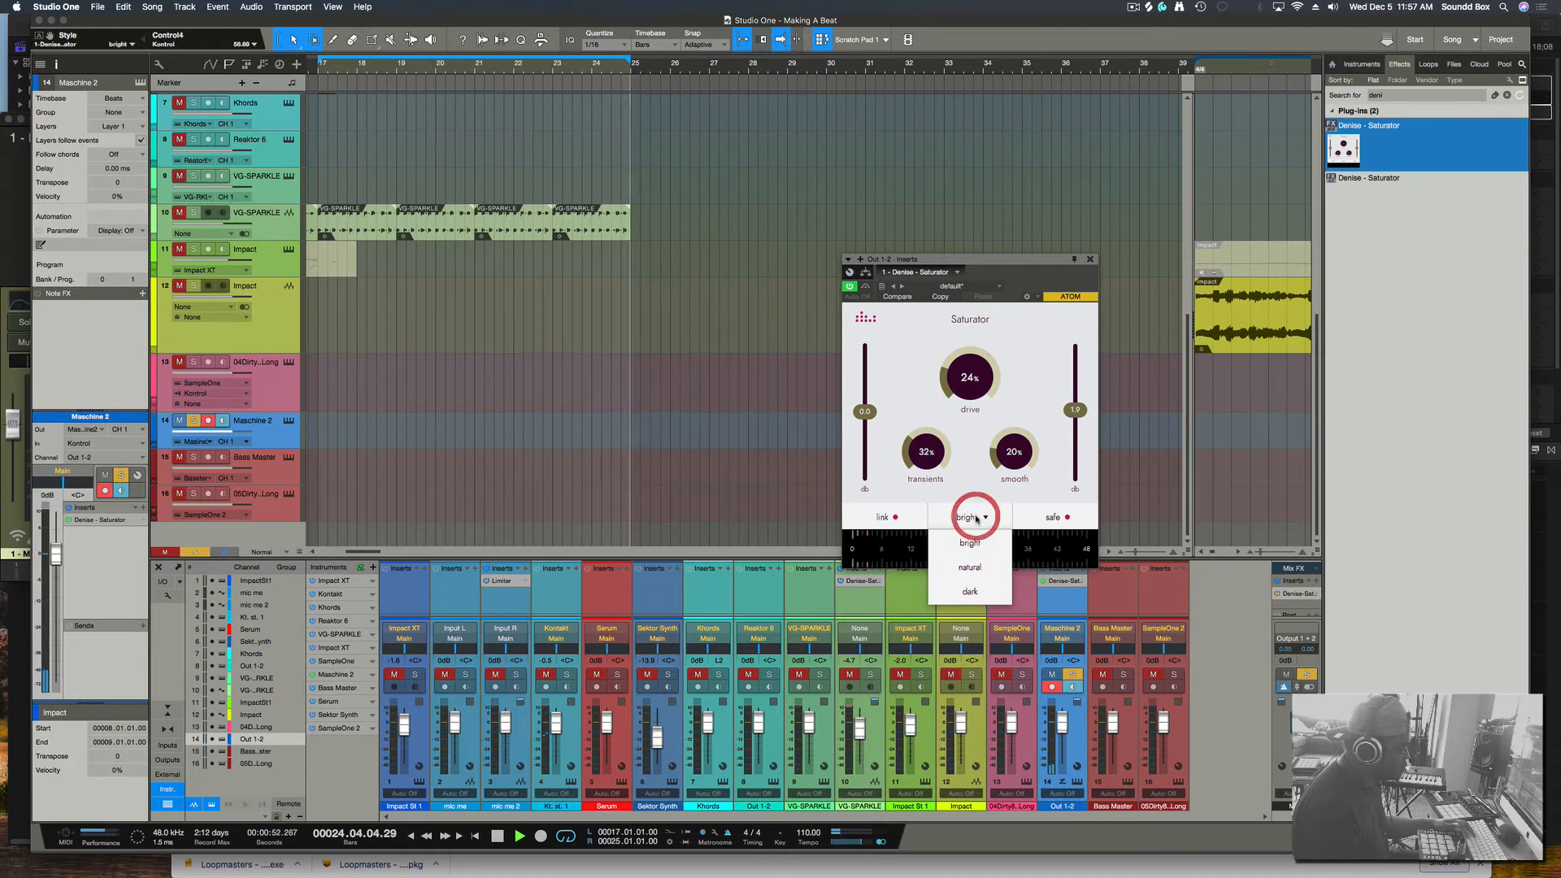
{"action": "left_click", "coordinate": [971, 567]}
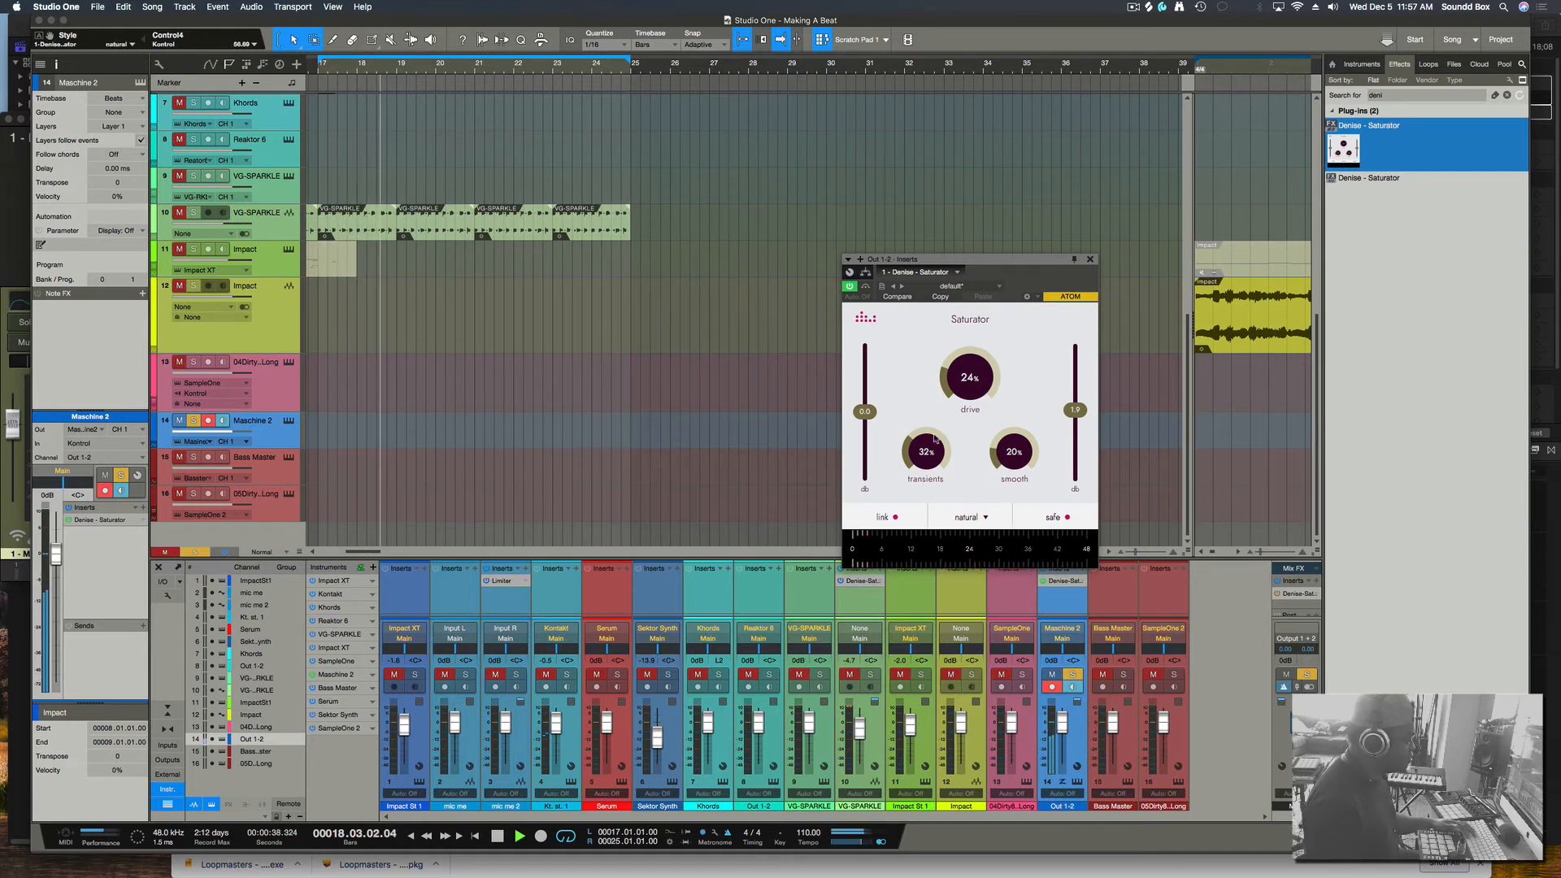
{"action": "left_click_drag", "start_coordinate": [926, 450], "coordinate": [928, 416]}
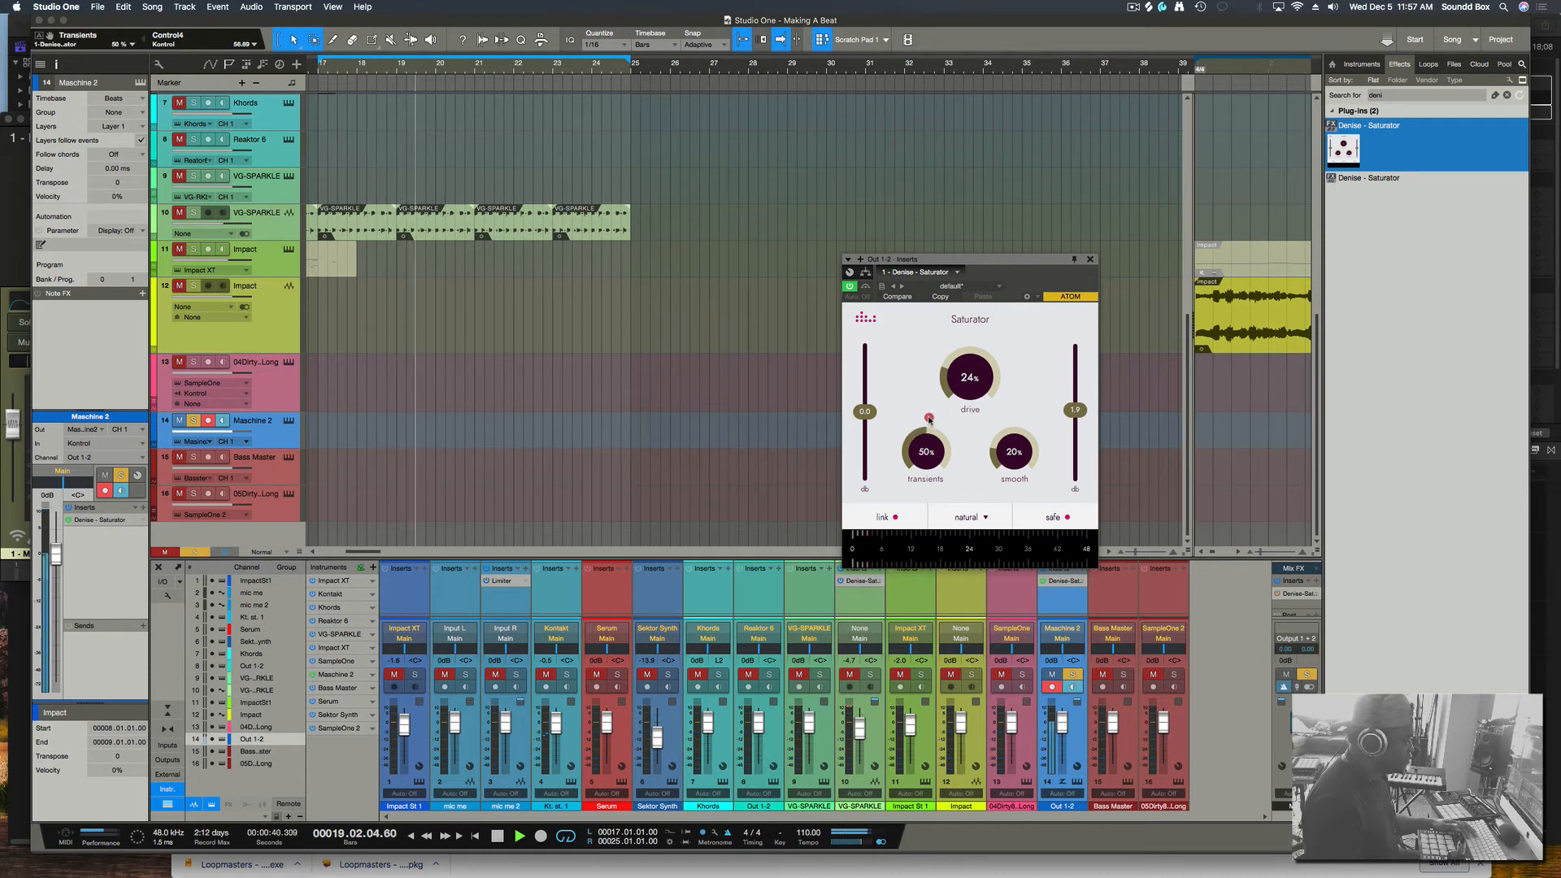
Audition a lower input gain on the Maschine 2 Saturator and bring it back up to 0.8 dB
{"action": "left_click", "coordinate": [928, 416]}
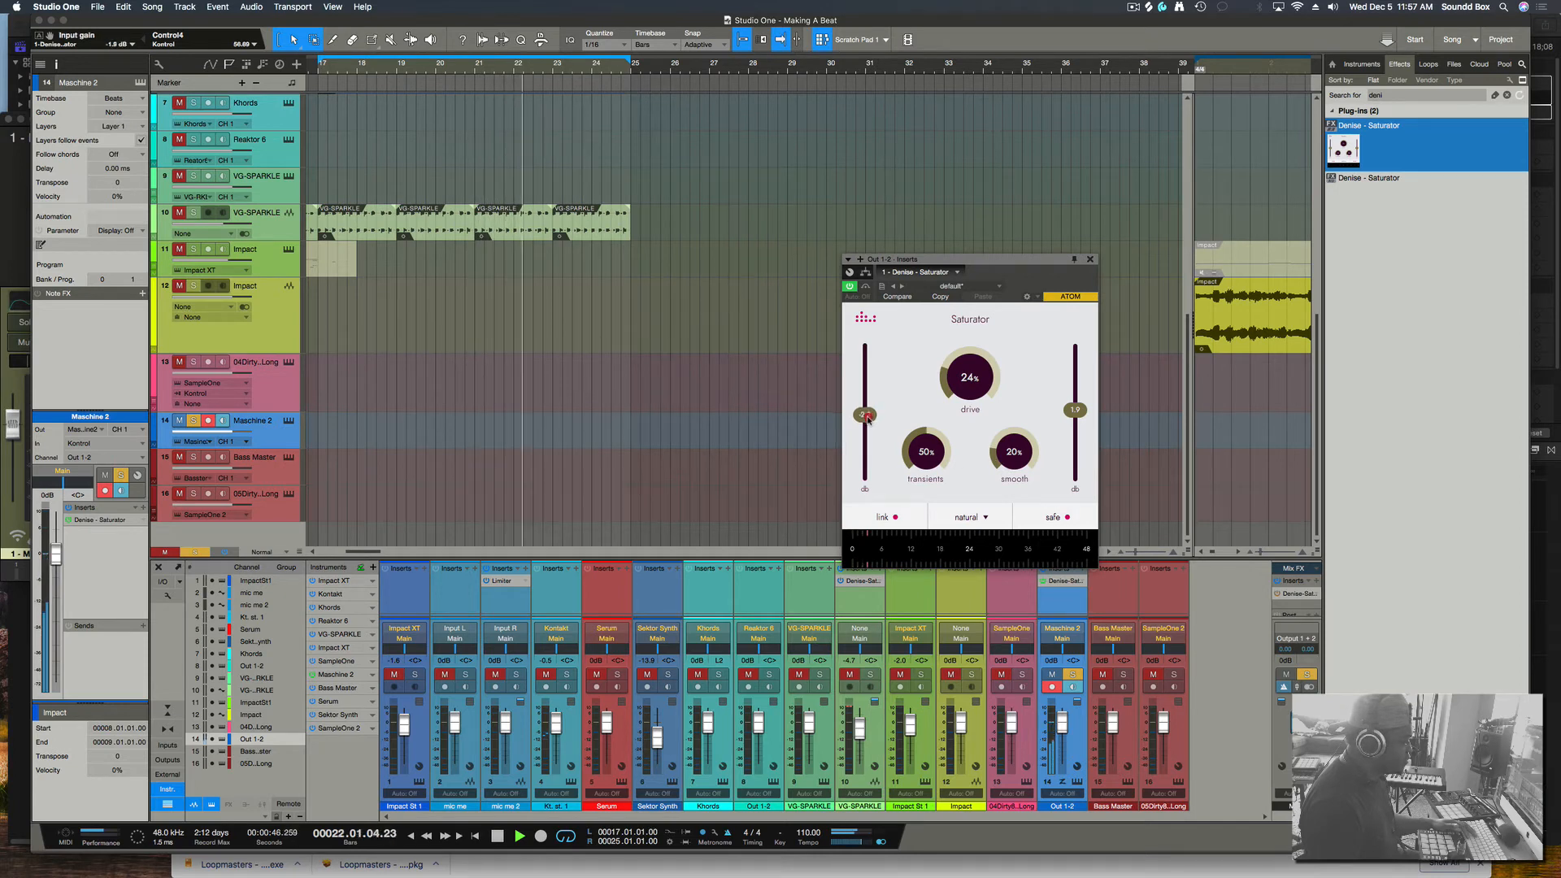
{"action": "left_click_drag", "start_coordinate": [867, 412], "coordinate": [868, 427]}
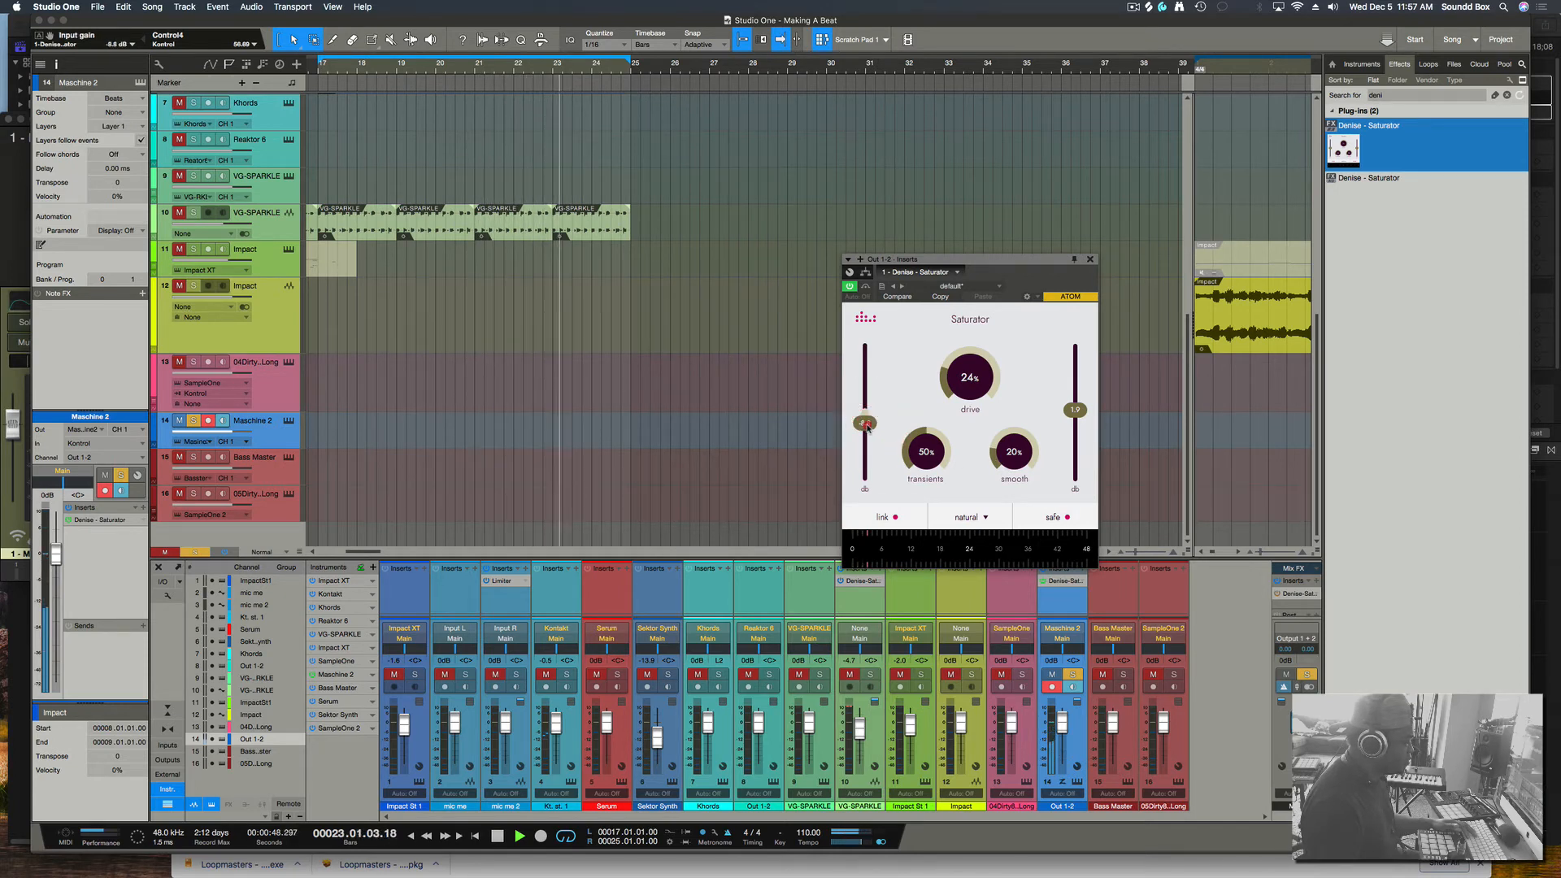
{"action": "left_click", "coordinate": [867, 424]}
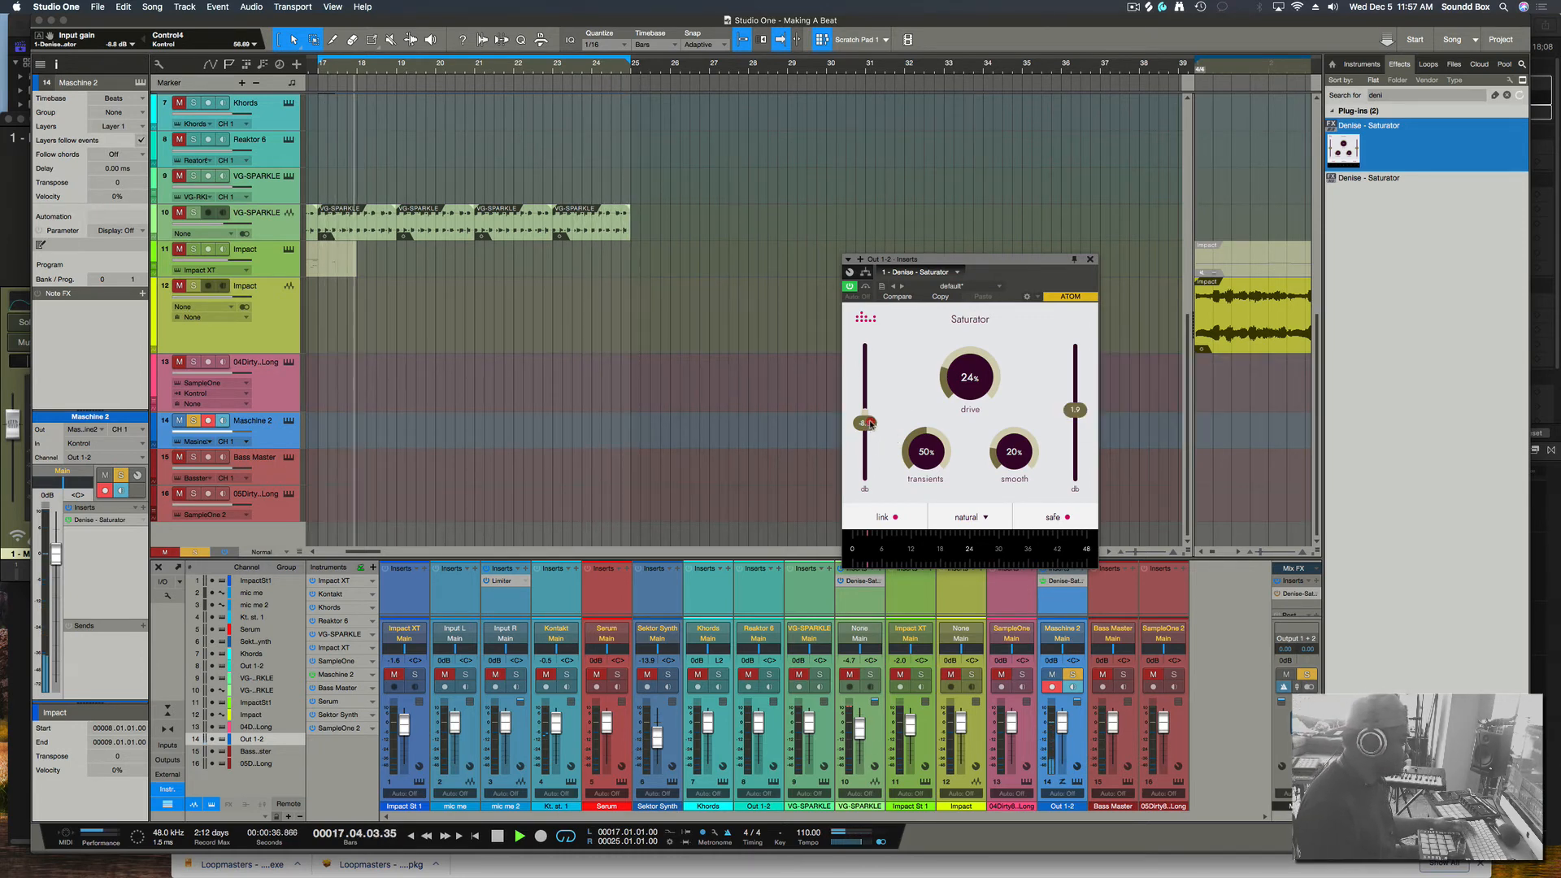
{"action": "left_click", "coordinate": [867, 422]}
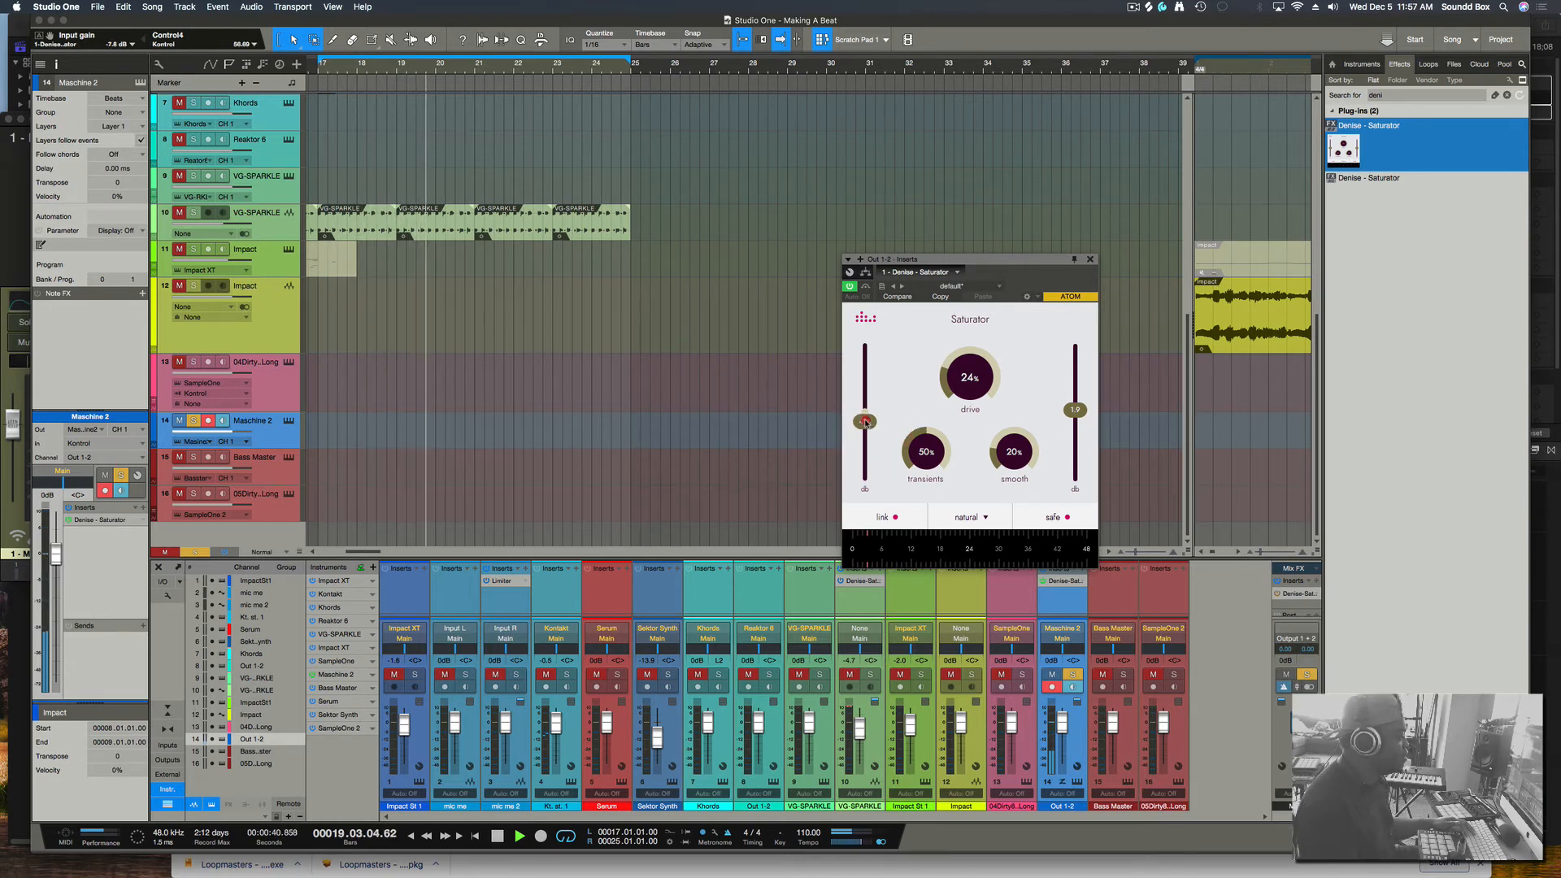
{"action": "left_click_drag", "start_coordinate": [867, 423], "coordinate": [865, 410]}
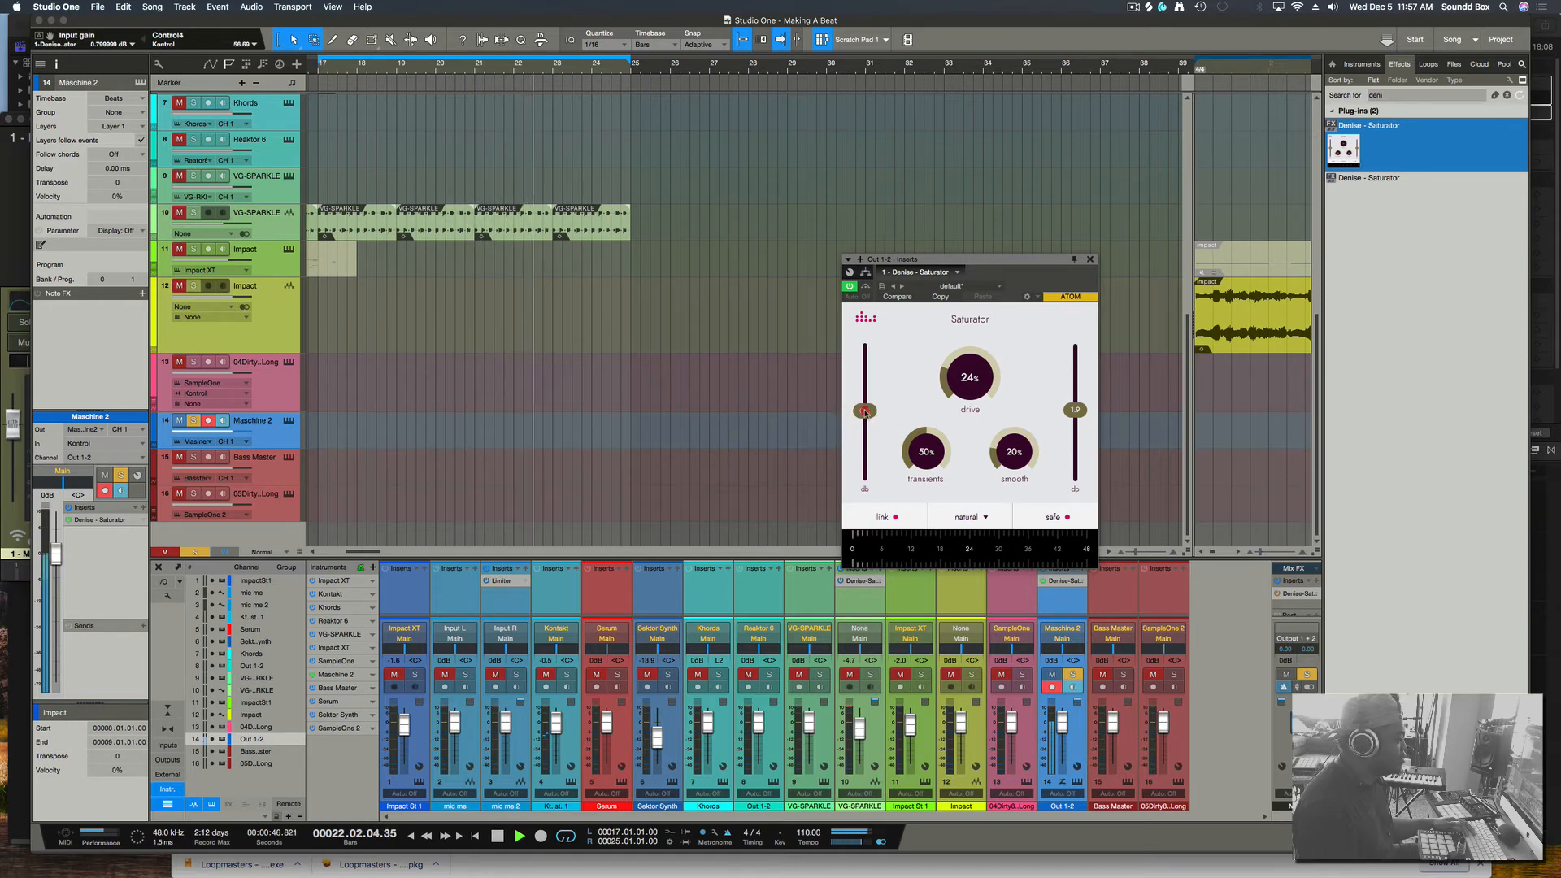
{"action": "left_click", "coordinate": [865, 411]}
Set the Maschine 2 Saturator's output gain to 0.3 dB, input gain to 2.0 dB and drive to 29%
{"action": "left_click", "coordinate": [1076, 410]}
{"action": "left_click_drag", "start_coordinate": [1077, 410], "coordinate": [1078, 425]}
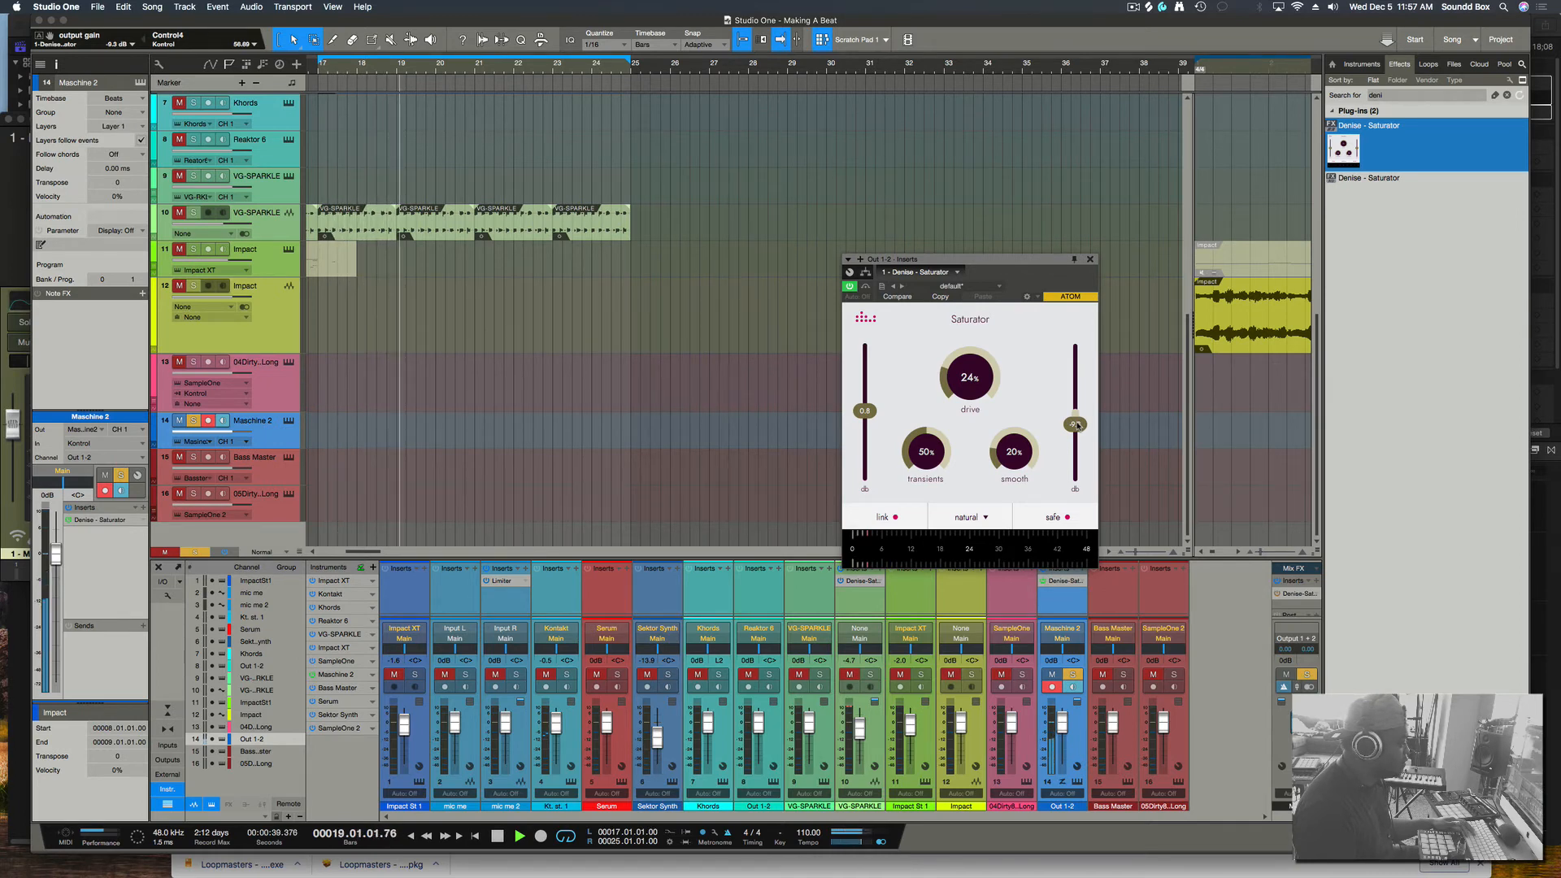
{"action": "left_click_drag", "start_coordinate": [1077, 425], "coordinate": [1076, 416]}
{"action": "left_click_drag", "start_coordinate": [1075, 413], "coordinate": [1075, 420]}
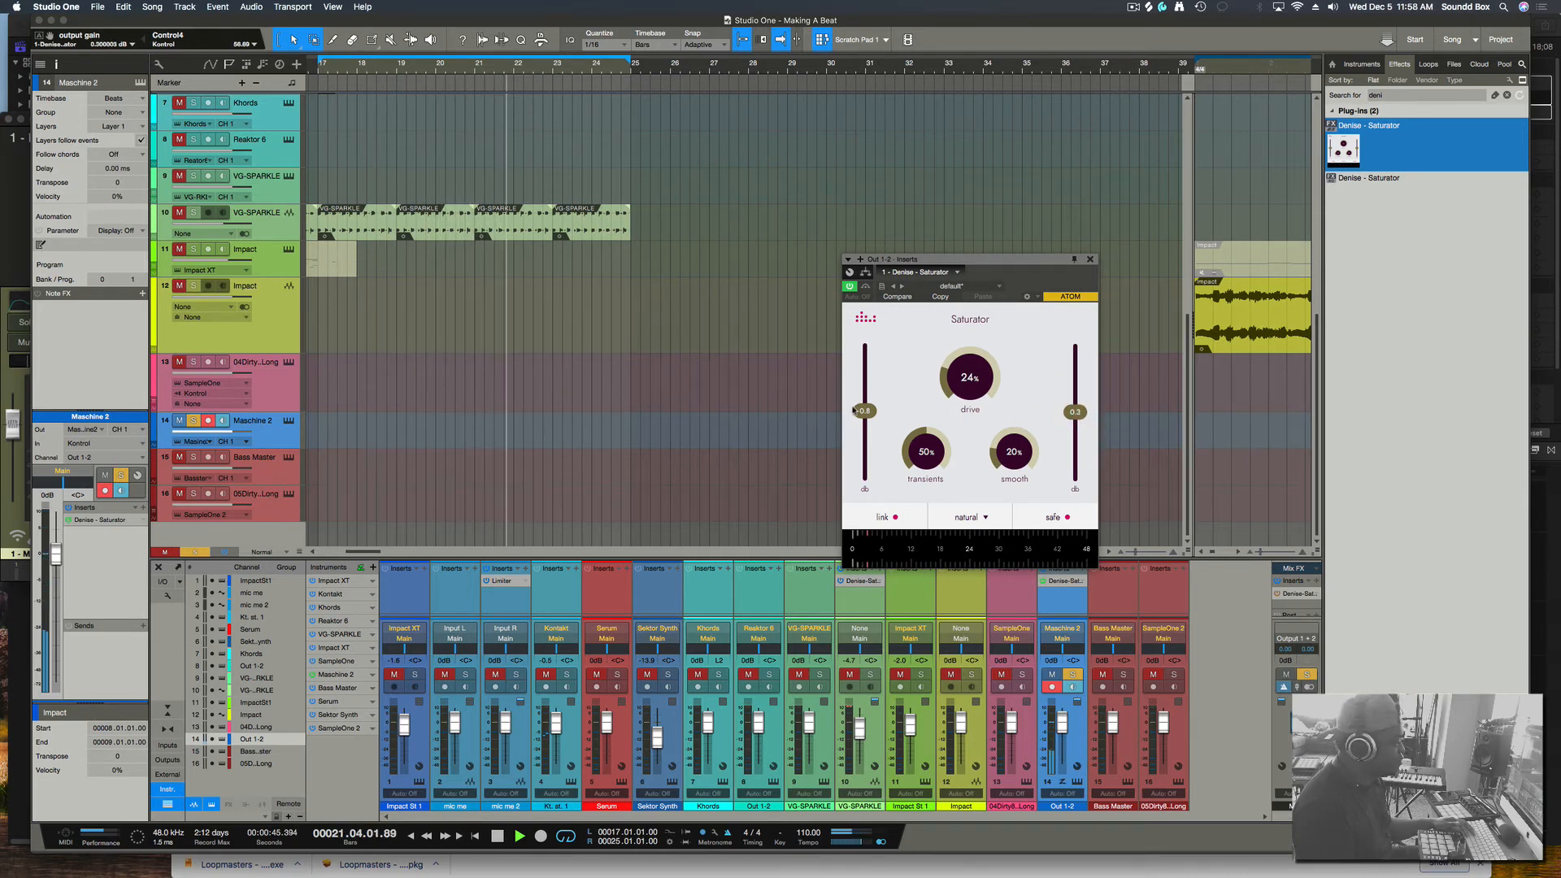
{"action": "left_click_drag", "start_coordinate": [865, 411], "coordinate": [865, 411]}
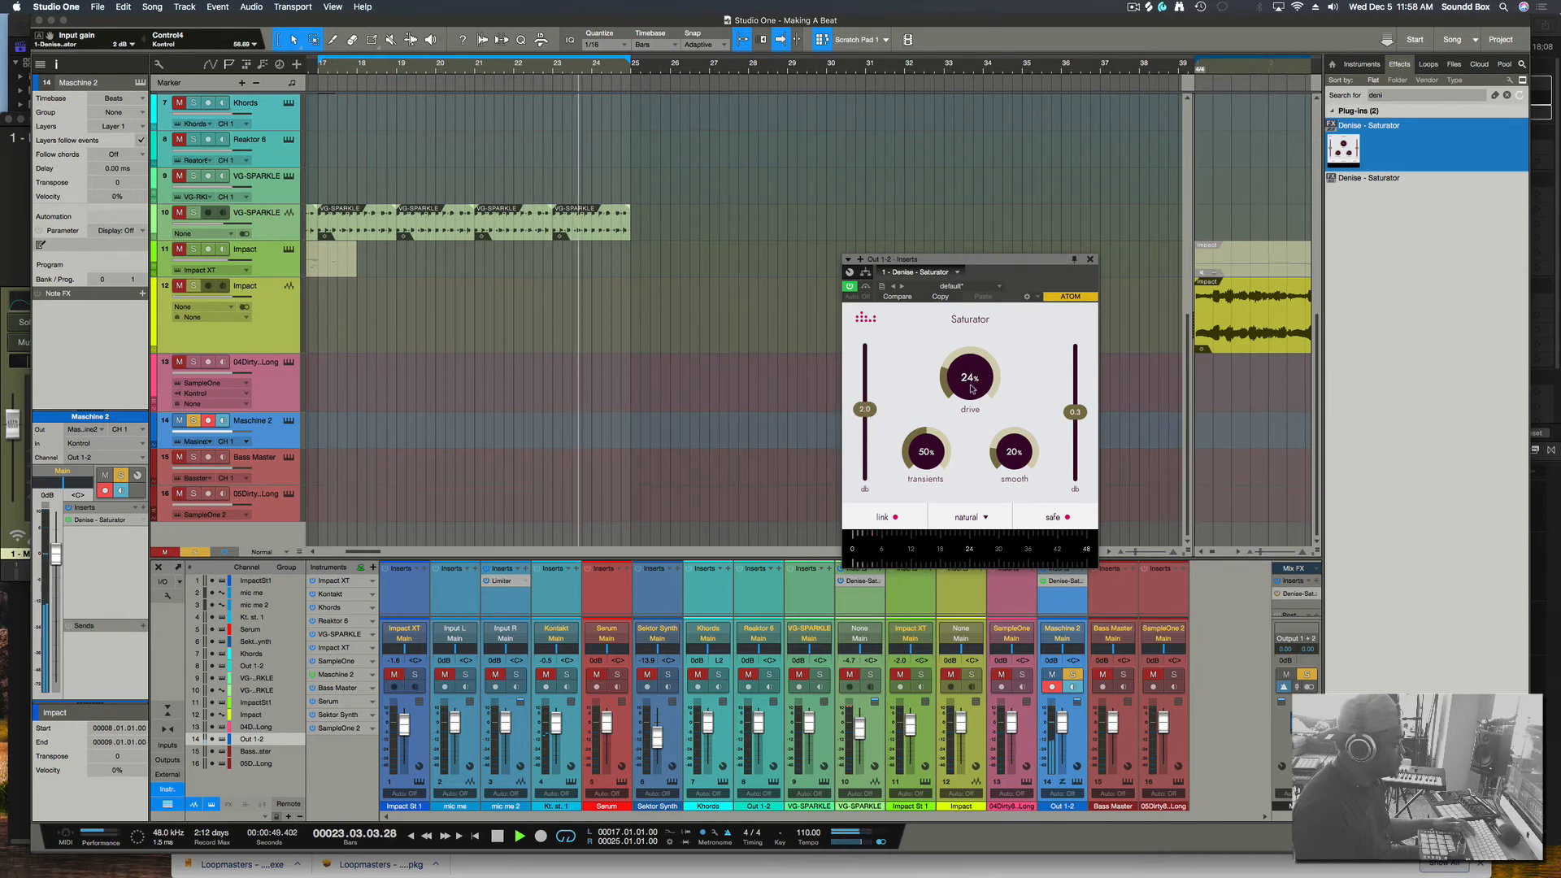
{"action": "left_click_drag", "start_coordinate": [984, 370], "coordinate": [985, 358]}
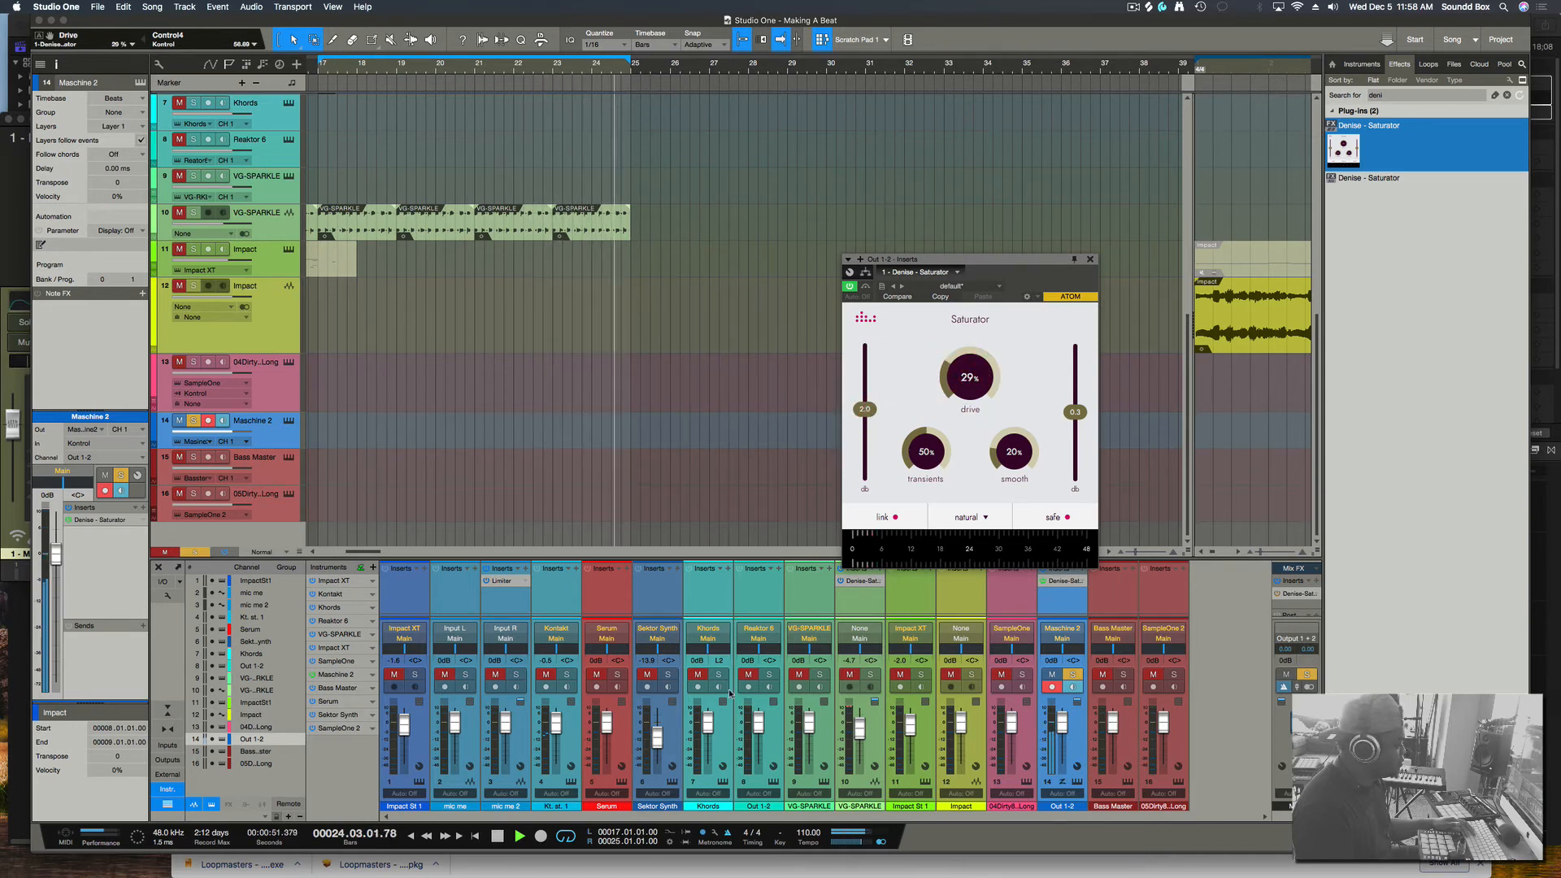
Unsolo the Maschine 2 track and toggle its Saturator's safe mode off and on to compare within the full mix
{"action": "left_click", "coordinate": [1072, 674]}
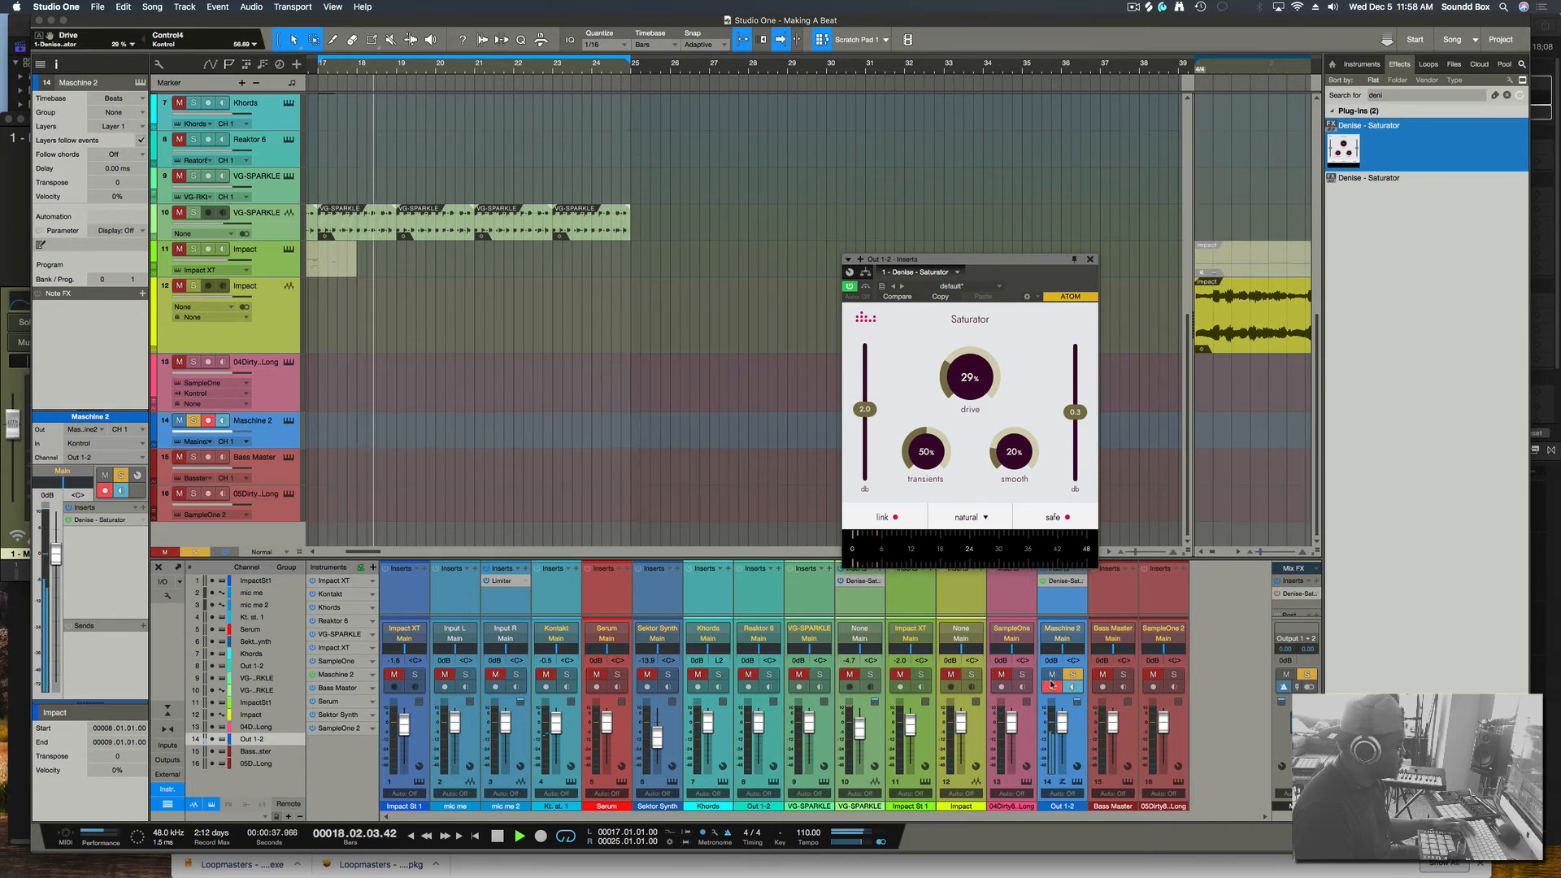
{"action": "left_click", "coordinate": [1057, 518]}
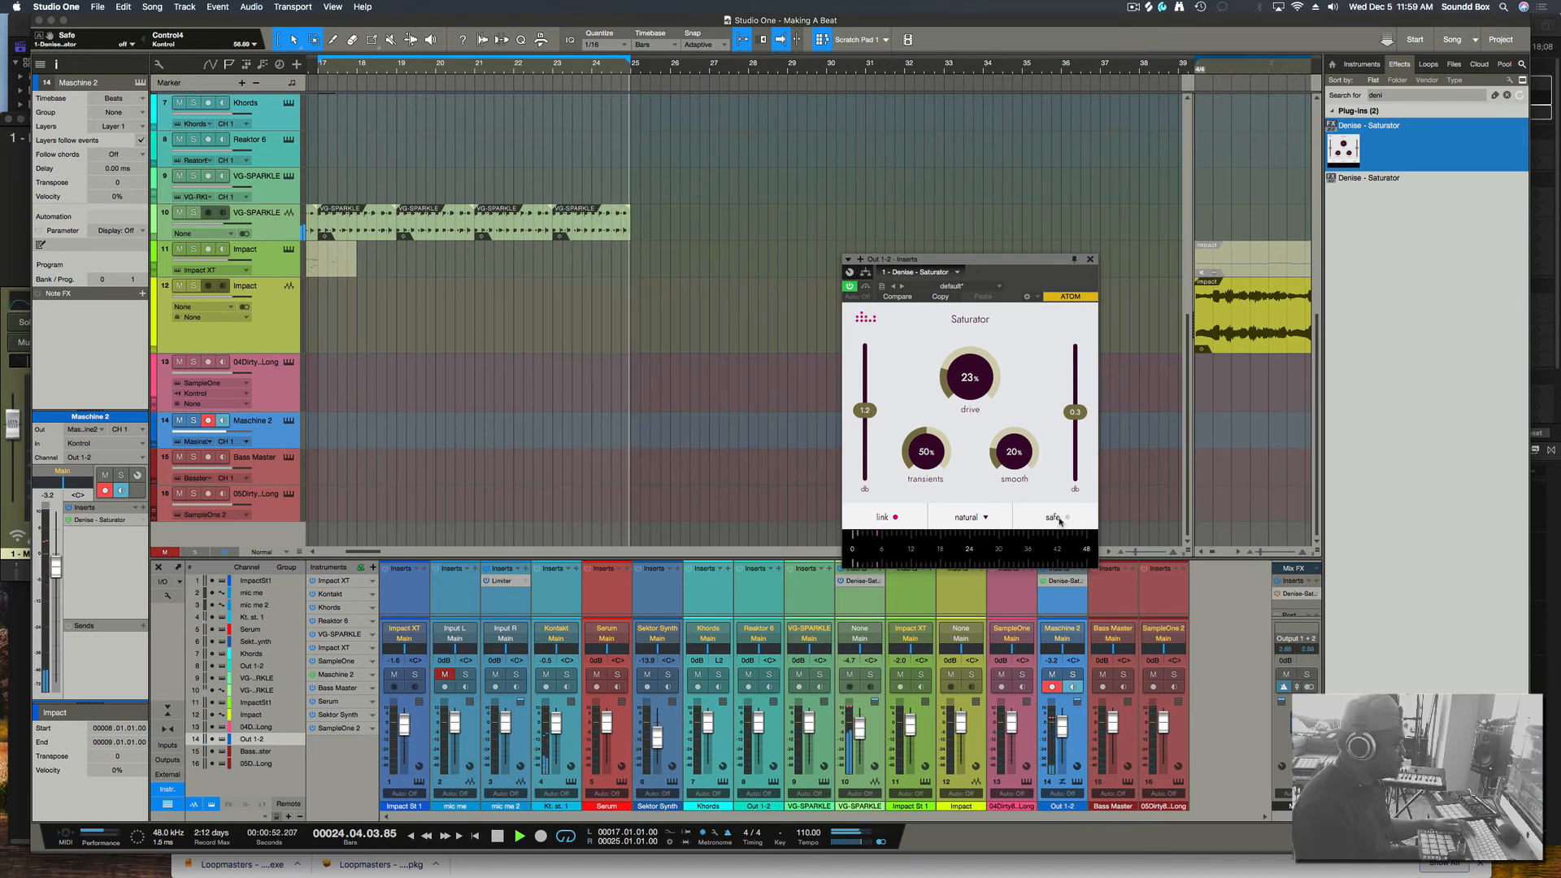
{"action": "left_click", "coordinate": [1060, 518]}
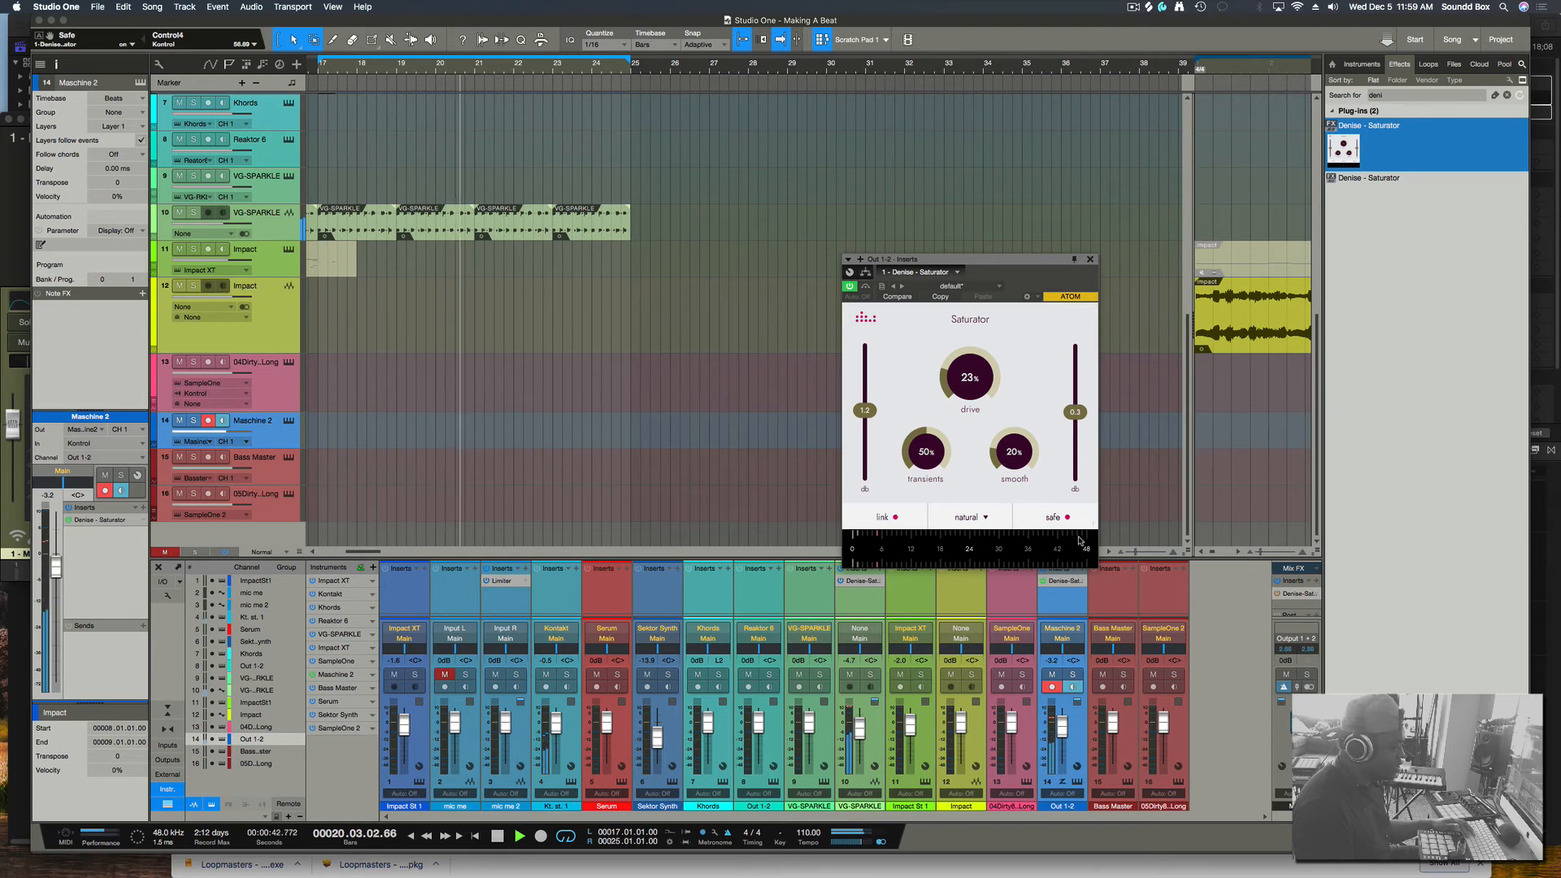
Try the Maschine 2 channel's volume at -1.3 dB, and stop playback with the Saturator window moved clear of the mixer
{"action": "left_click_drag", "start_coordinate": [1062, 721], "coordinate": [1061, 712]}
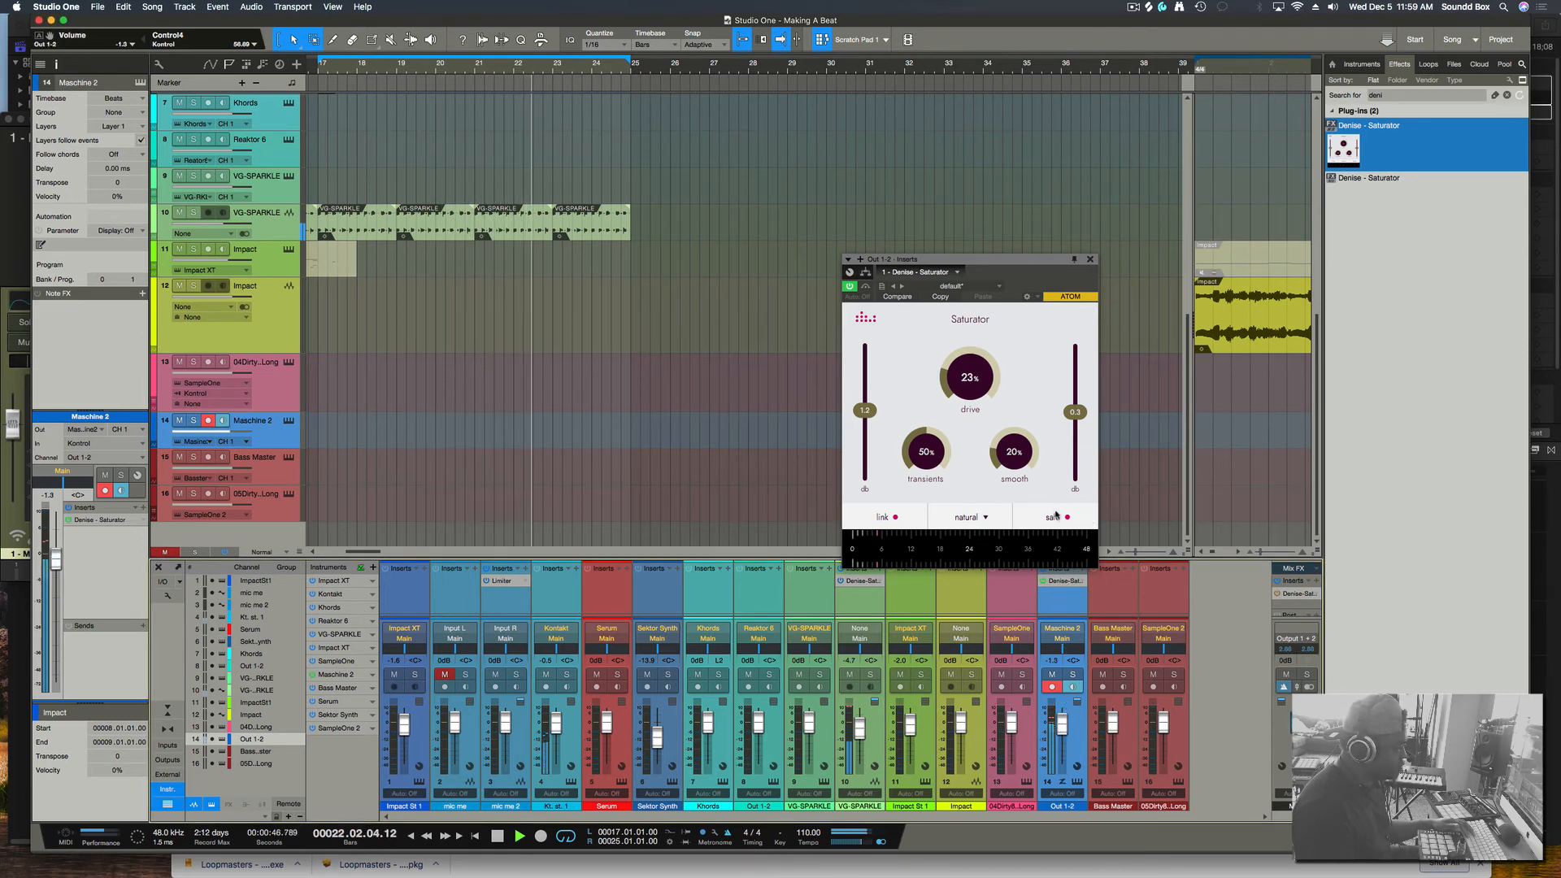
{"action": "key", "text": "space"}
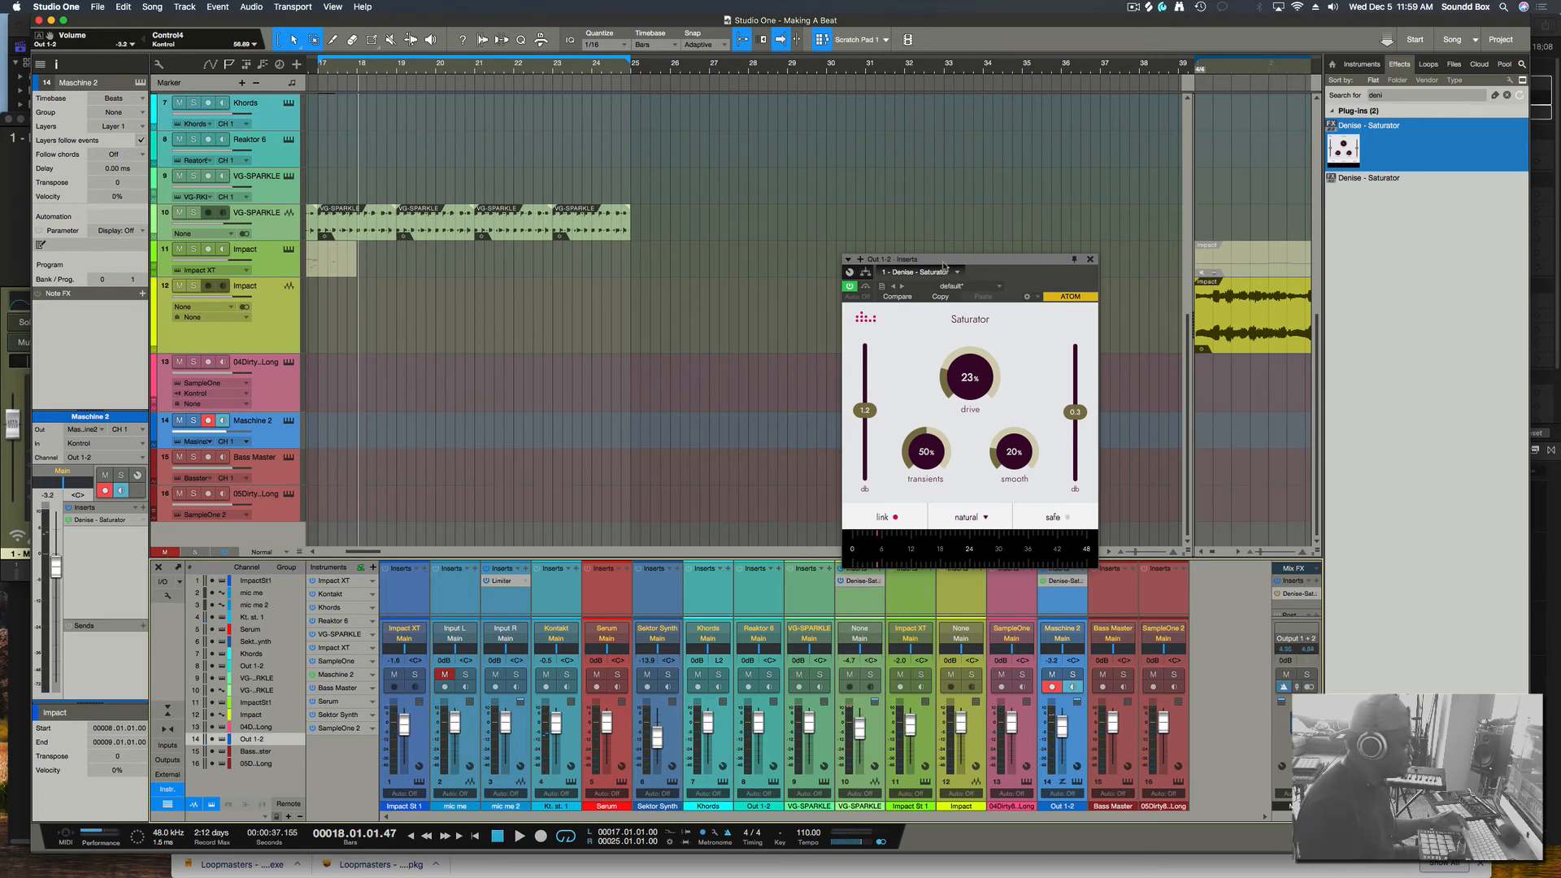
{"action": "left_click_drag", "start_coordinate": [943, 265], "coordinate": [927, 121]}
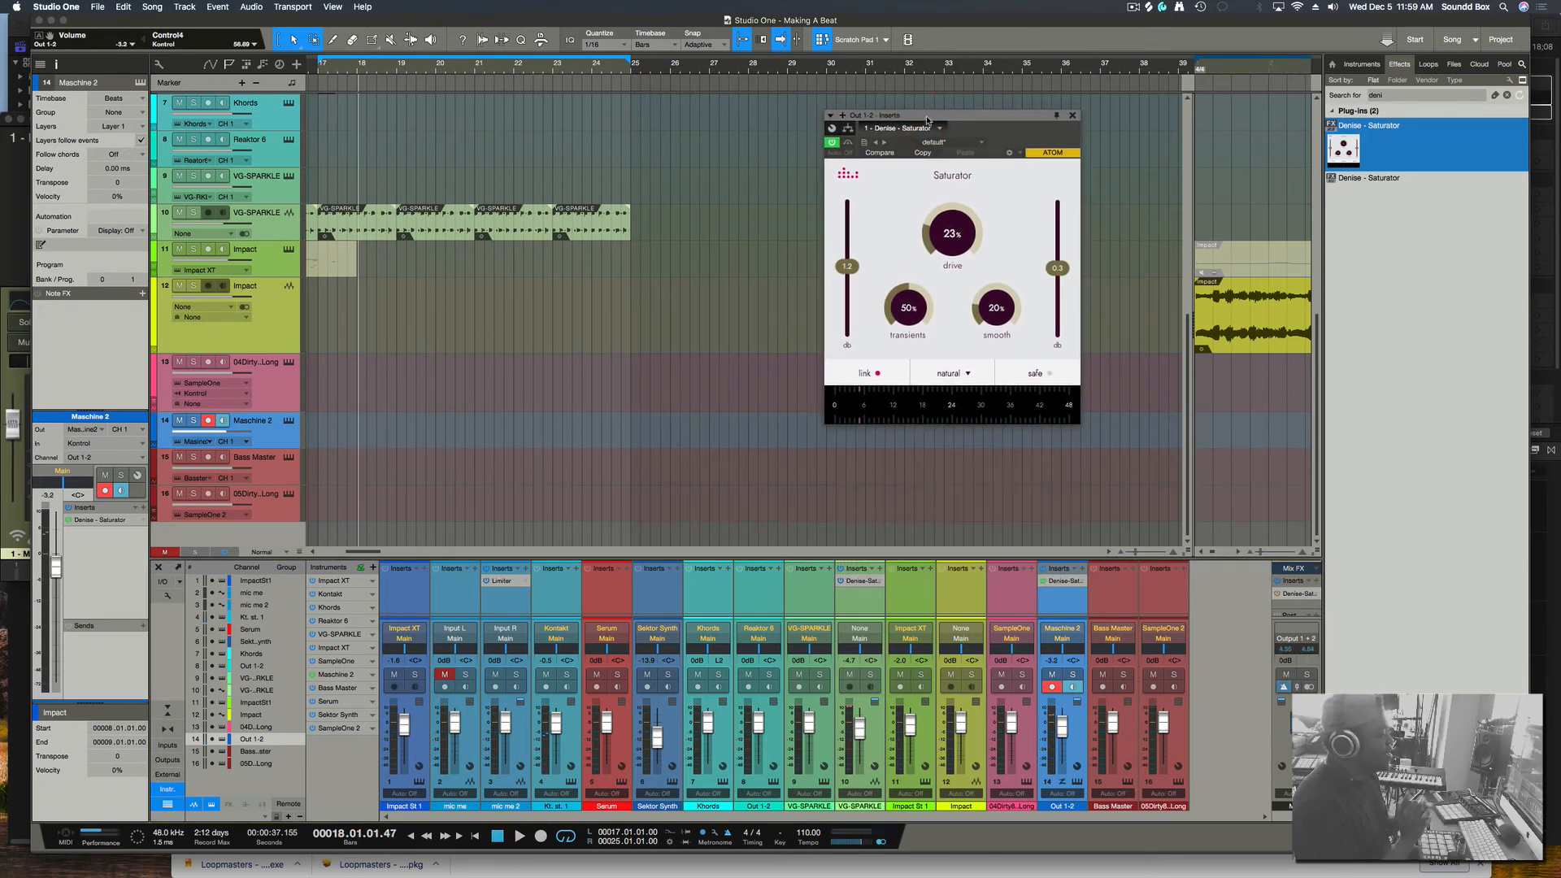
Switch to Chrome and look through the Denise plugins page from the Bass XL to the Saturator offer
{"action": "key", "text": "super+Tab"}
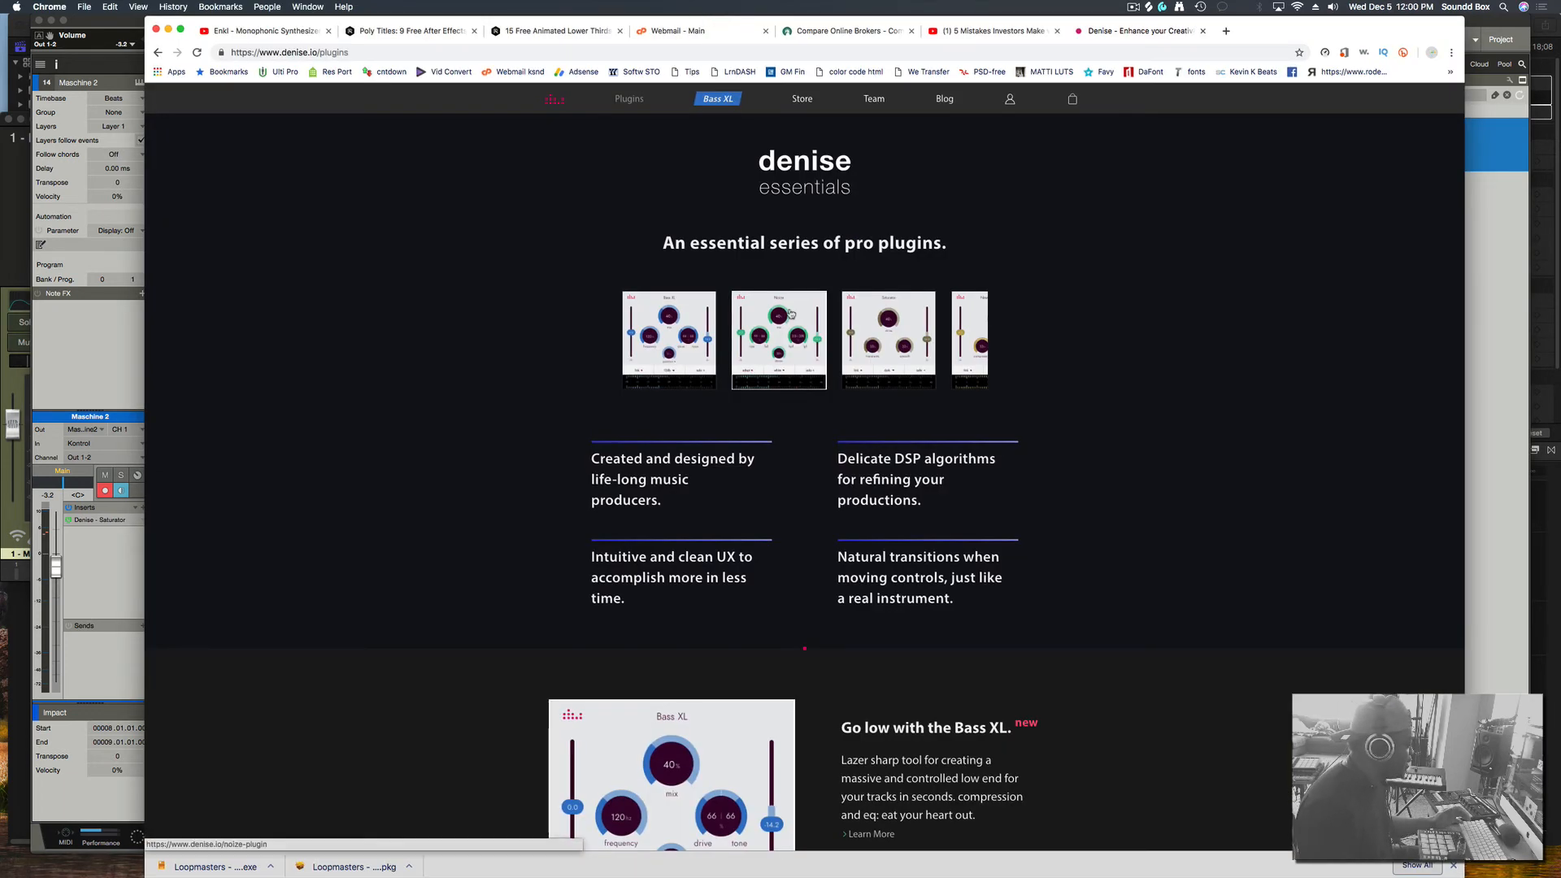
{"action": "scroll", "coordinate": [790, 313], "scroll_direction": "down", "scroll_amount": 5}
{"action": "scroll", "coordinate": [792, 314], "scroll_direction": "down", "scroll_amount": 1}
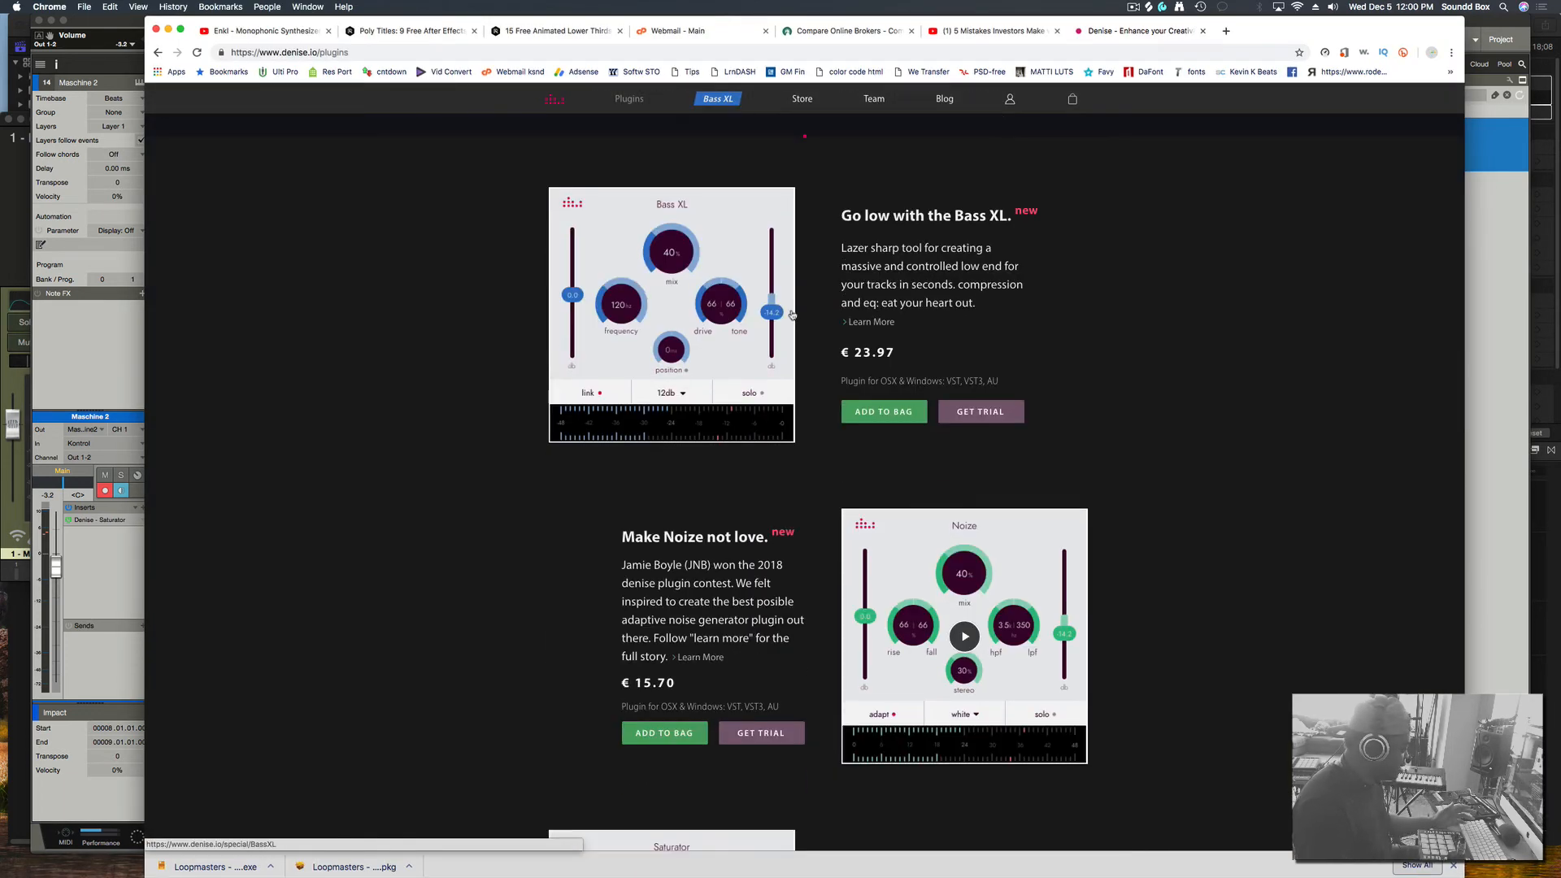
{"action": "scroll", "coordinate": [792, 321], "scroll_direction": "down", "scroll_amount": 1}
{"action": "scroll", "coordinate": [774, 335], "scroll_direction": "down", "scroll_amount": 3}
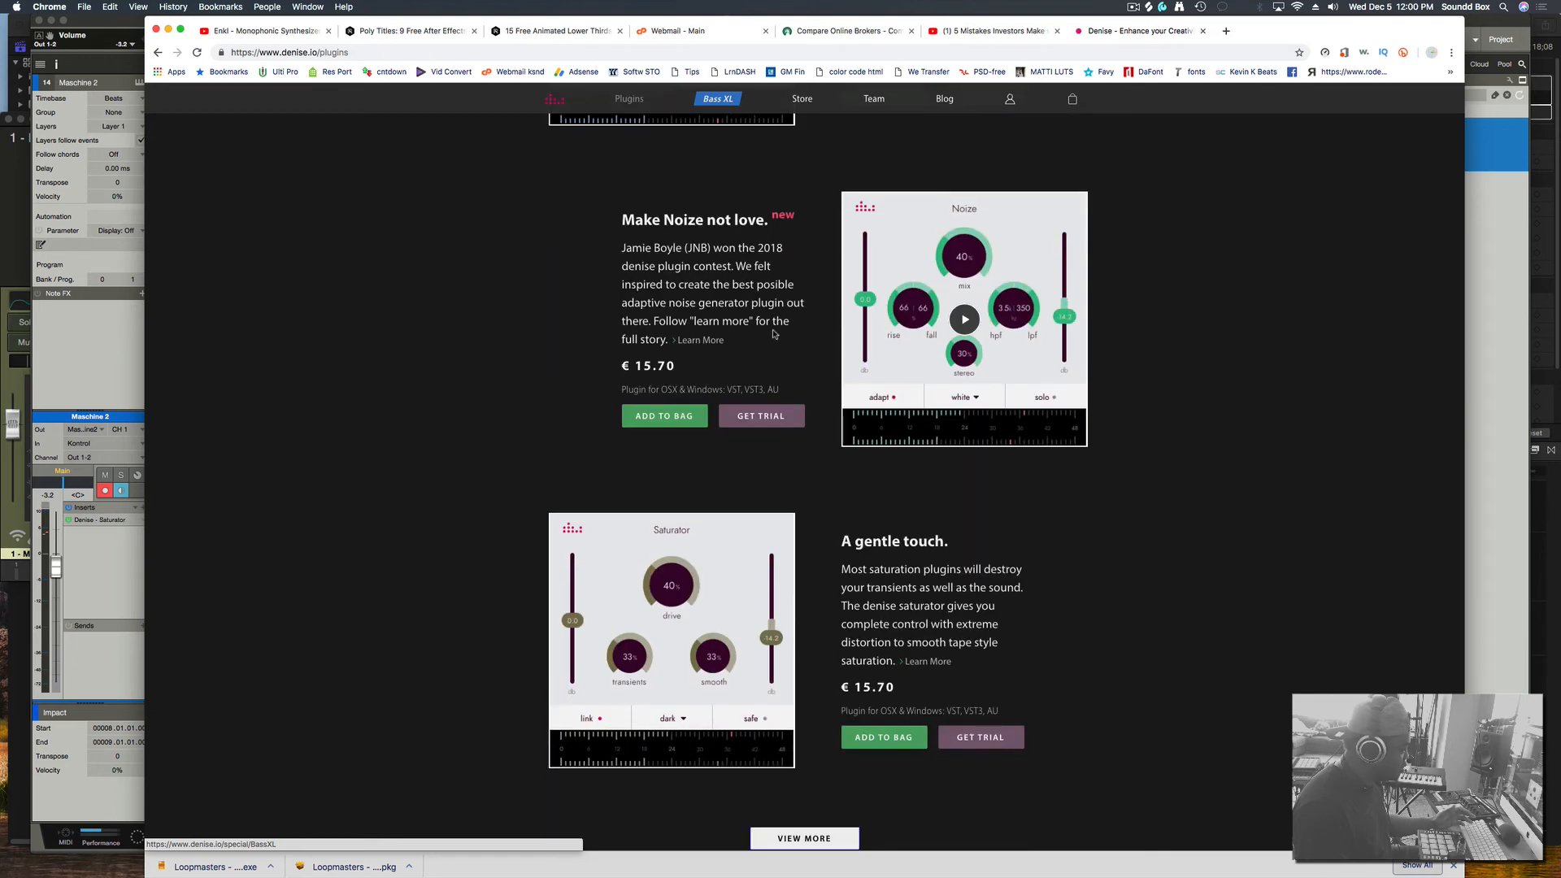
Browse the Denise store, view the New York Compressor product page, and return to the Saturator entry on the plugins page
{"action": "left_click", "coordinate": [802, 99]}
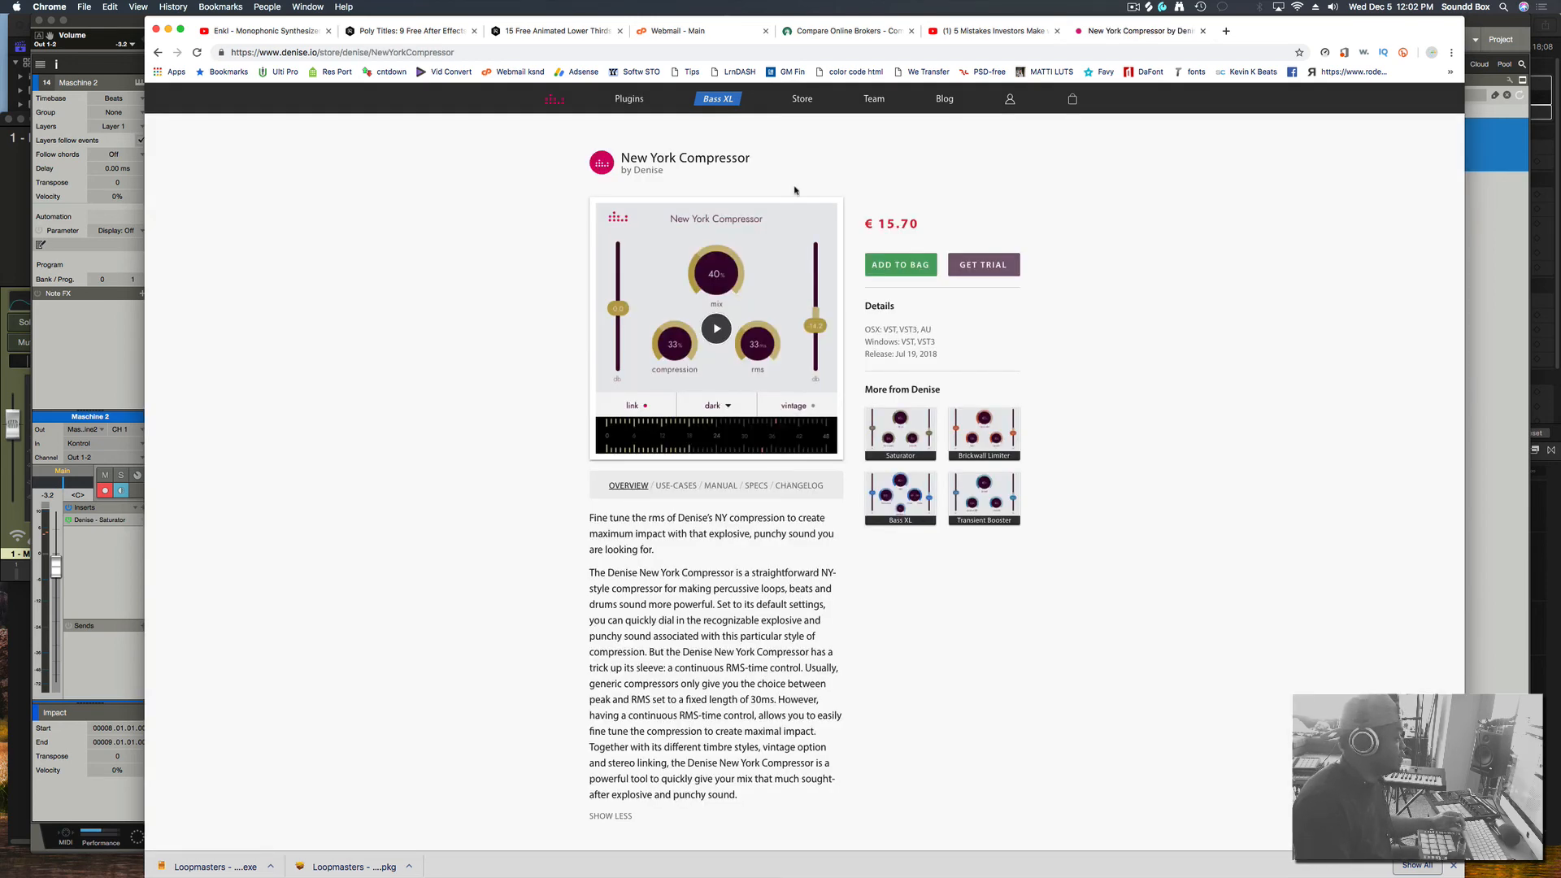
{"action": "left_click", "coordinate": [639, 108]}
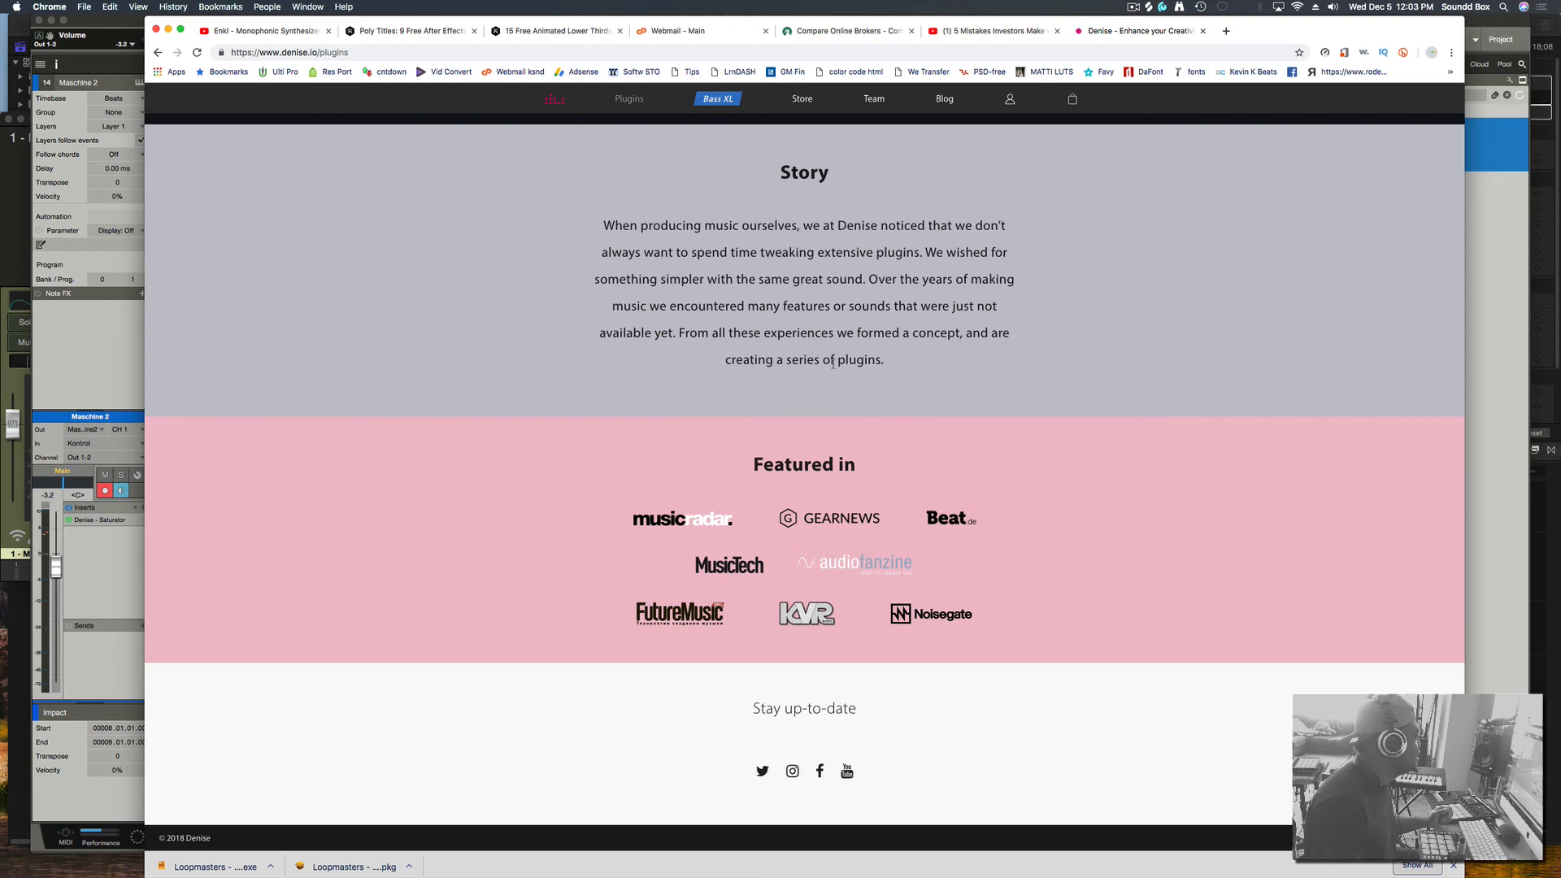
{"action": "scroll", "coordinate": [845, 366], "scroll_direction": "up", "scroll_amount": 20}
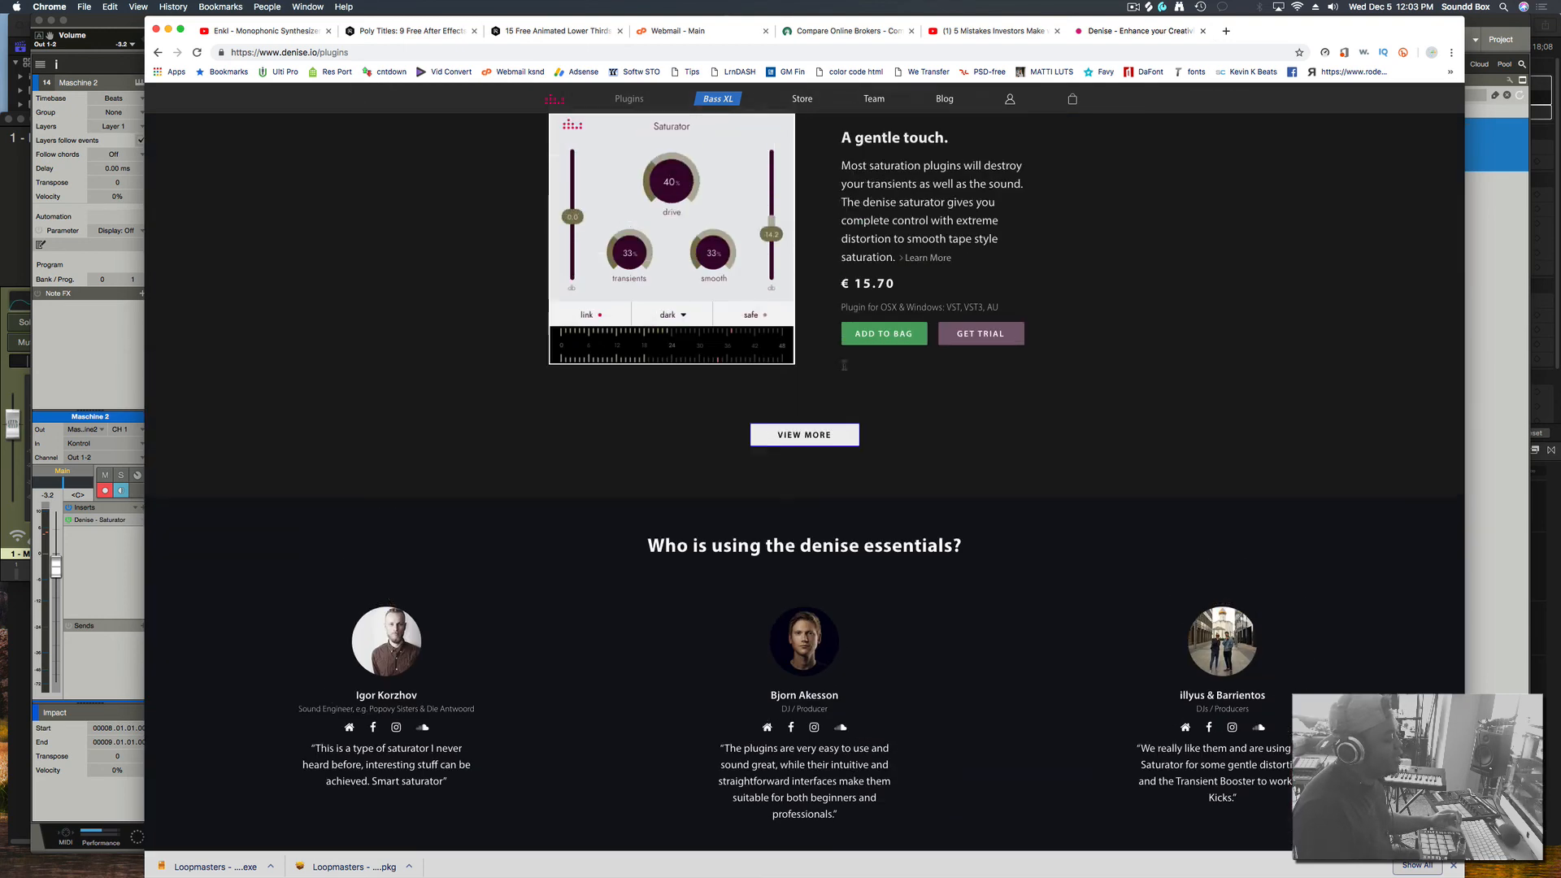